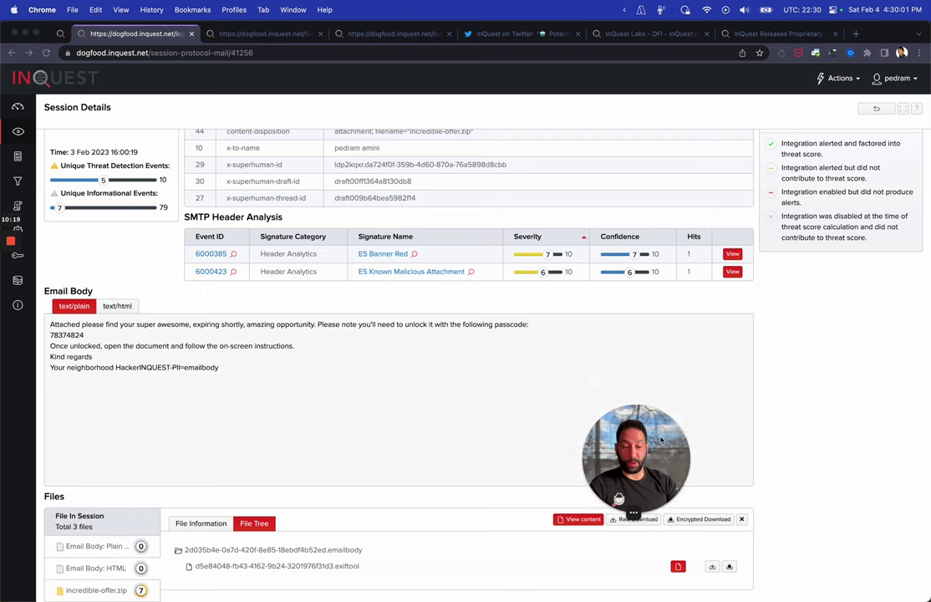
Open the incredible-offer.zip attachment details and expand its File Events list
scroll(523, 431, down, 1)
scroll(523, 432, up, 1)
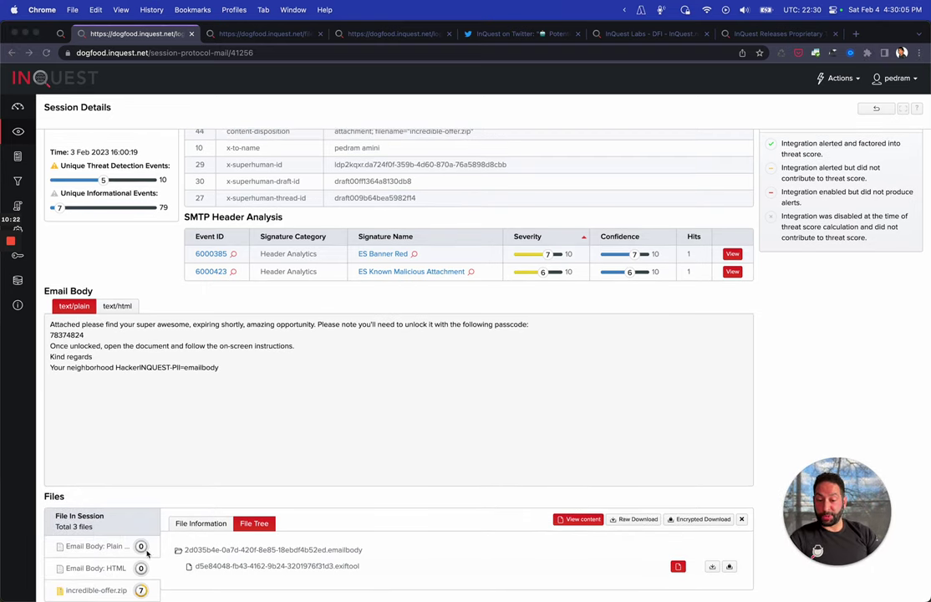
click(91, 592)
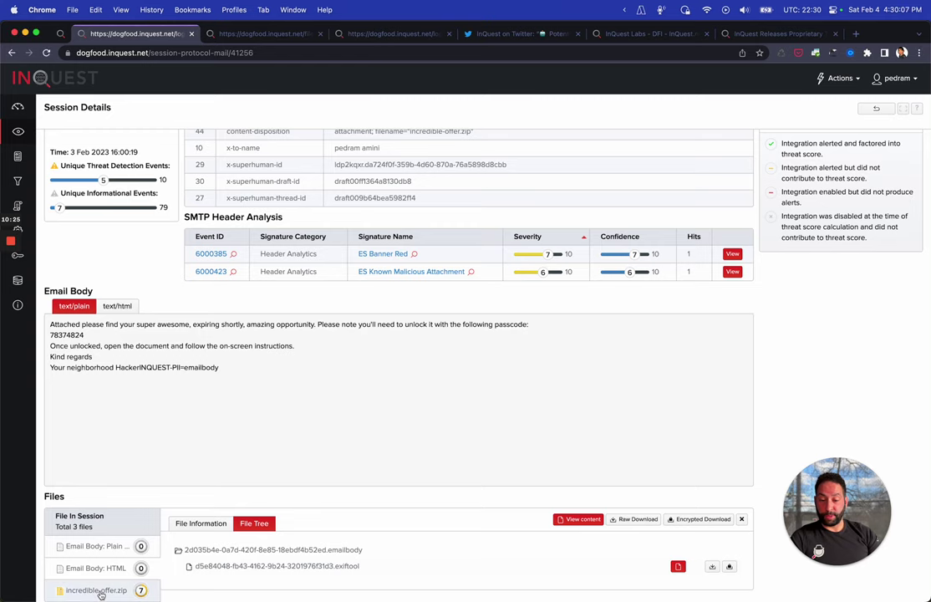
click(91, 590)
scroll(199, 500, down, 5)
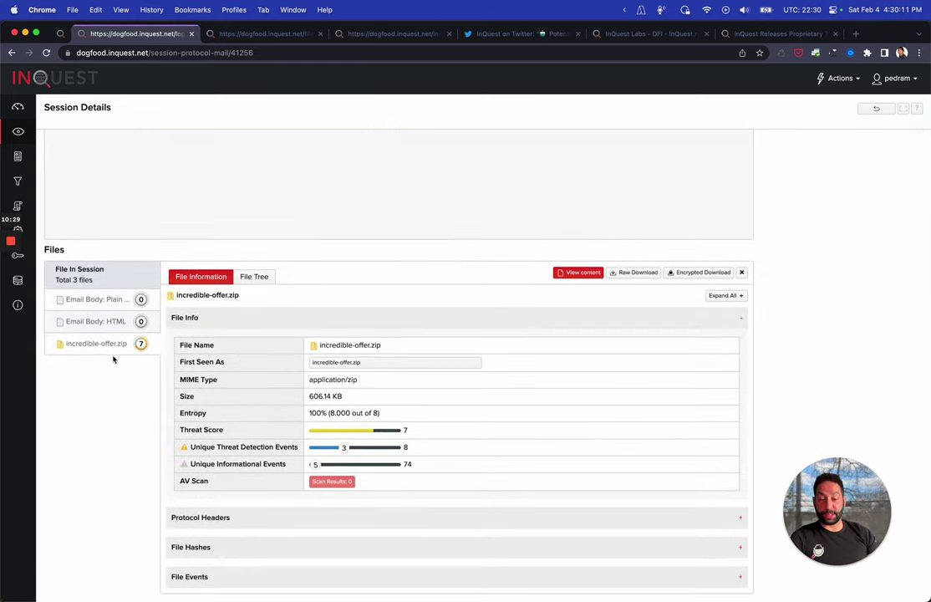
click(221, 578)
Show the zip's File Tree and the .password file's InQuest DFI Decrypted signature hit
scroll(146, 504, down, 5)
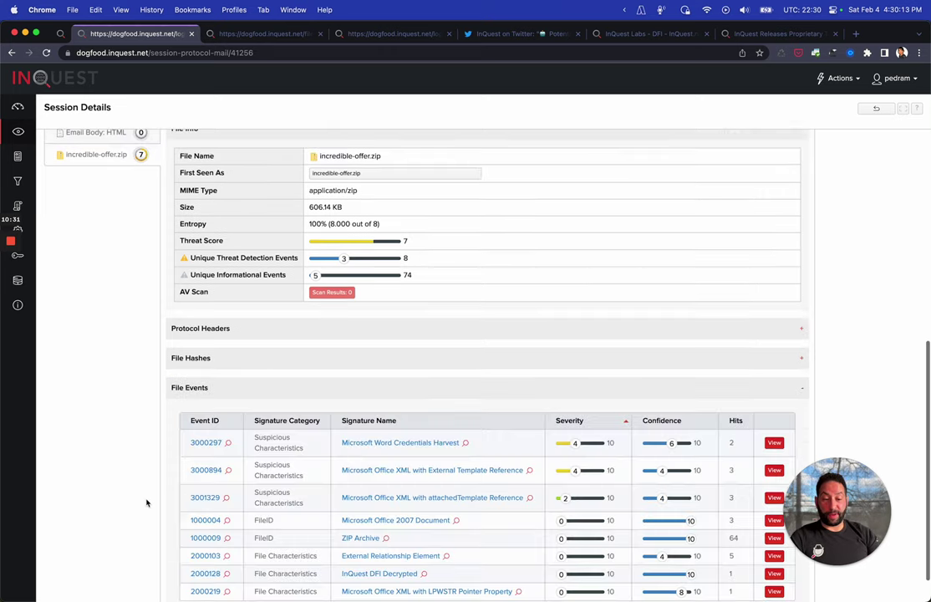
scroll(499, 463, up, 4)
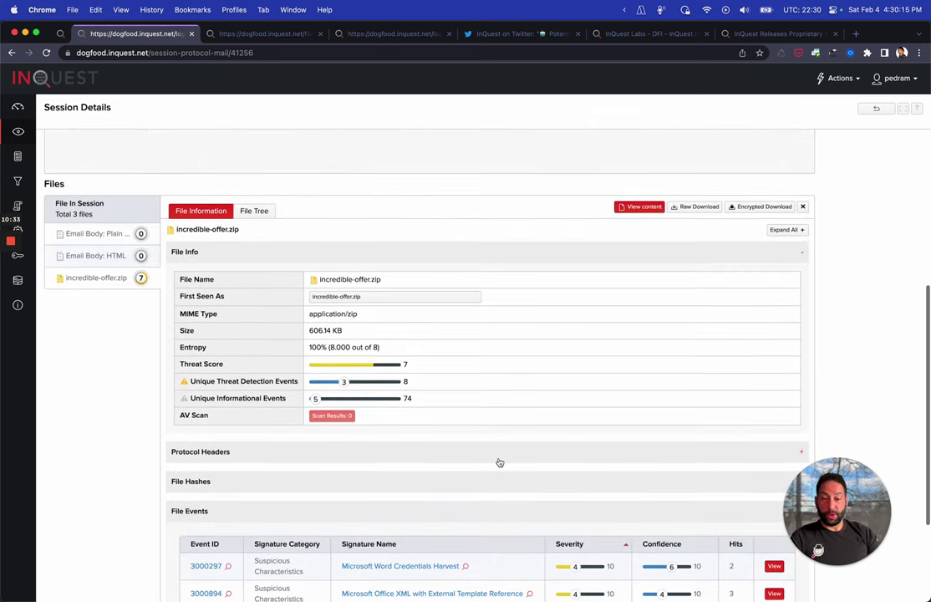
click(272, 211)
scroll(385, 418, down, 1)
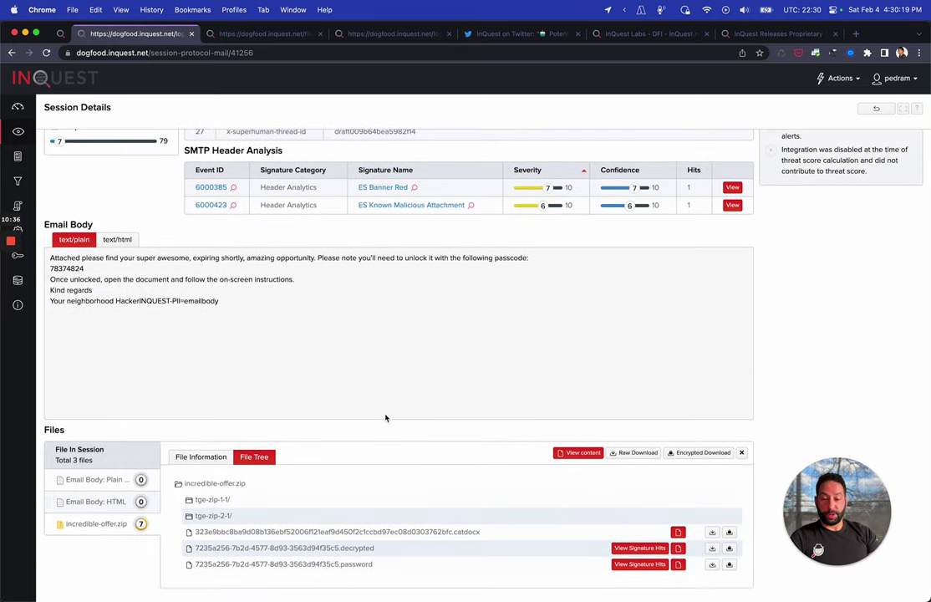
click(631, 571)
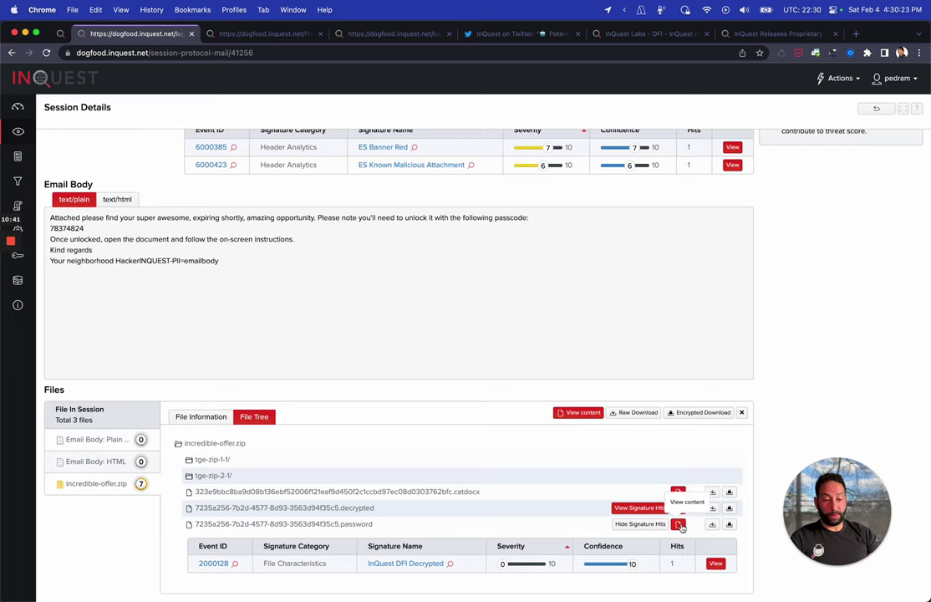
click(678, 524)
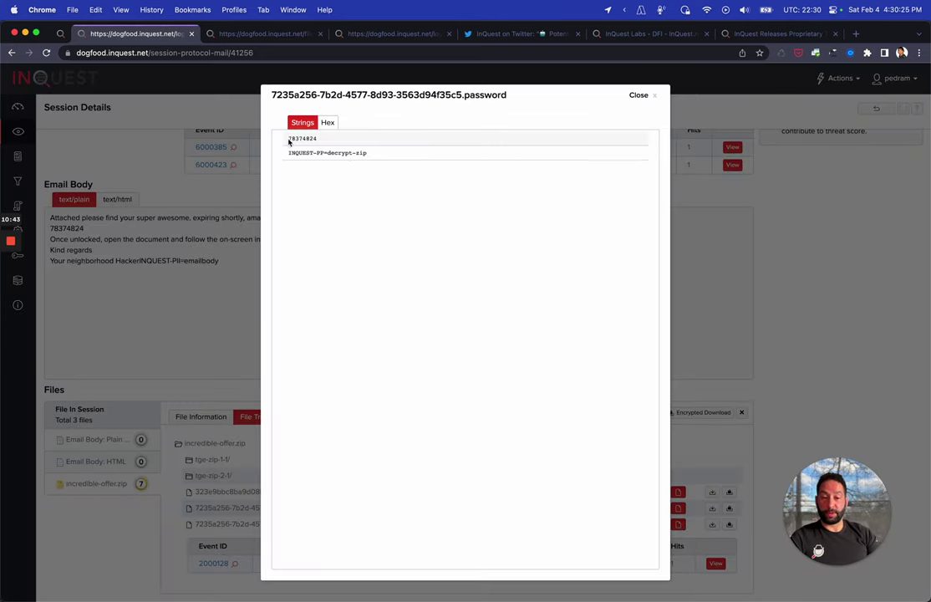
drag(285, 143, 315, 154)
click(481, 175)
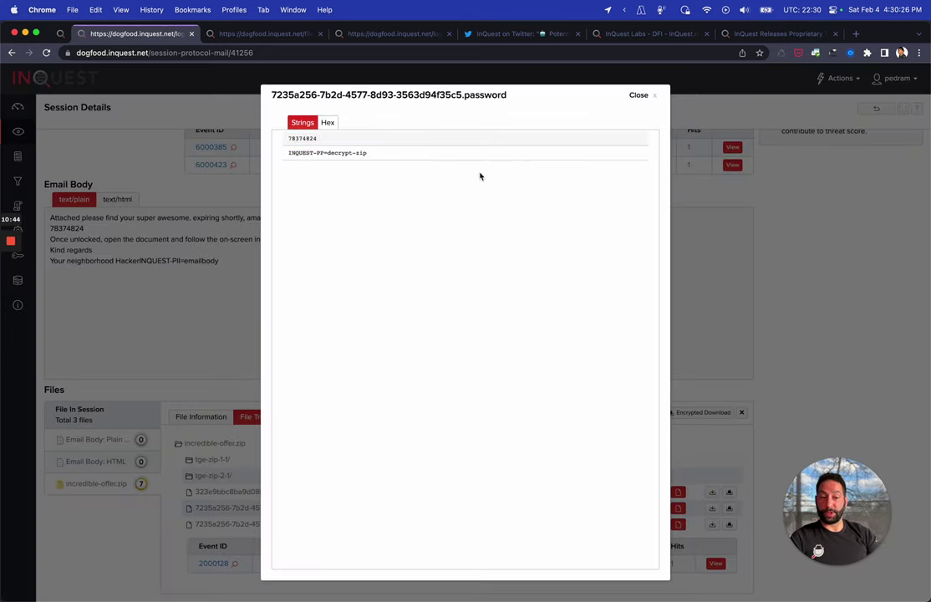
click(640, 94)
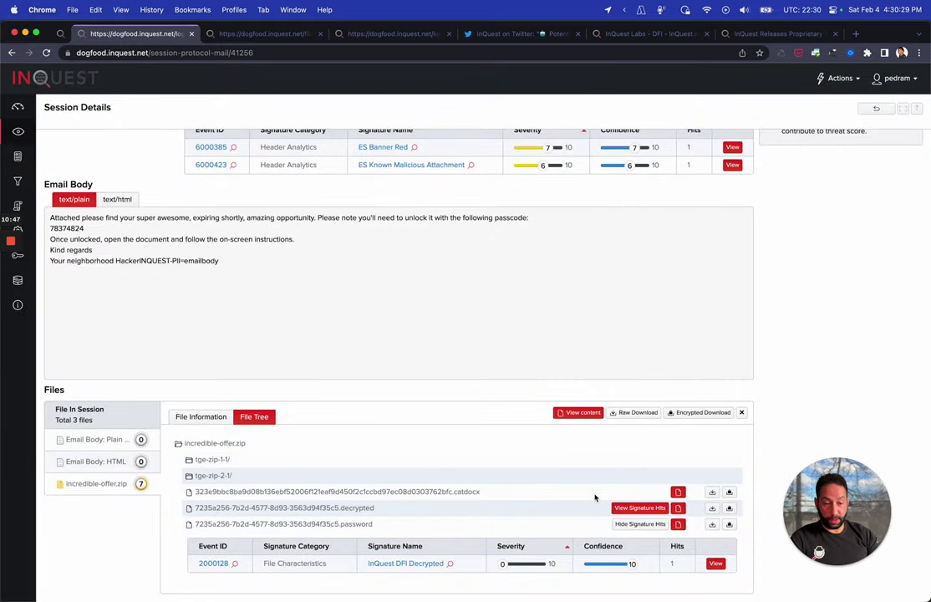
drag(194, 492, 454, 493)
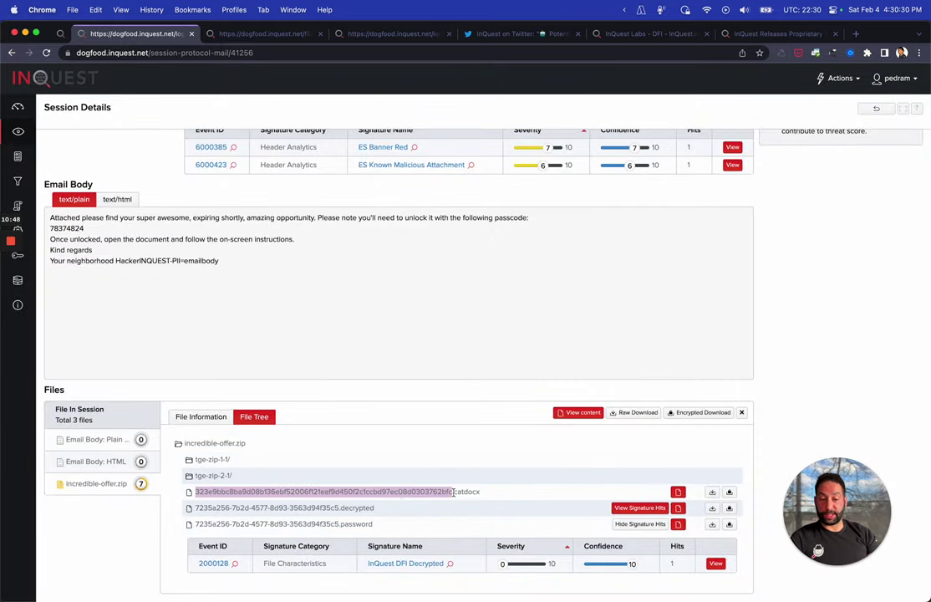
click(678, 491)
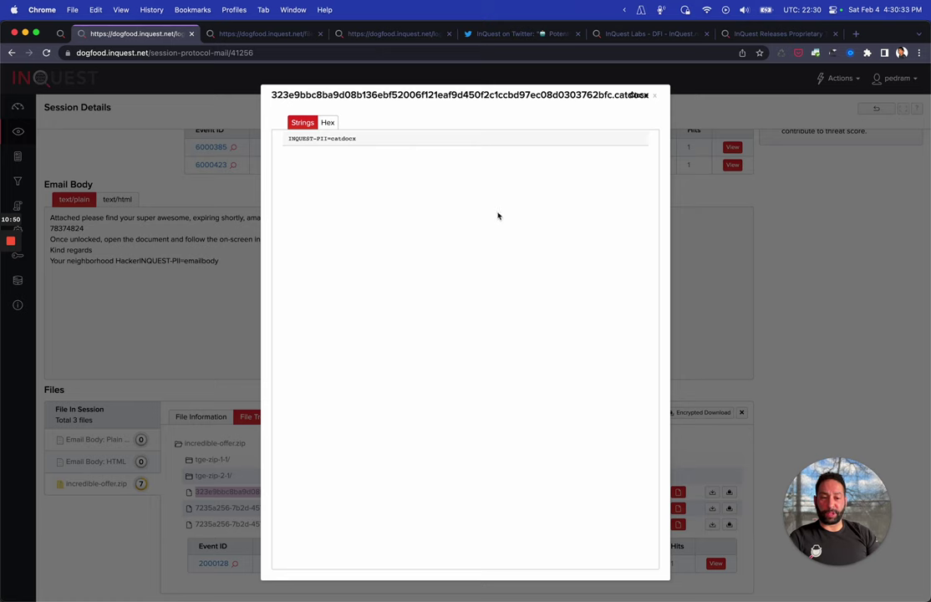
click(653, 98)
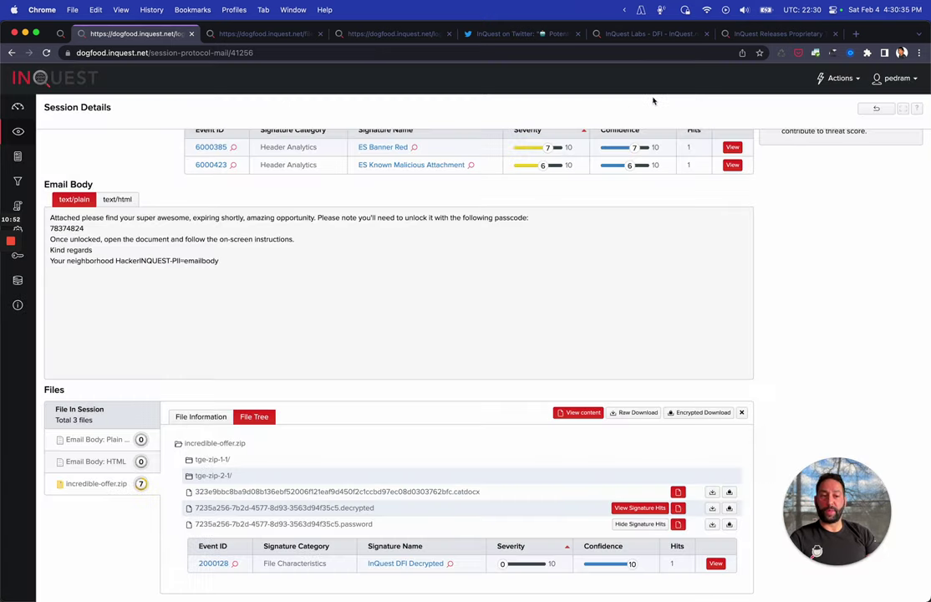
Expand the tge-zip-2-1, word/ and media/ folders in the File Tree
scroll(267, 468, down, 1)
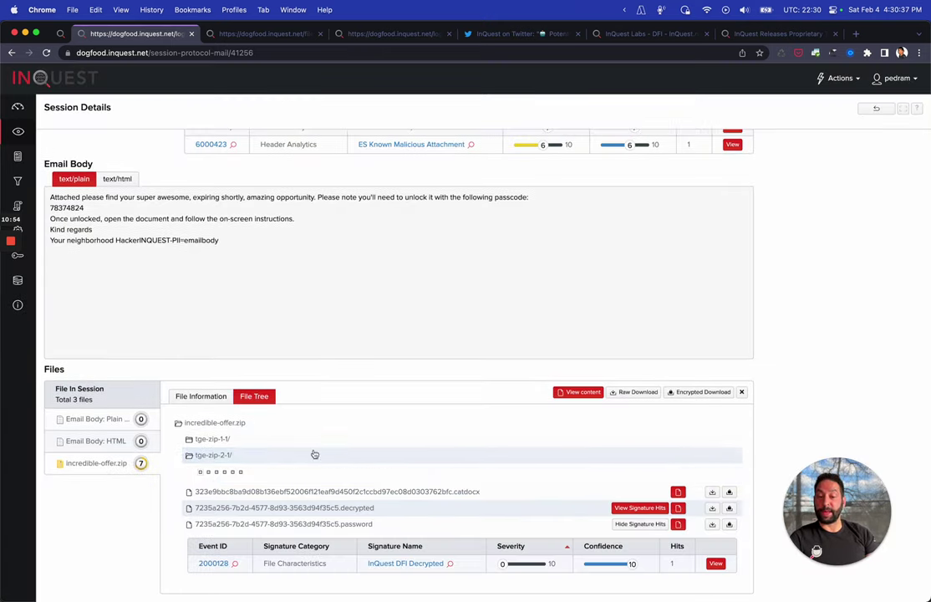
click(318, 453)
scroll(339, 446, down, 2)
click(239, 450)
scroll(250, 447, down, 3)
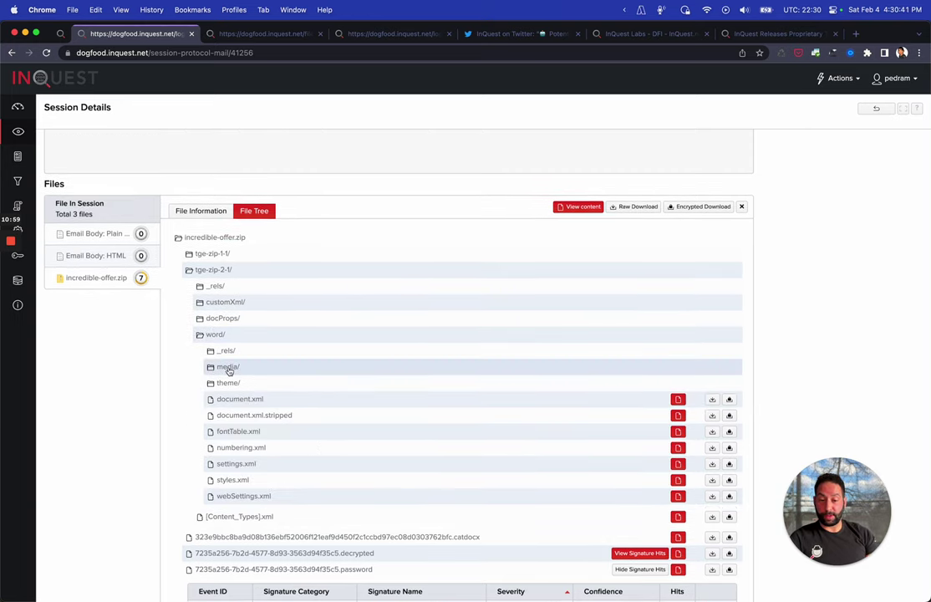
click(228, 367)
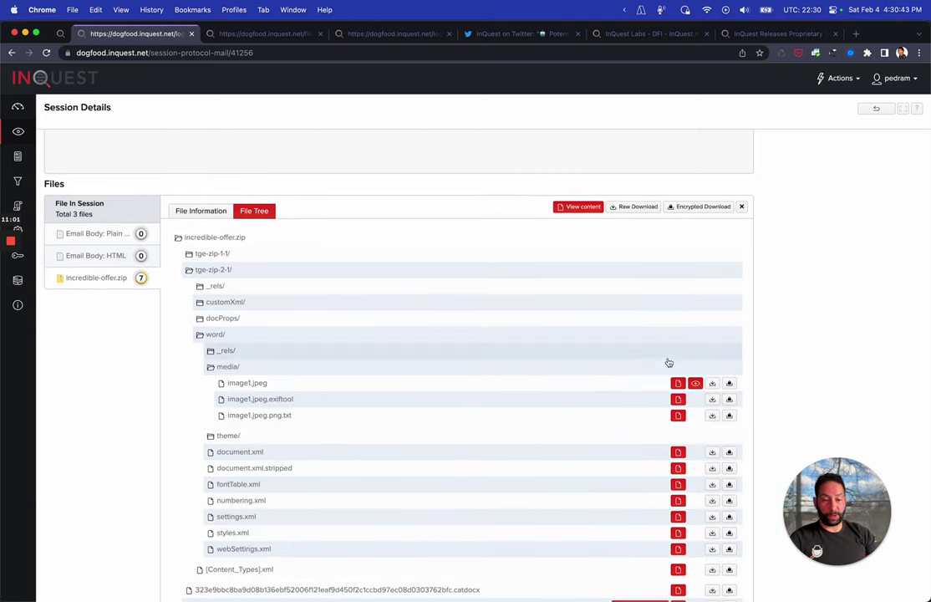
Preview image1.jpeg and its extracted image1.jpeg.png.txt lure text, then close both
click(695, 383)
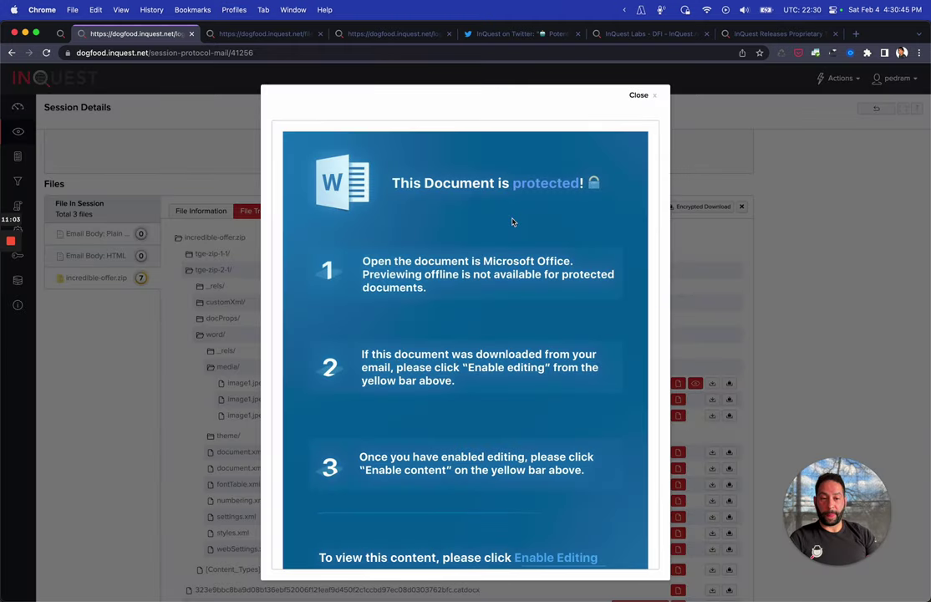
scroll(512, 222, down, 2)
scroll(513, 221, up, 2)
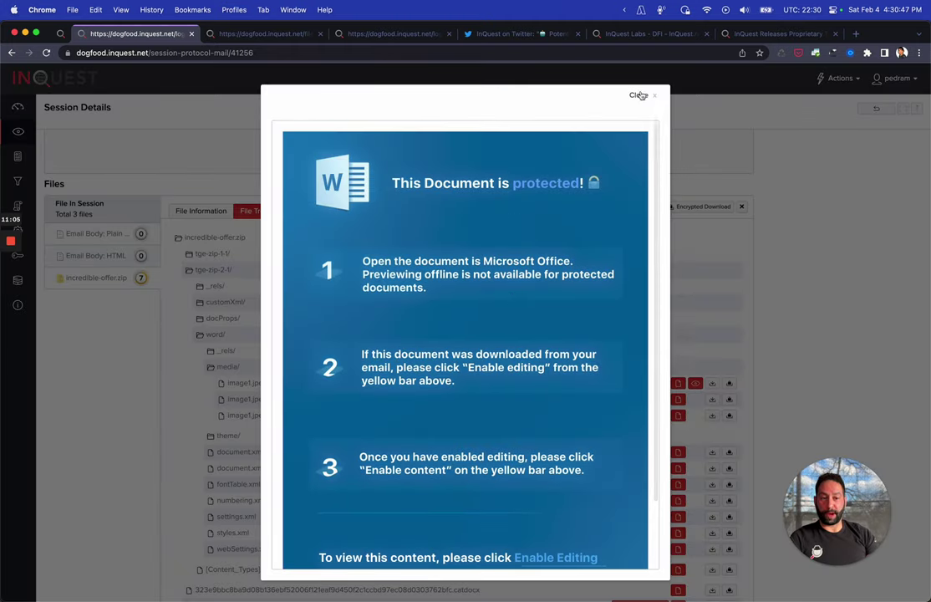
click(638, 95)
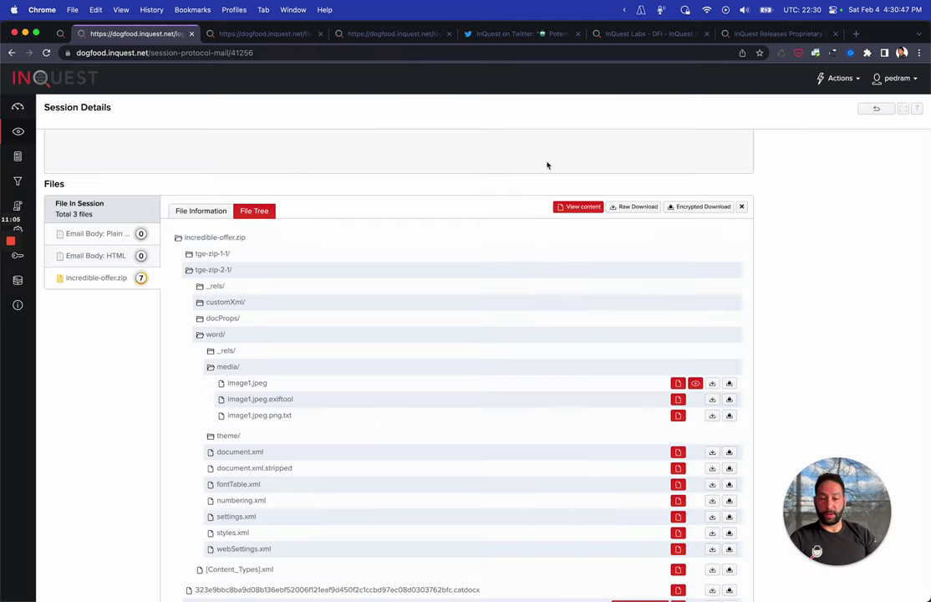
click(678, 415)
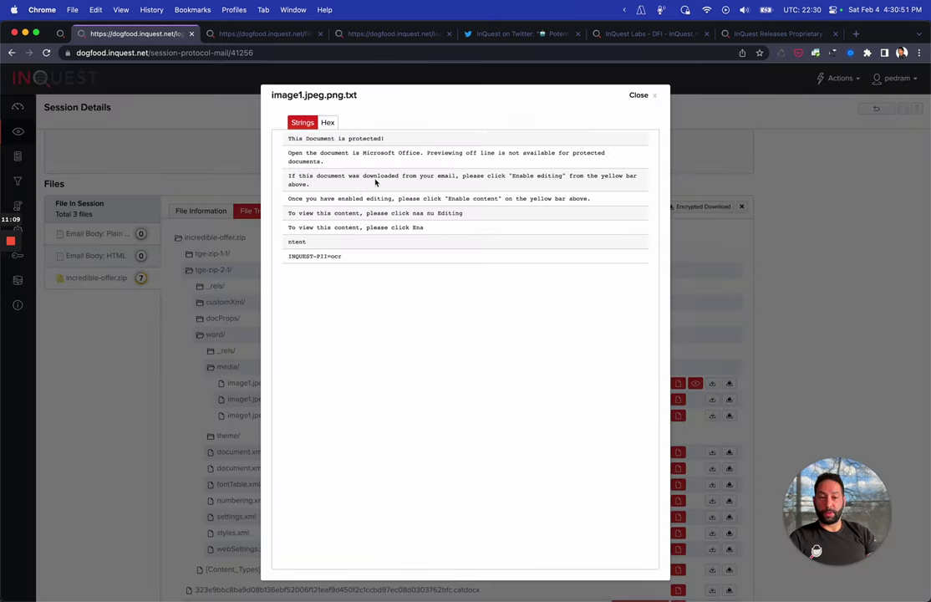
drag(373, 177, 639, 99)
click(639, 99)
scroll(513, 337, up, 10)
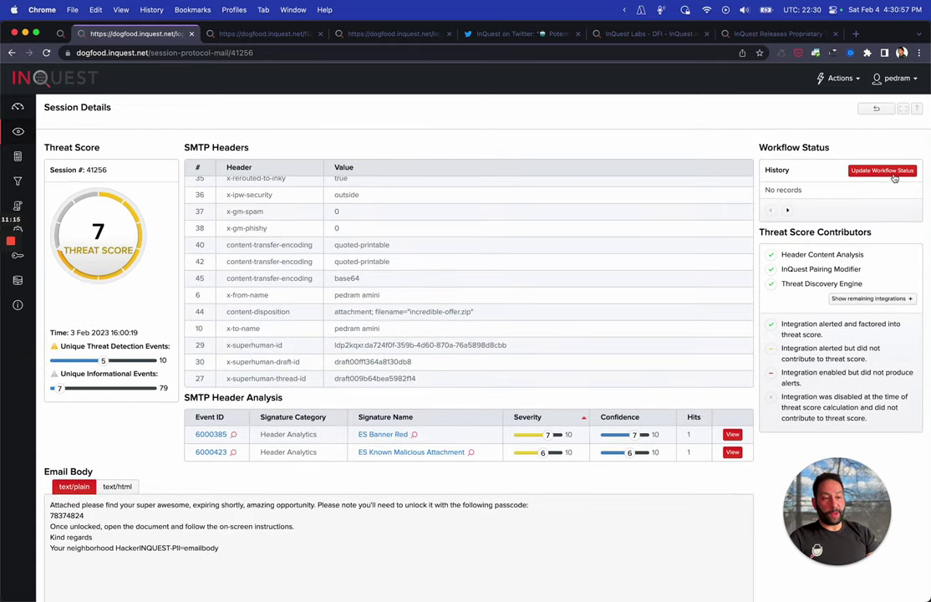
Set the session's workflow status to Analyzing and highlight the InQuest Pairing Modifier contributor
click(892, 174)
click(824, 191)
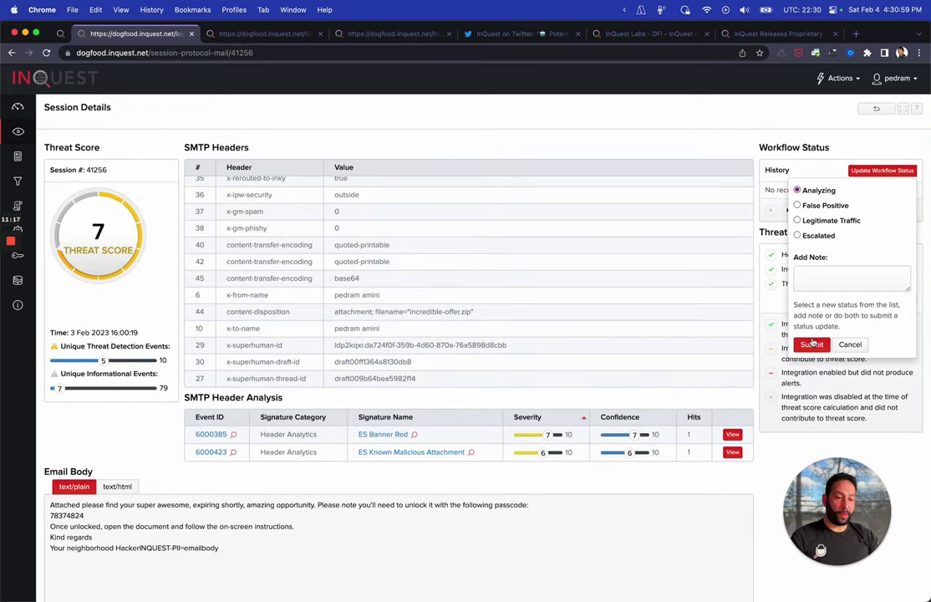
click(809, 345)
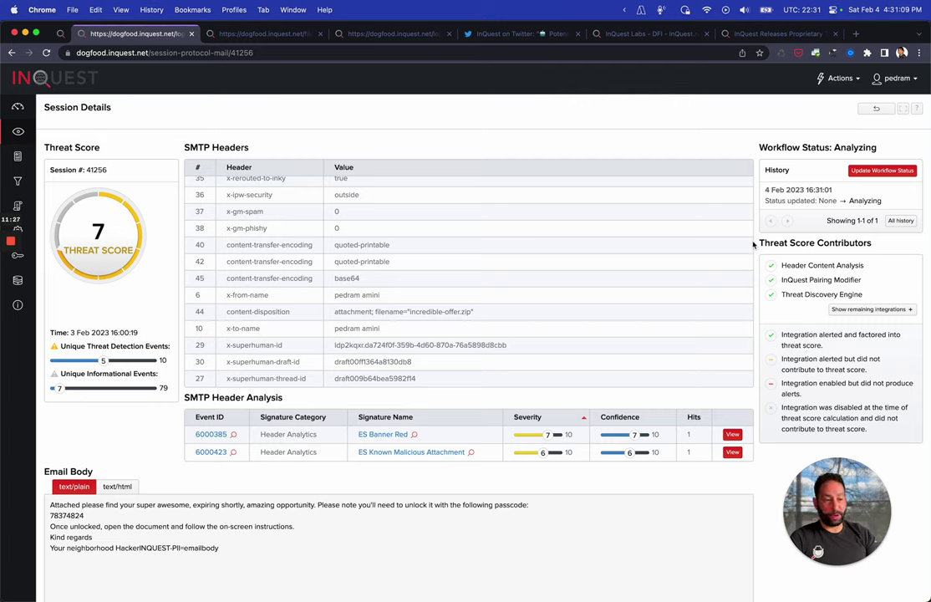
drag(862, 280, 801, 281)
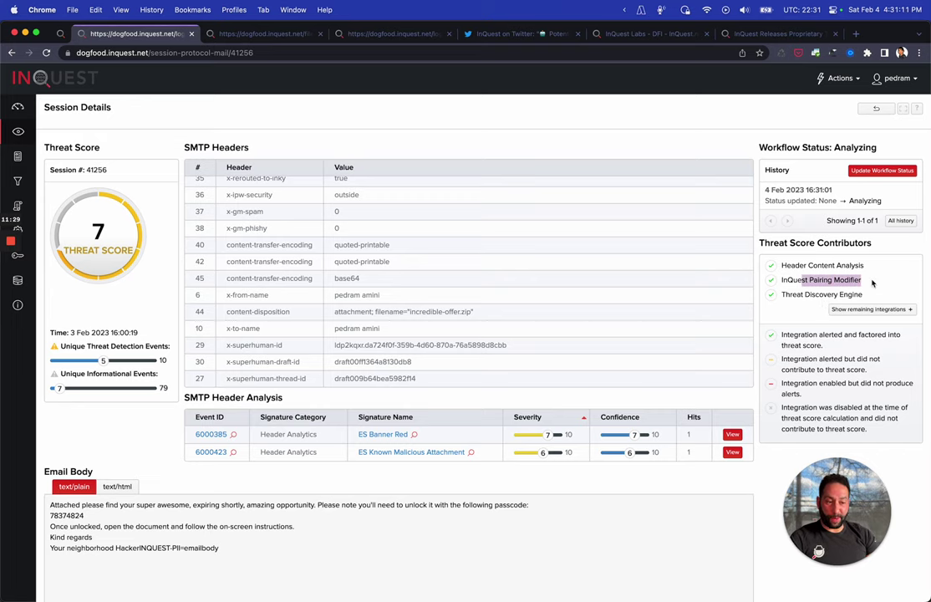
click(806, 311)
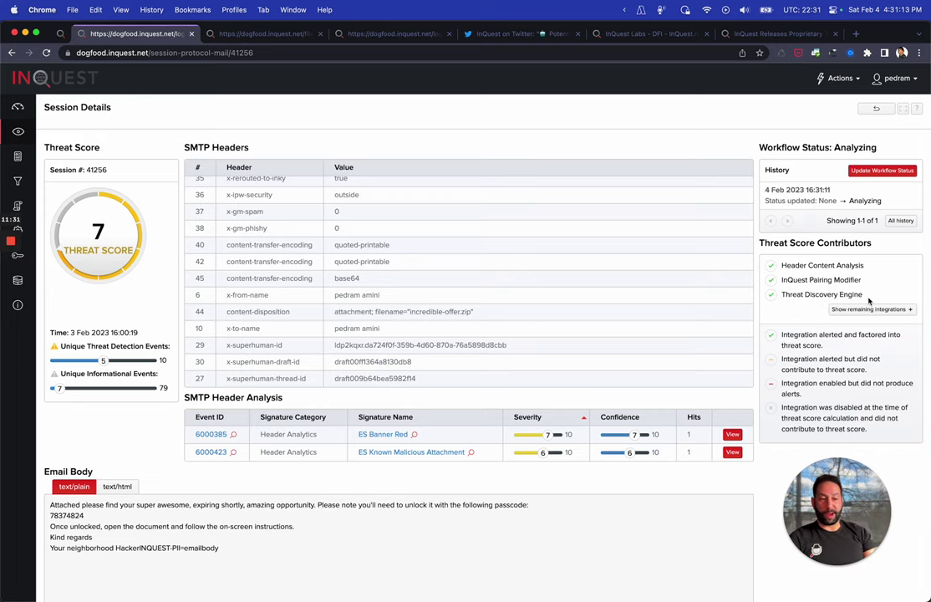
scroll(871, 294, down, 2)
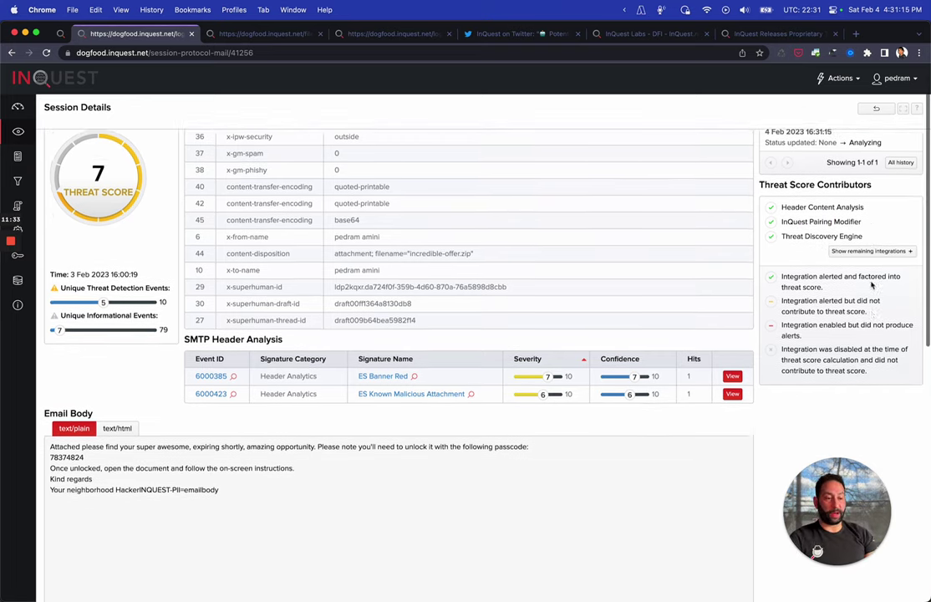
scroll(872, 285, down, 1)
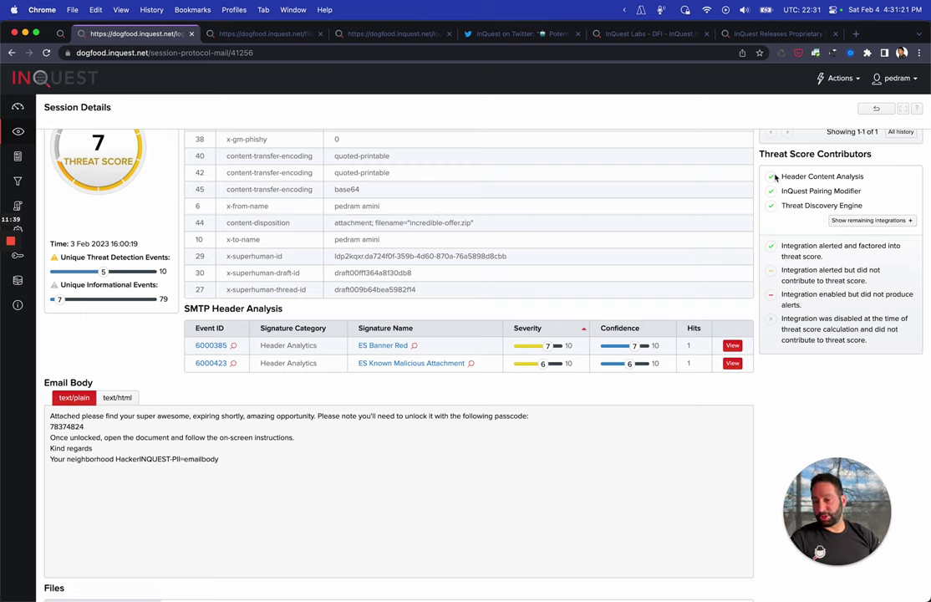
scroll(279, 189, up, 2)
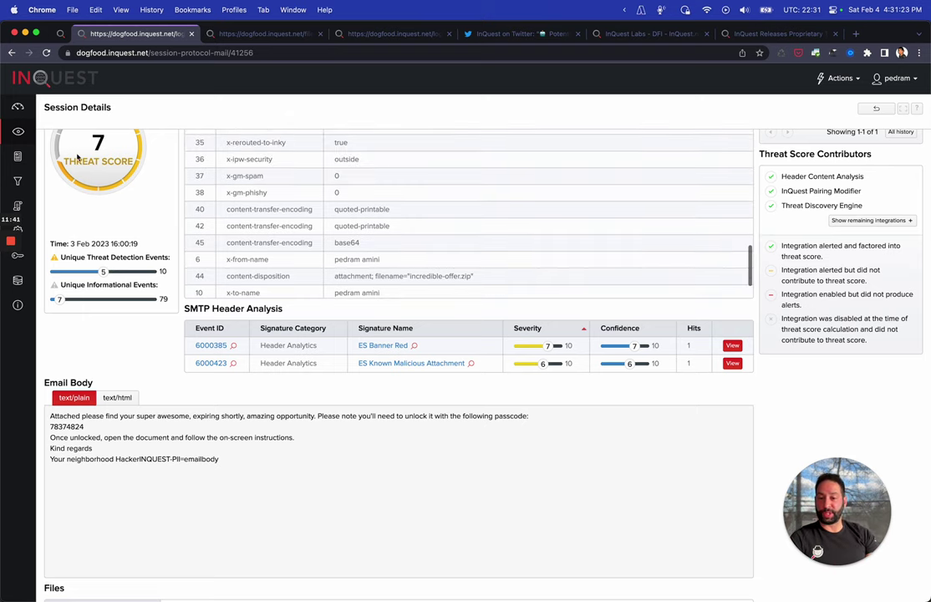
scroll(742, 252, up, 1)
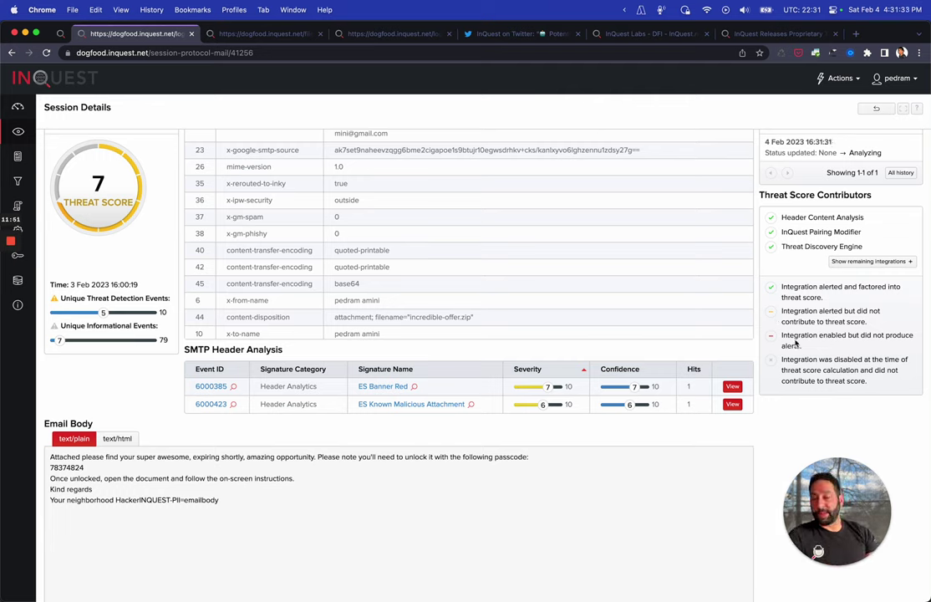
List all remaining threat score integrations for session 41256, including disabled ones
click(869, 262)
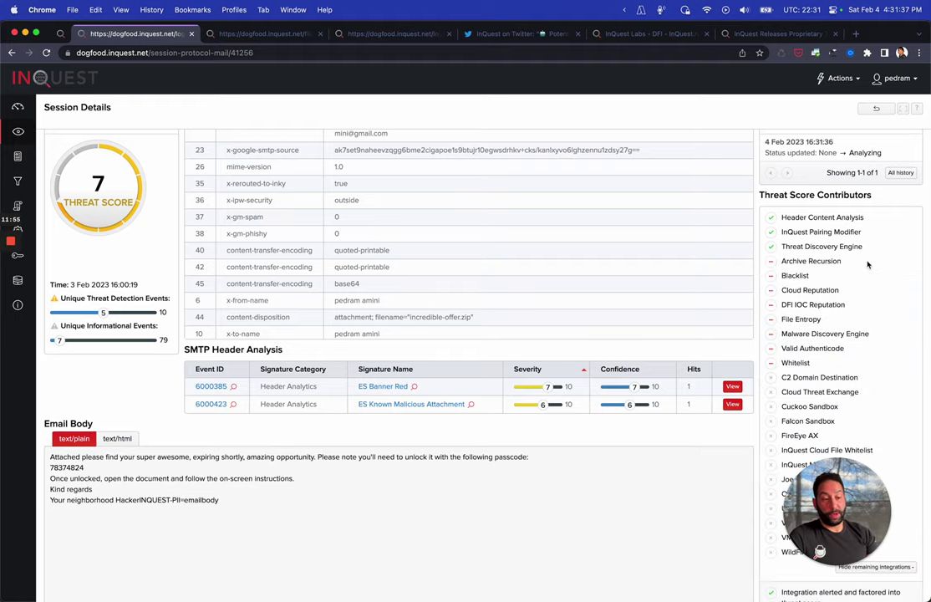
scroll(868, 264, down, 3)
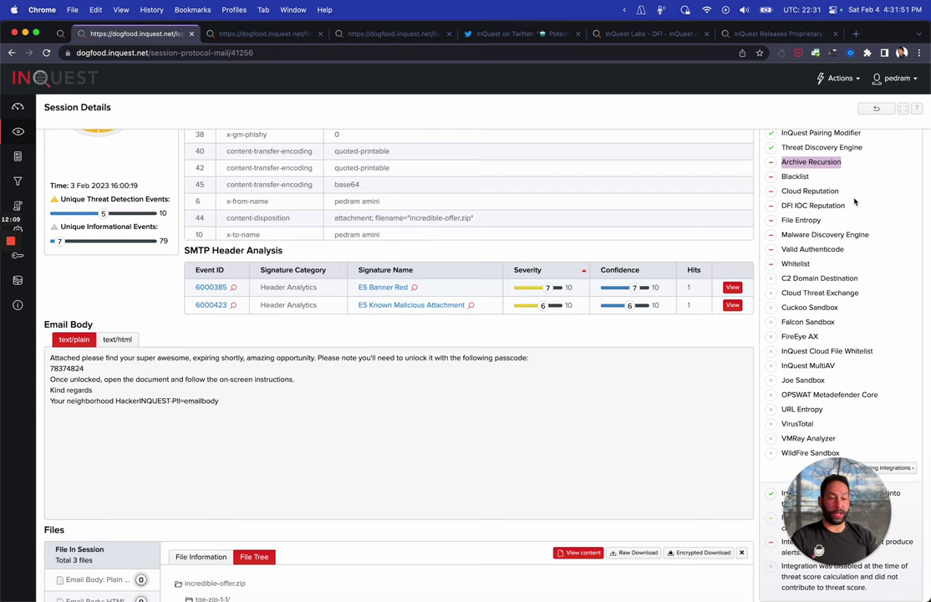
scroll(854, 201, down, 1)
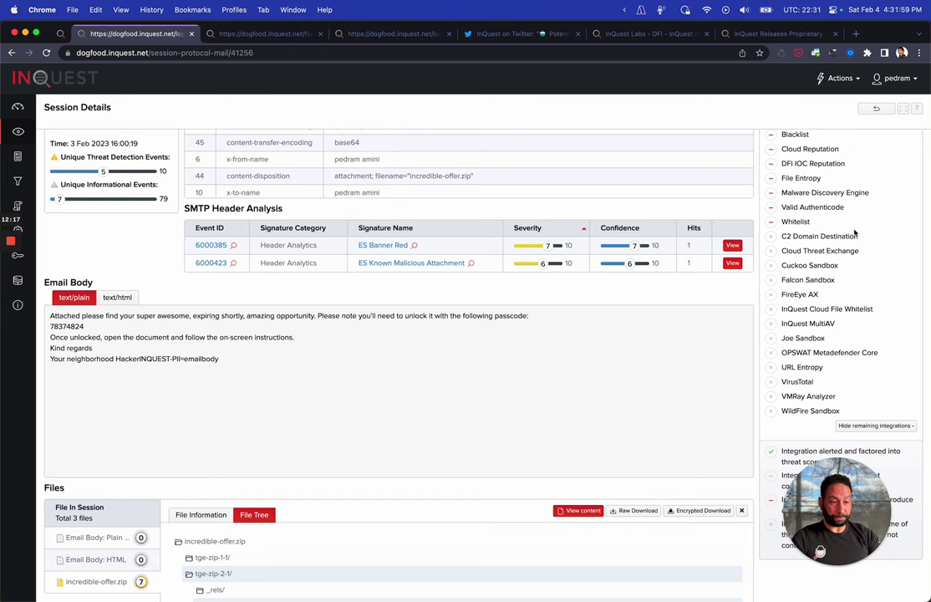
scroll(855, 233, up, 5)
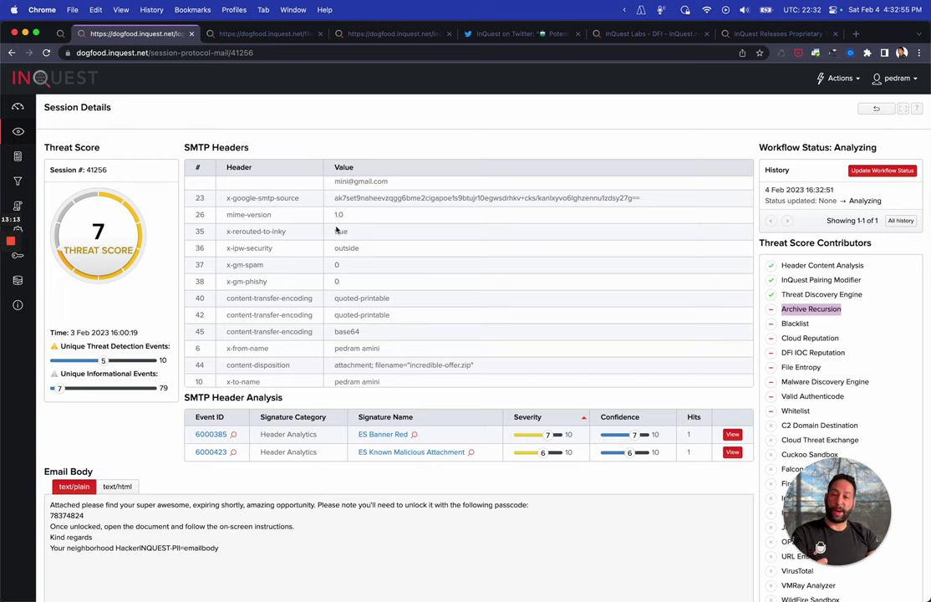
click(261, 33)
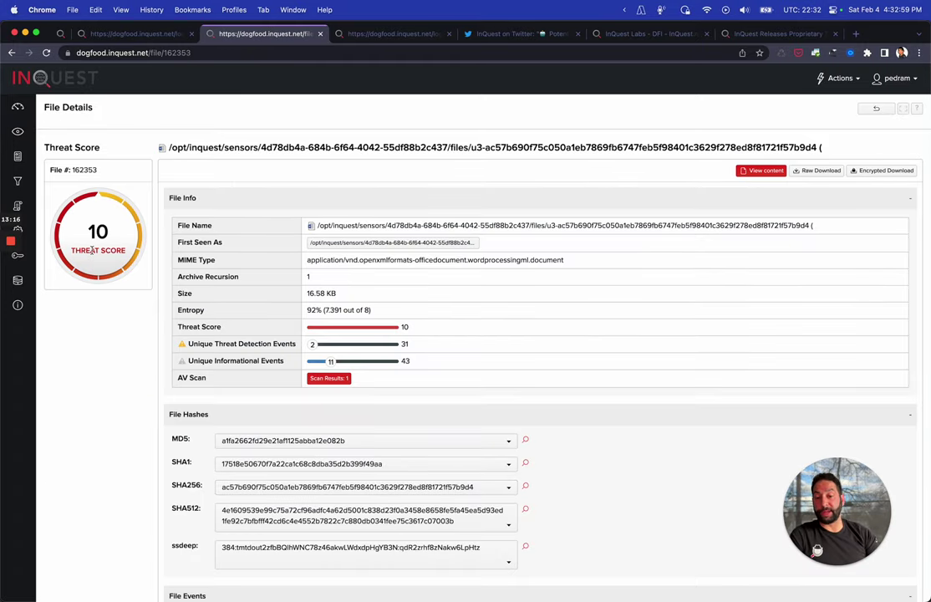
scroll(93, 255, down, 1)
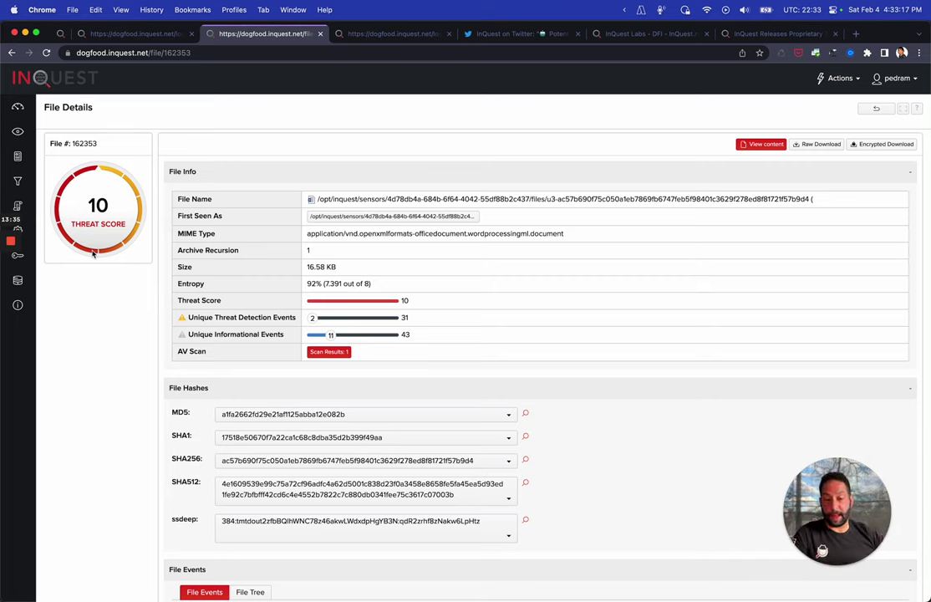
click(109, 37)
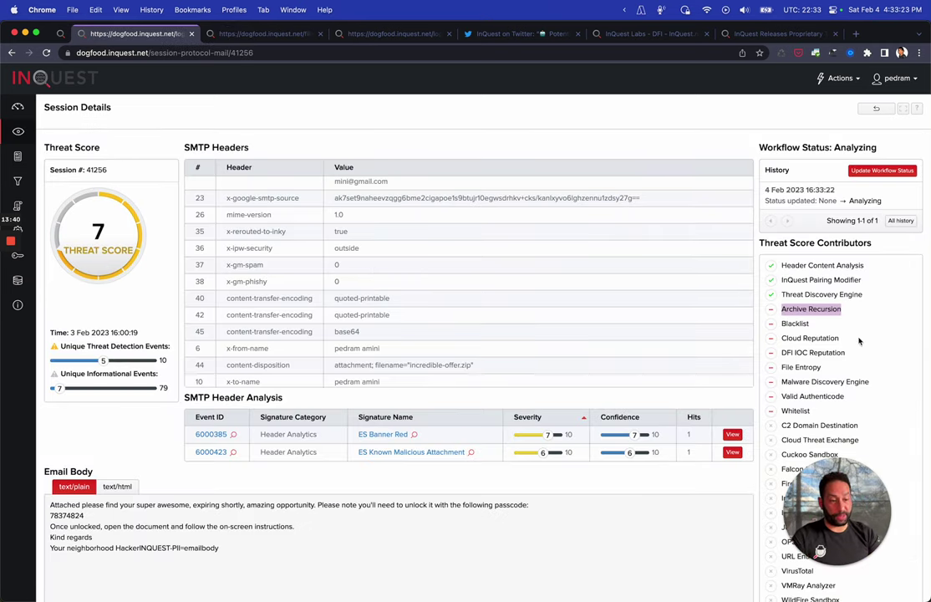
Open the full file details page for the incredible-offer.zip attachment
scroll(362, 349, down, 3)
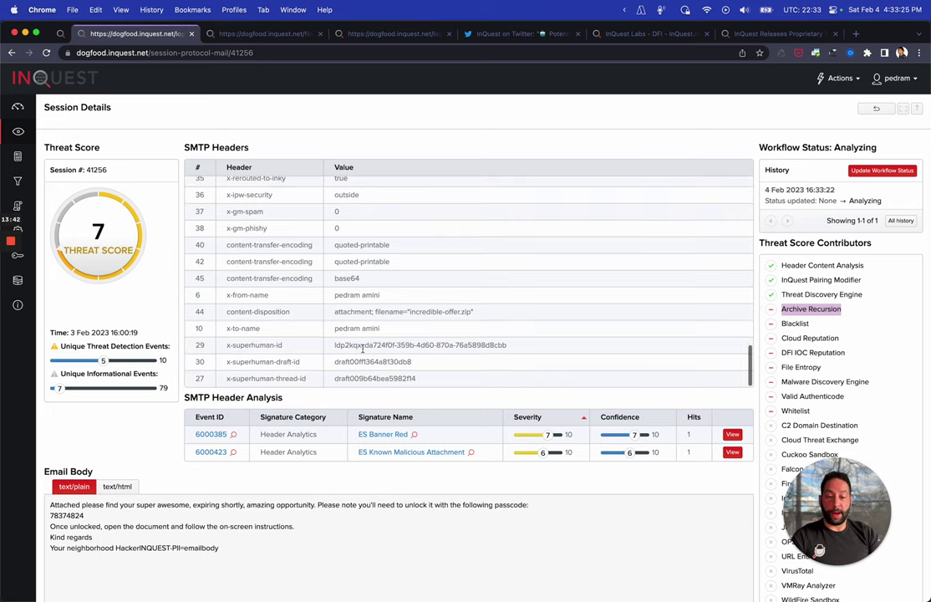
scroll(193, 415, down, 10)
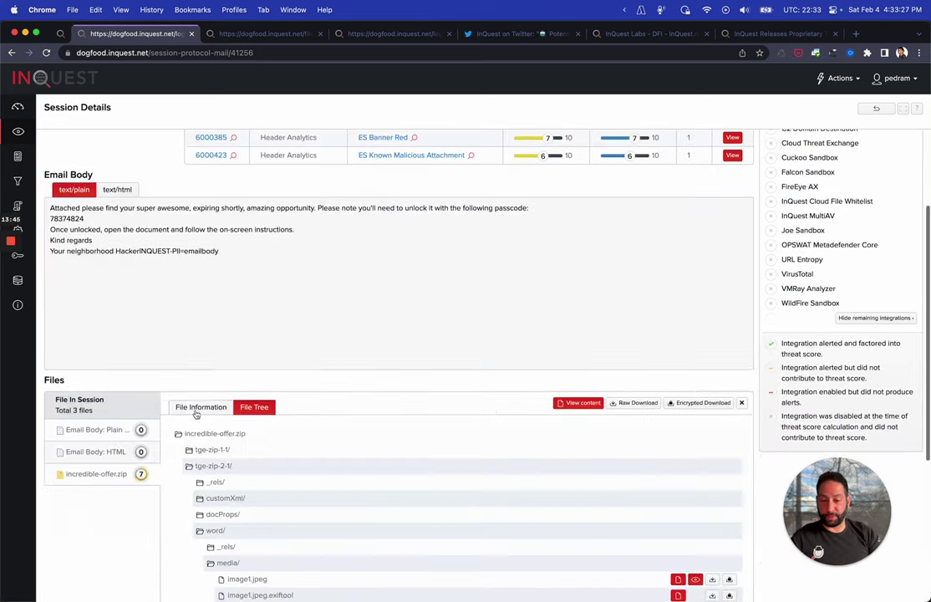
scroll(98, 183, up, 6)
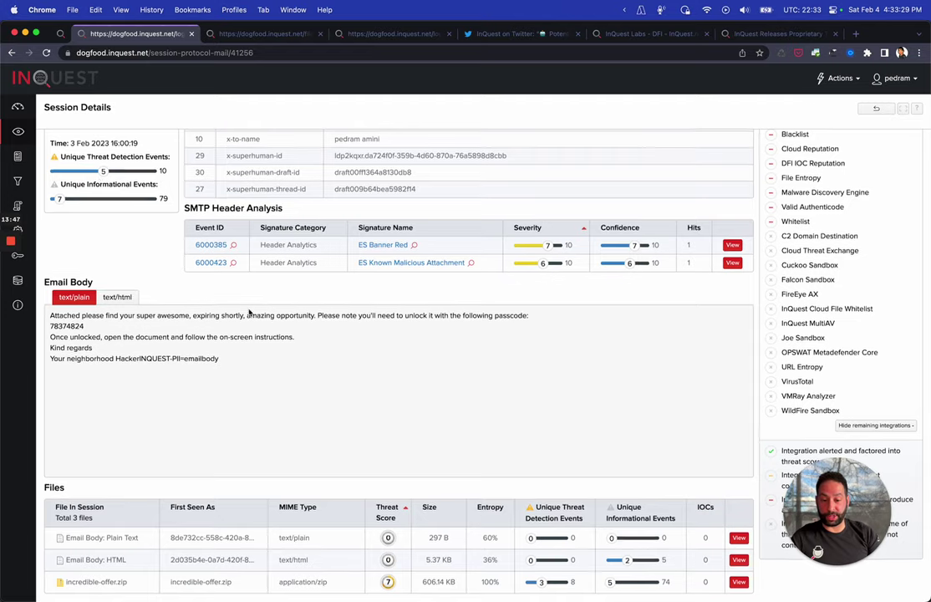
click(214, 585)
scroll(214, 588, down, 4)
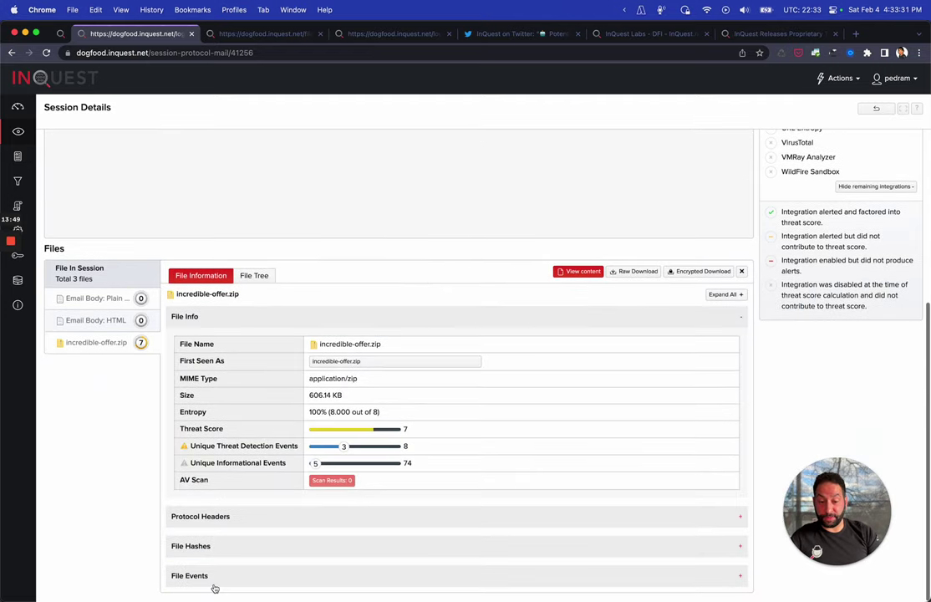
click(332, 366)
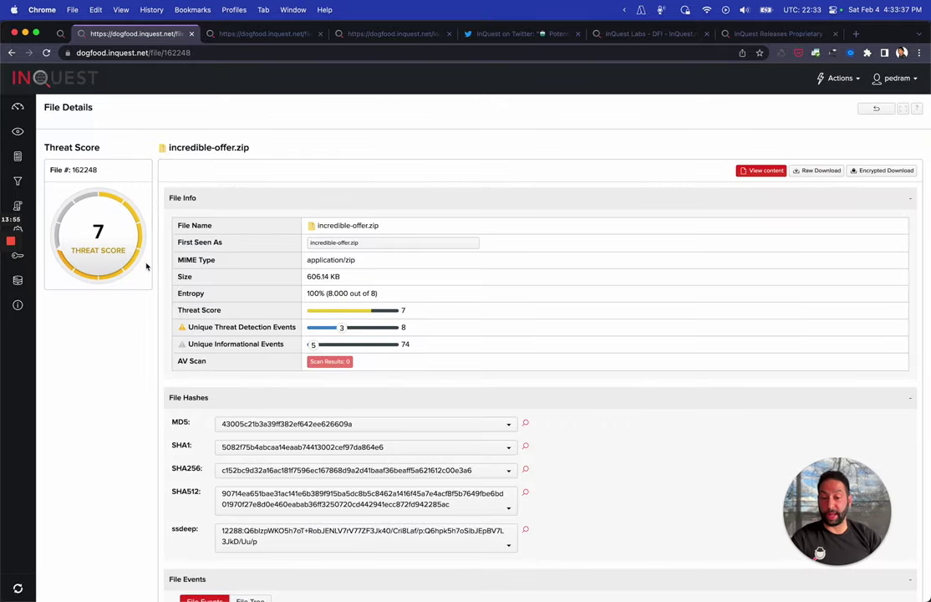
List the two mail sessions that carried the file, then return to file 162353
scroll(146, 264, down, 3)
scroll(146, 267, down, 7)
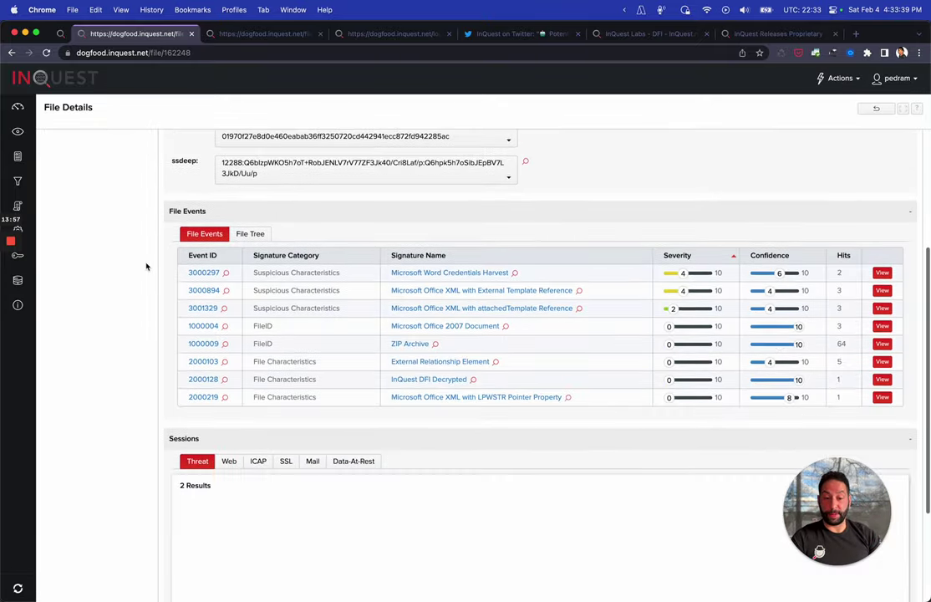
scroll(146, 266, down, 3)
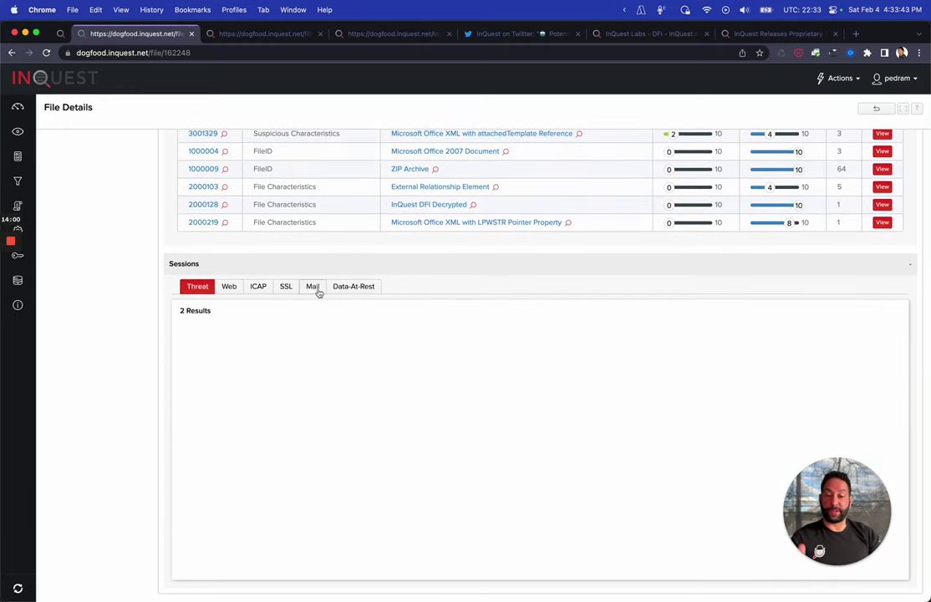
click(314, 287)
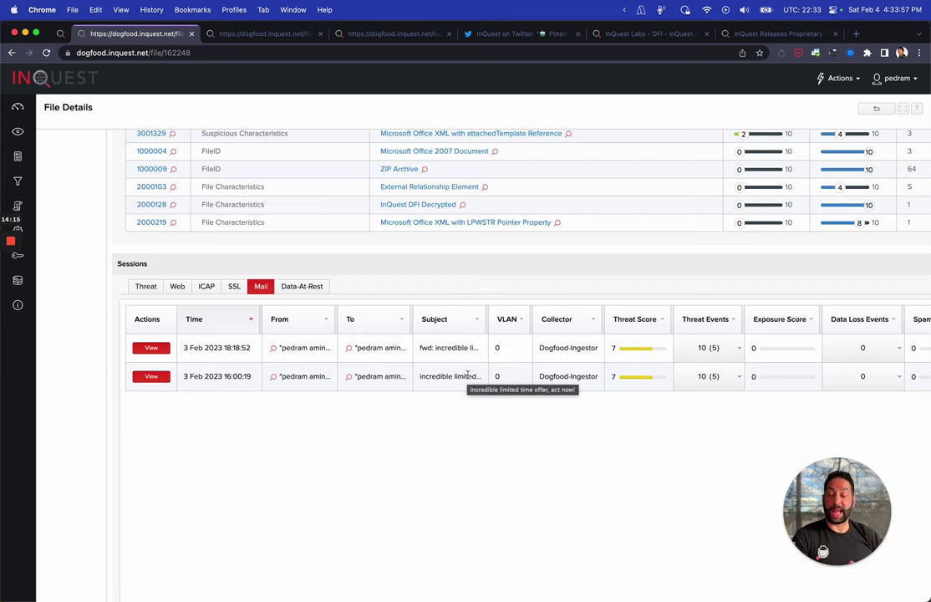
scroll(468, 377, up, 5)
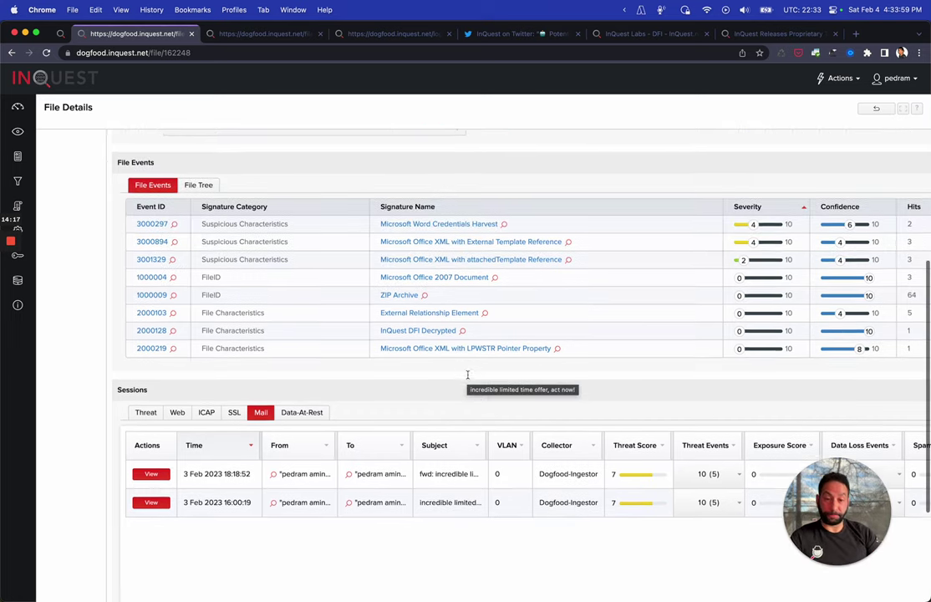
click(266, 34)
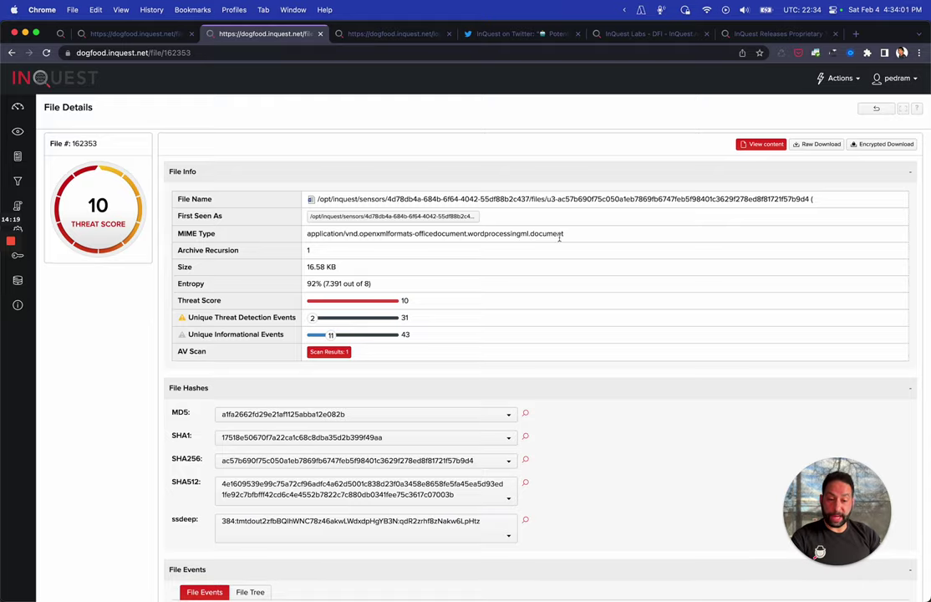
Review file 162353's info and hashes, then show its MDEv1 valyria antivirus result
scroll(384, 251, down, 2)
scroll(368, 318, up, 3)
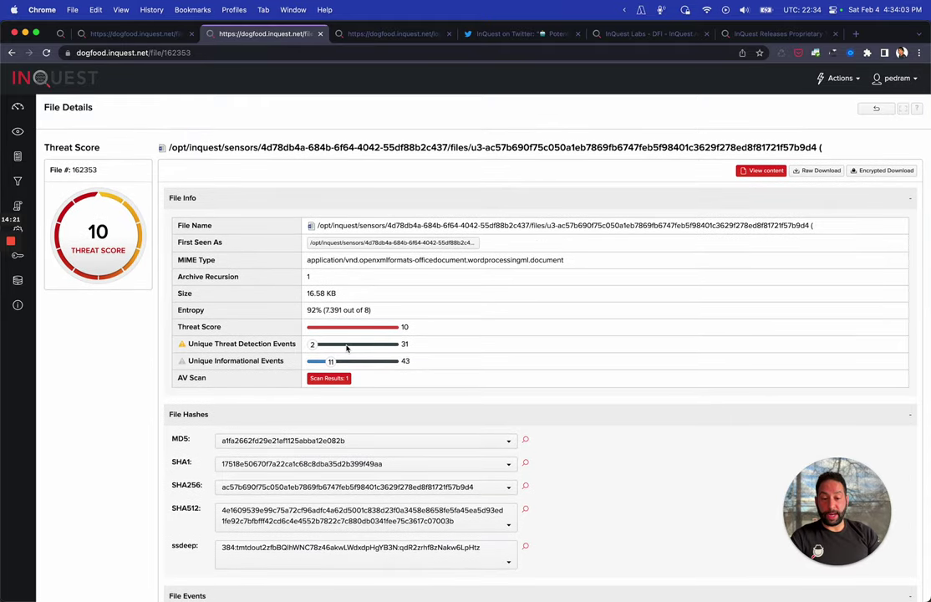
scroll(251, 468, down, 5)
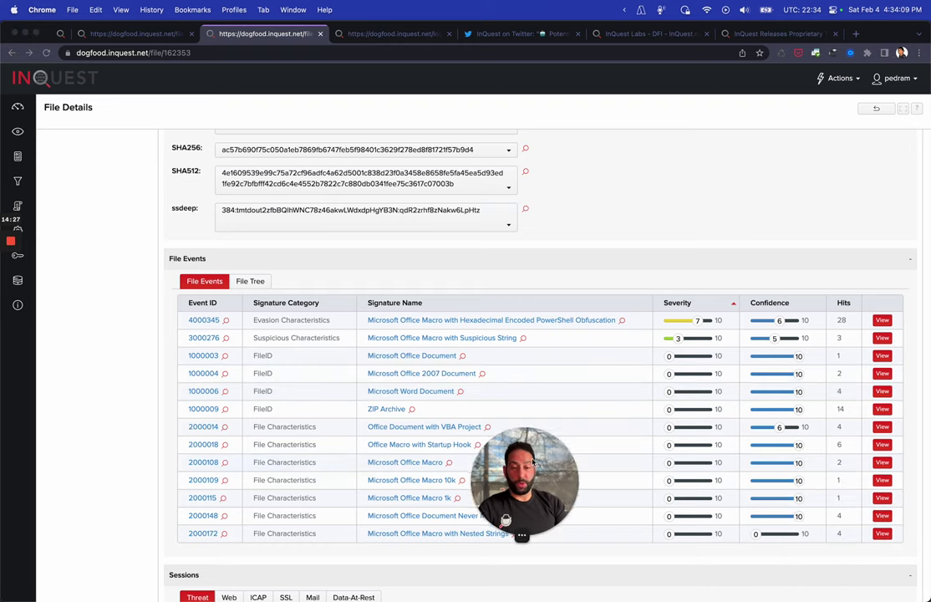
scroll(370, 467, up, 5)
scroll(370, 466, up, 2)
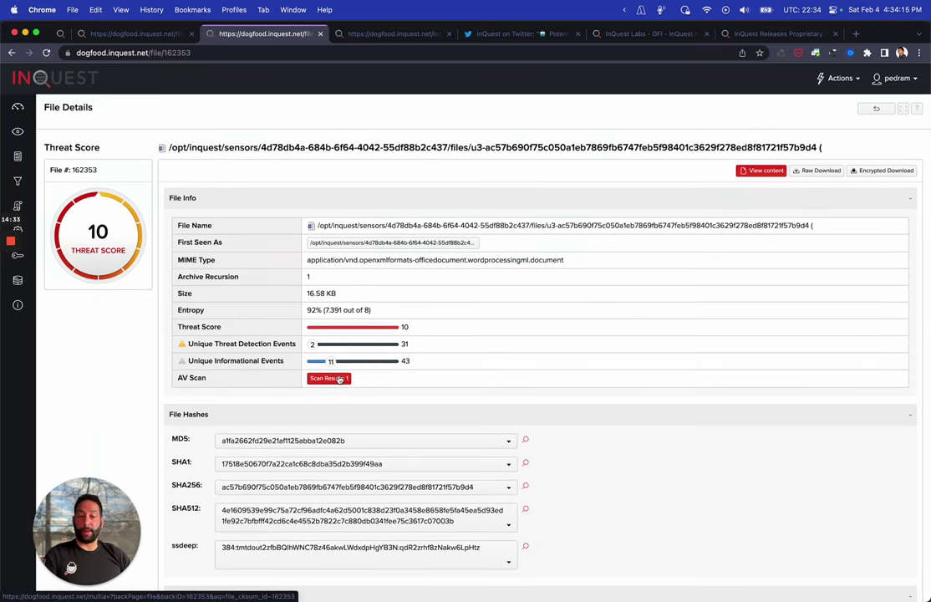
click(339, 379)
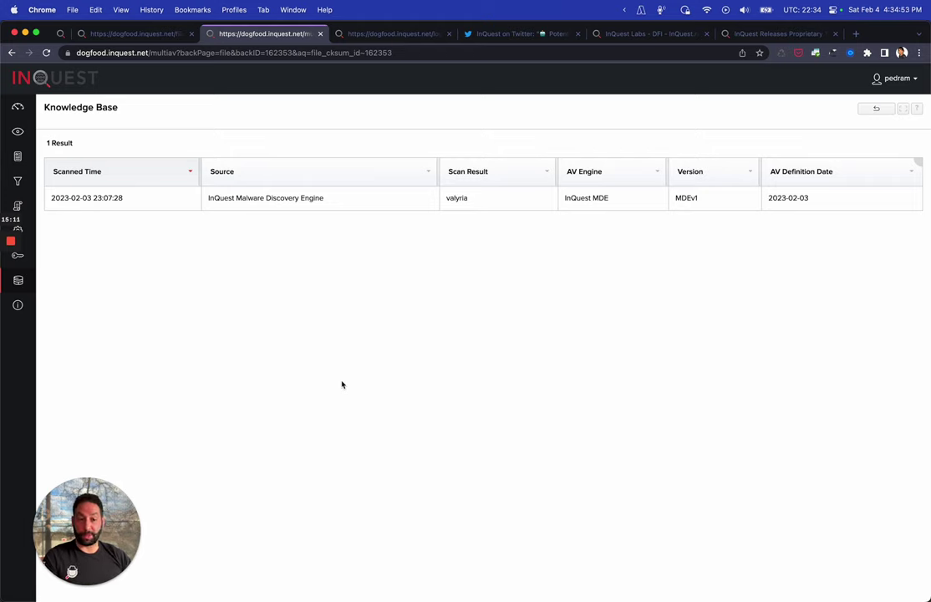
click(875, 108)
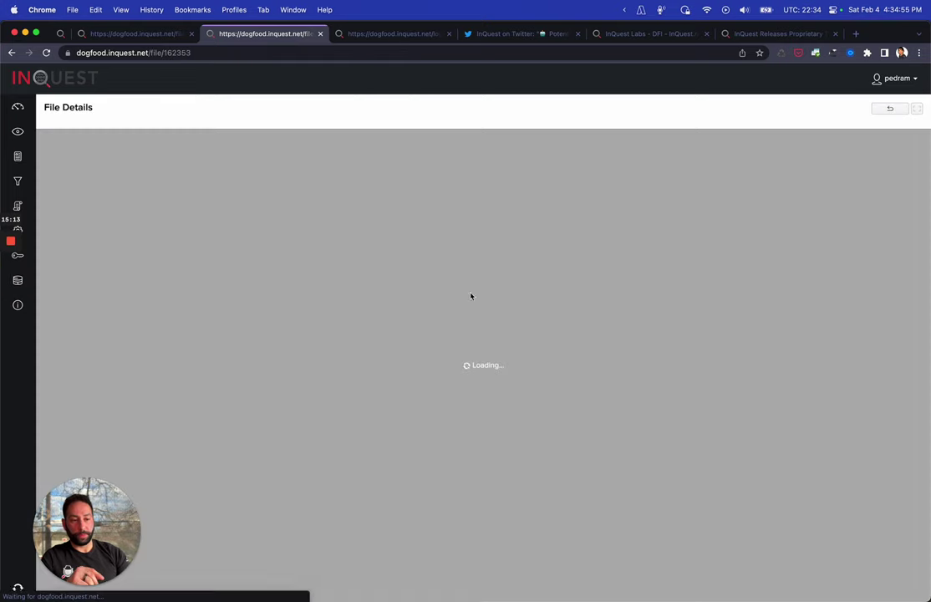
Switch file 162353 to its File Tree, showing tge-zip-1-1 with the extracted .catdocx
scroll(442, 321, down, 5)
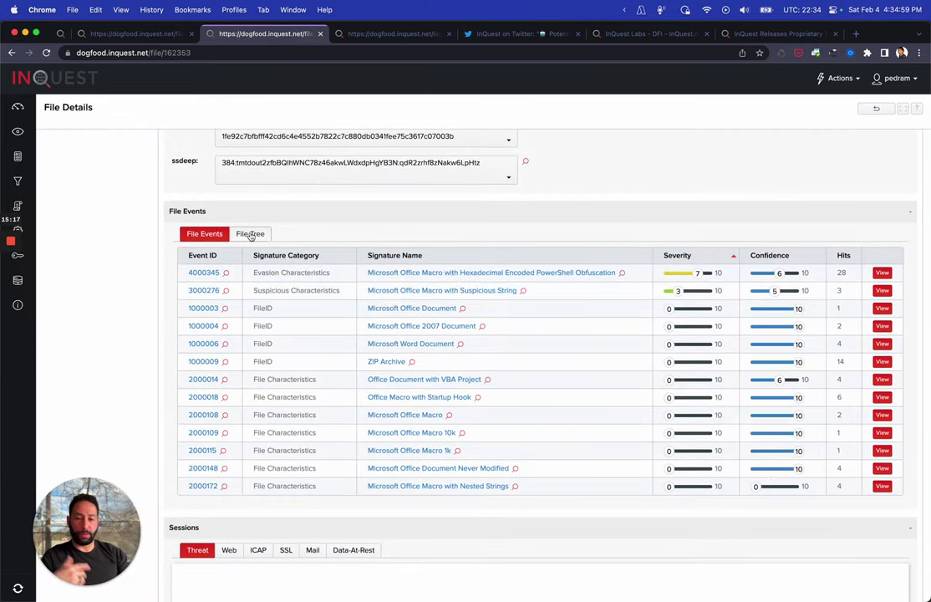
click(250, 234)
scroll(343, 332, down, 1)
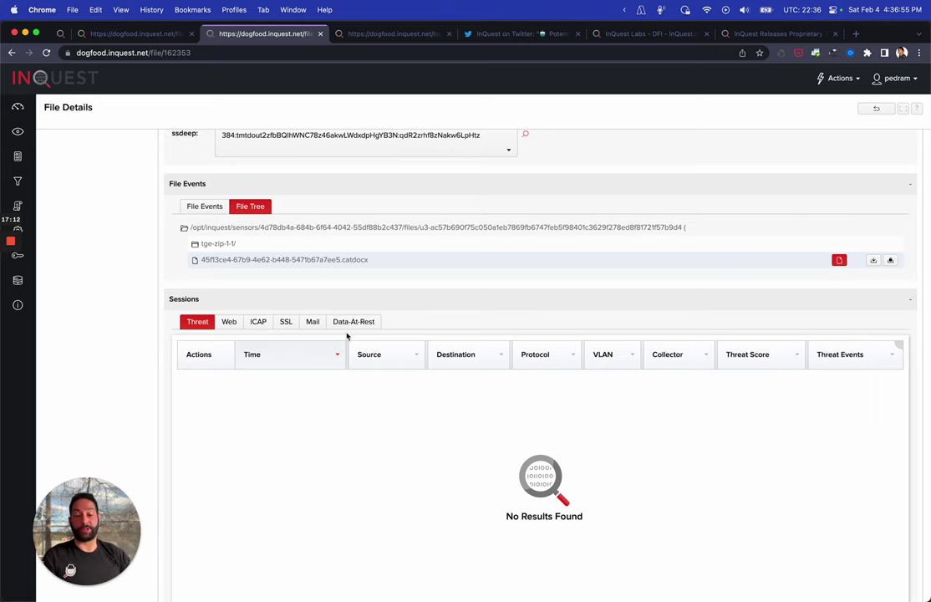
scroll(347, 335, up, 10)
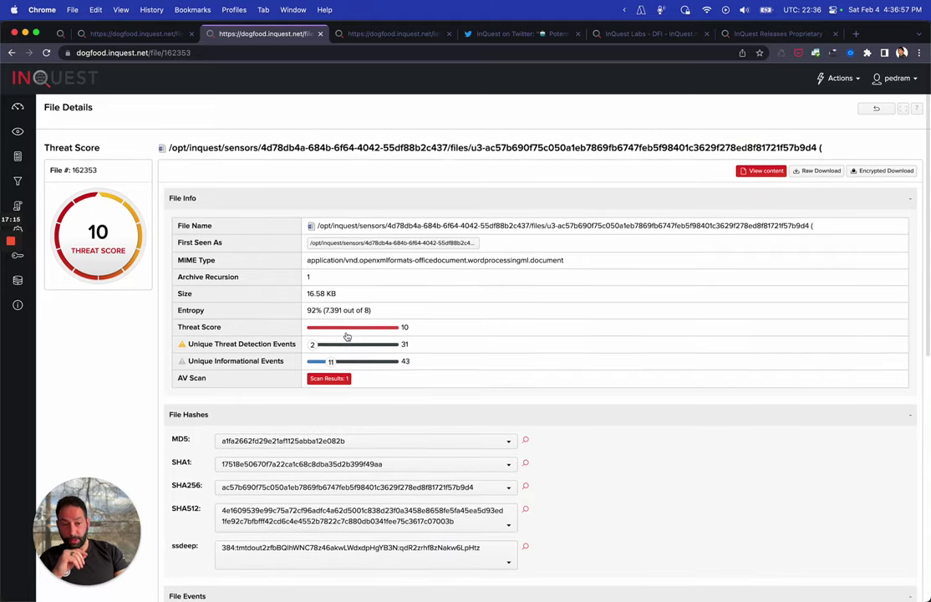
scroll(736, 216, down, 10)
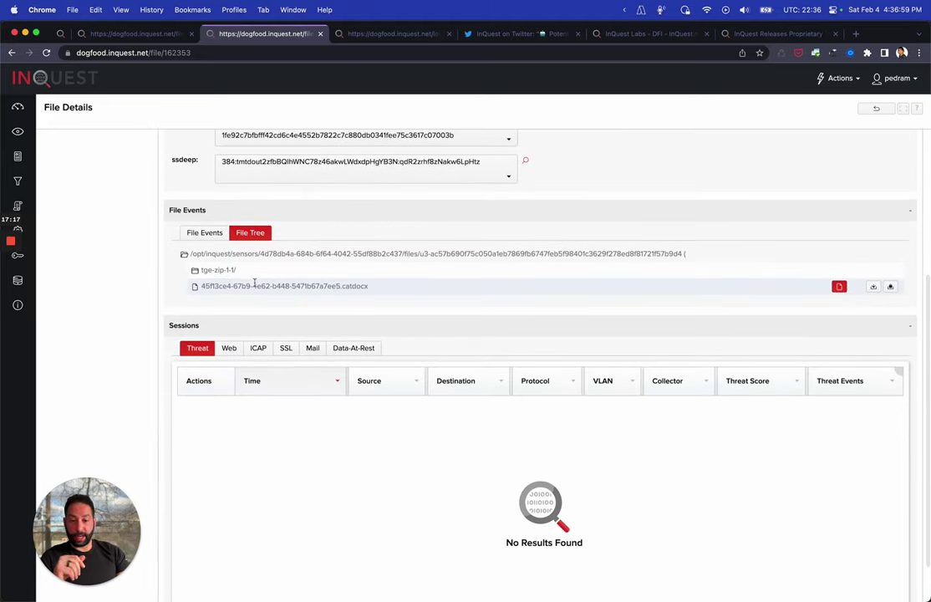
Expand tge-zip-1-1 and word, then show vbaProject.bin.macro's 4000345 PowerShell obfuscation payloads
click(234, 270)
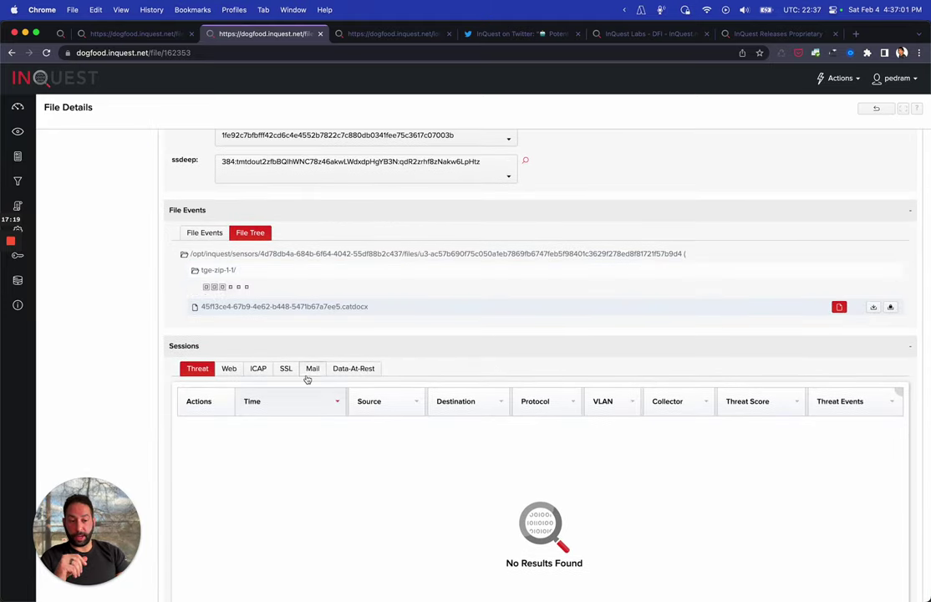
click(219, 319)
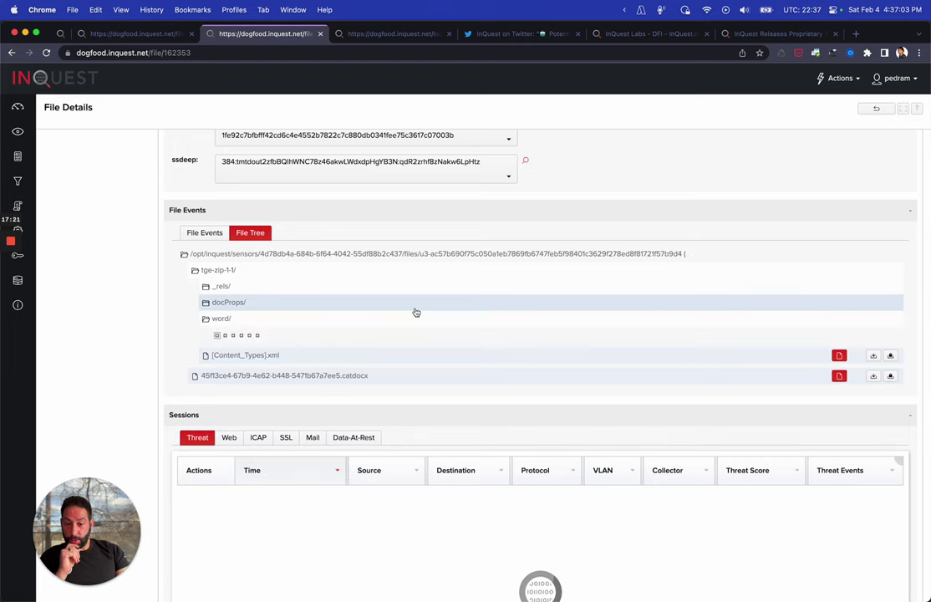
scroll(349, 354, down, 3)
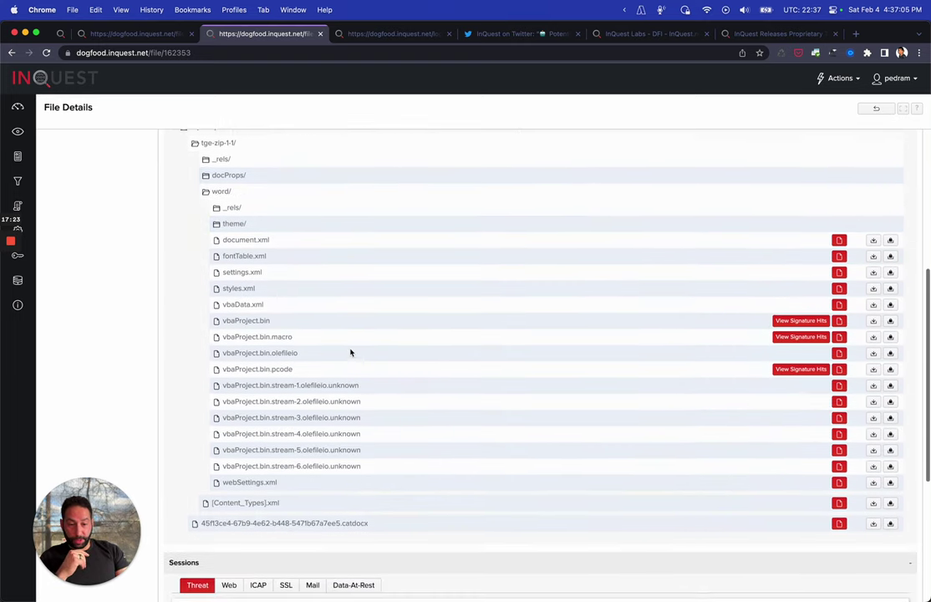
scroll(351, 352, down, 1)
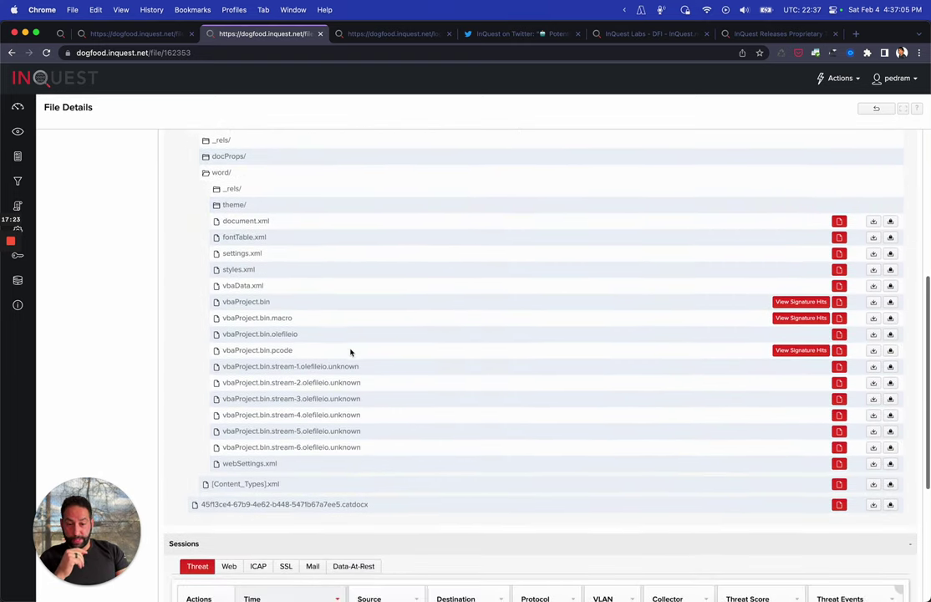
click(267, 318)
scroll(437, 368, down, 2)
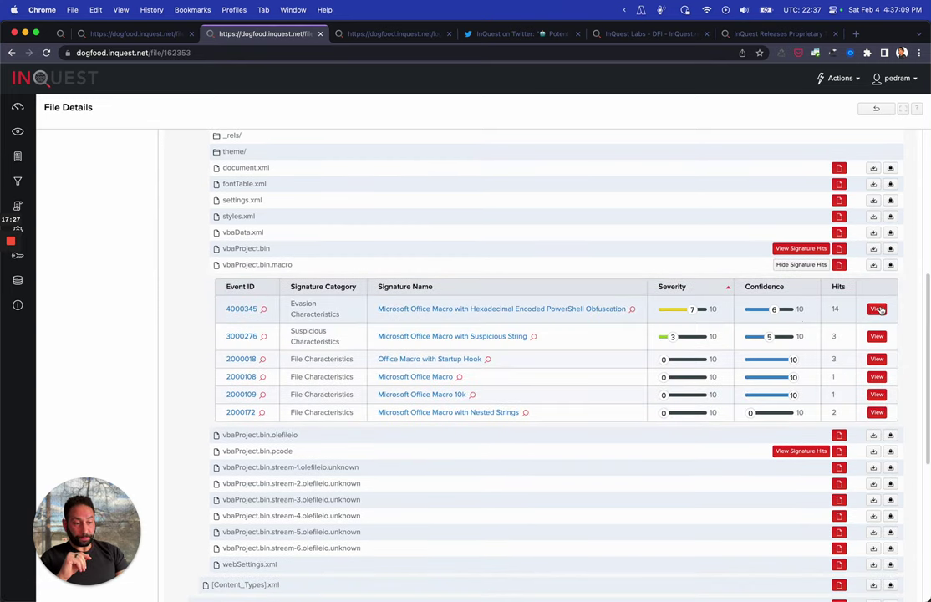
click(878, 309)
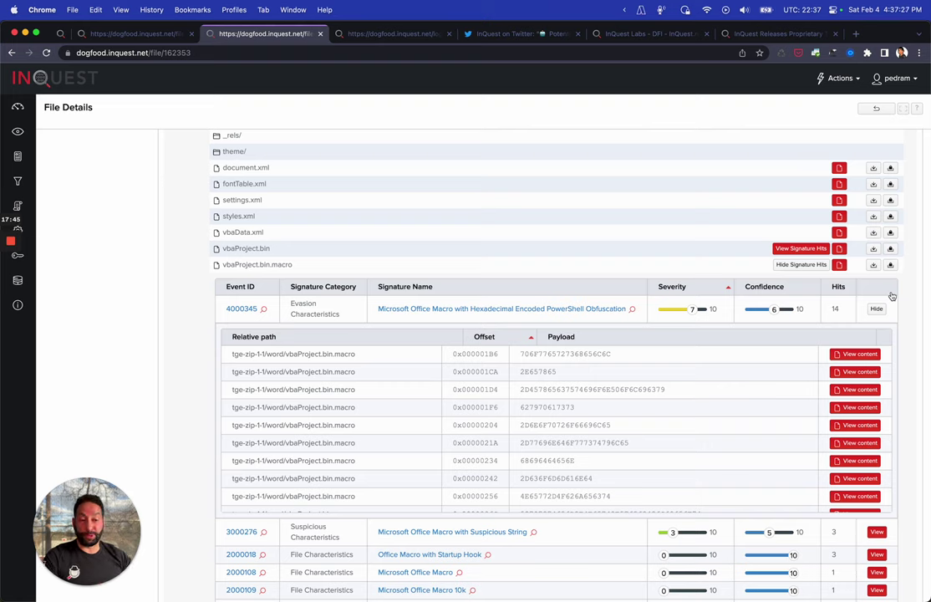
scroll(631, 393, down, 5)
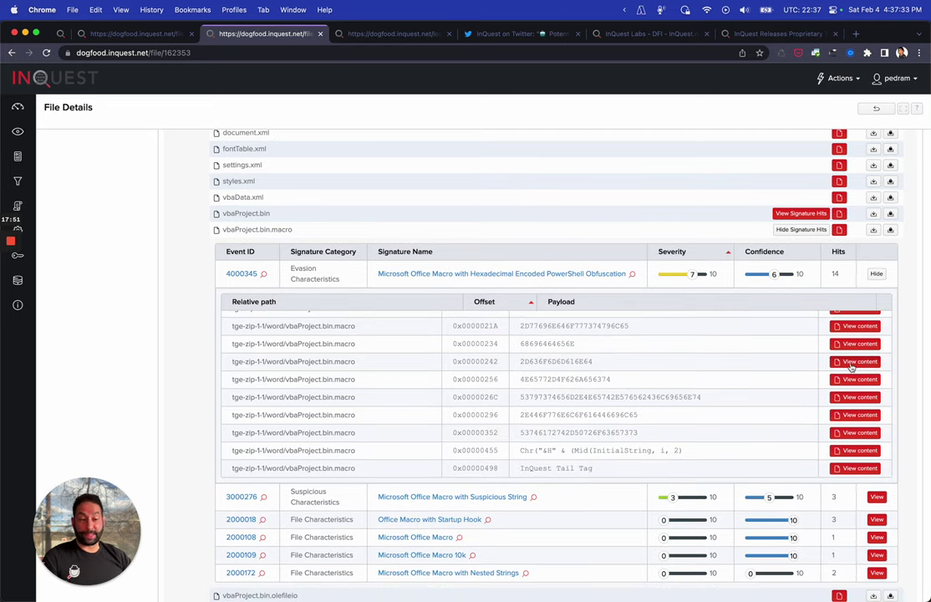
click(859, 362)
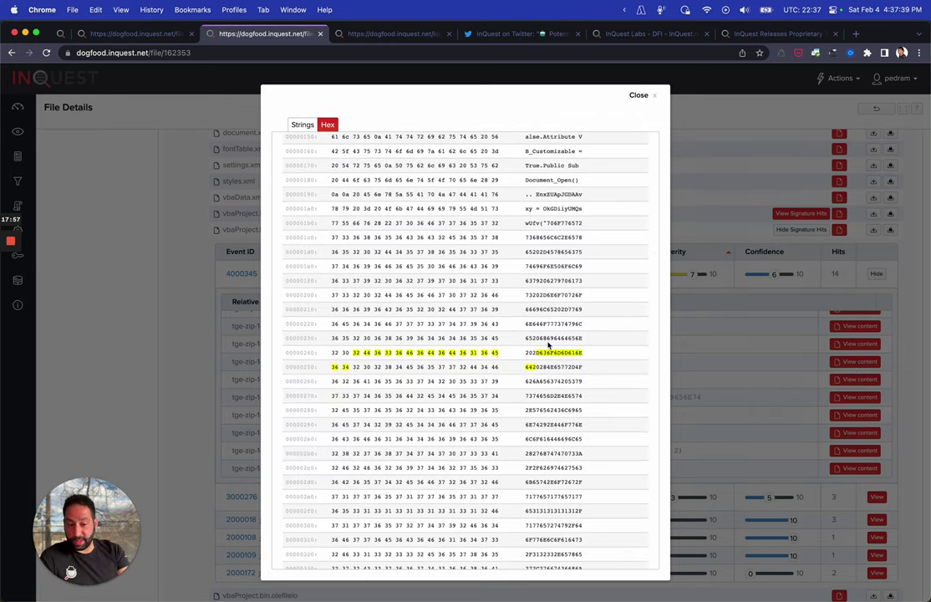
scroll(548, 345, down, 5)
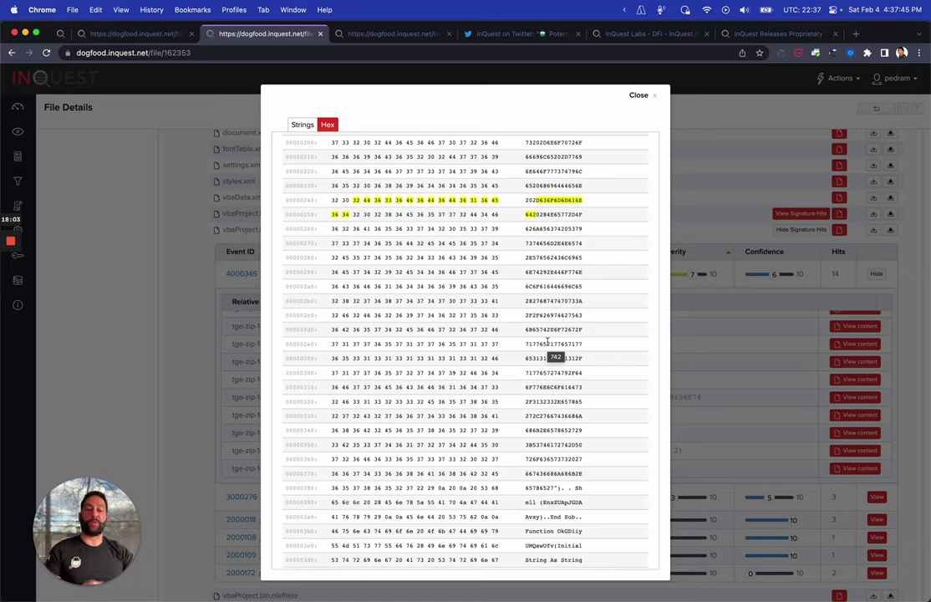
scroll(548, 343, up, 10)
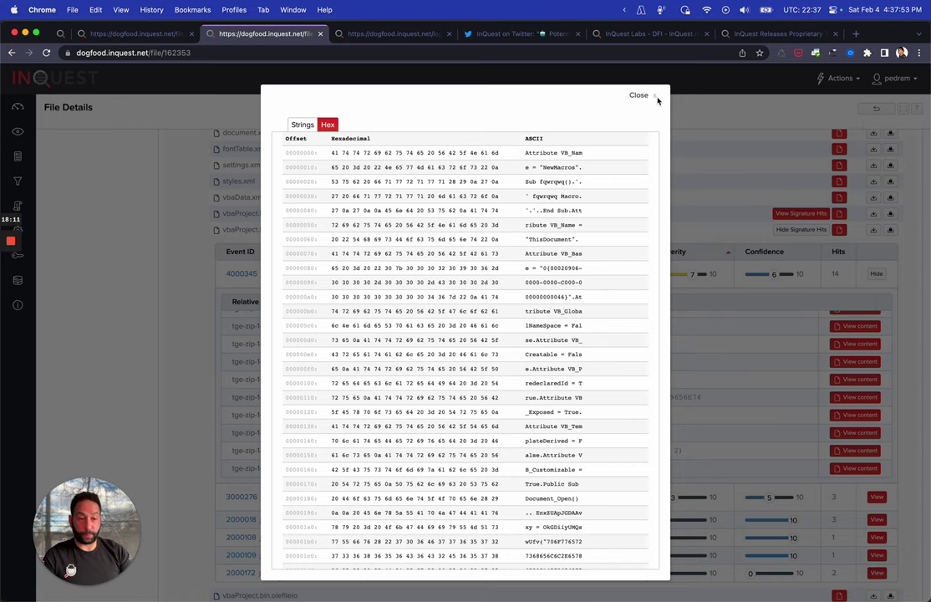
click(639, 95)
scroll(721, 162, up, 2)
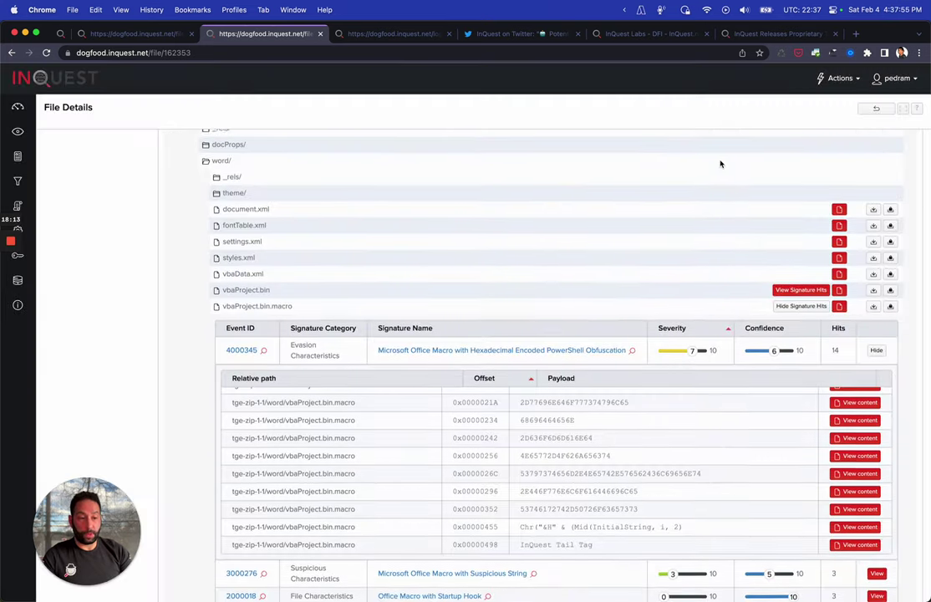
scroll(623, 468, up, 5)
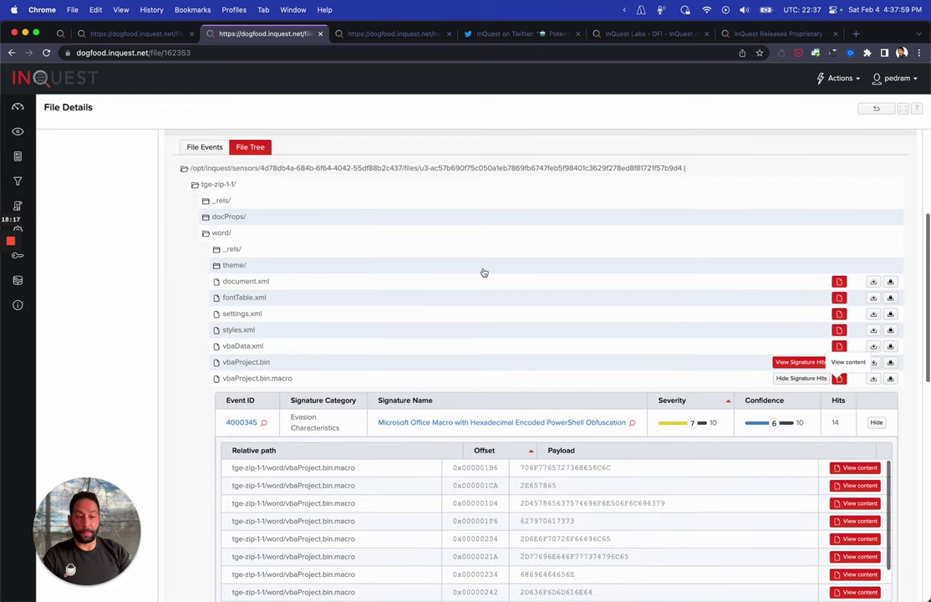
click(839, 378)
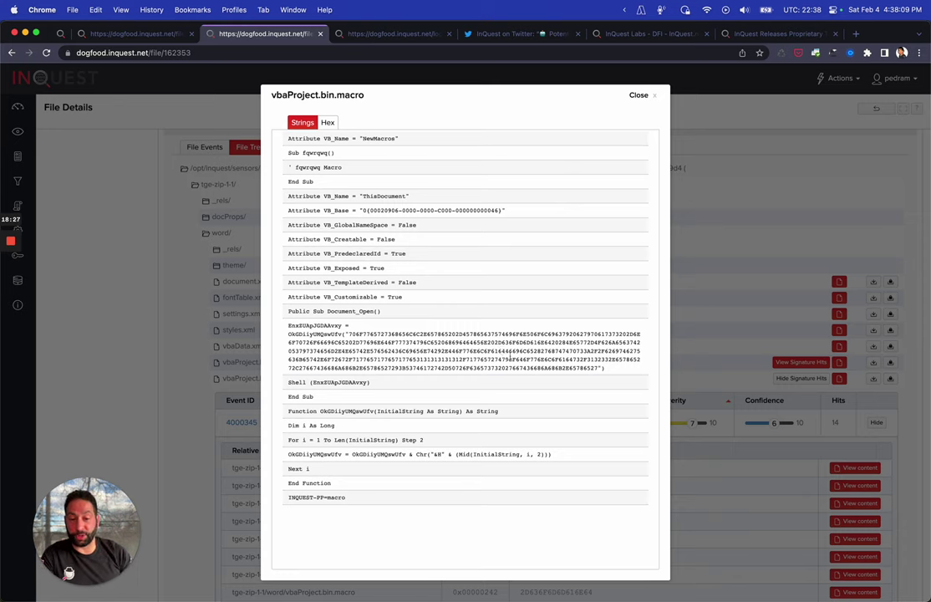
double_click(512, 359)
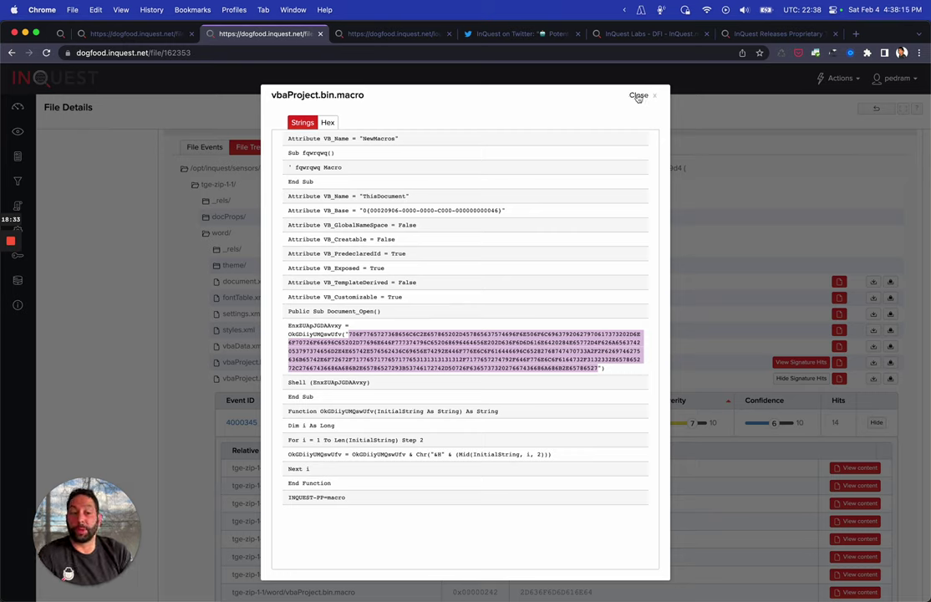
click(638, 97)
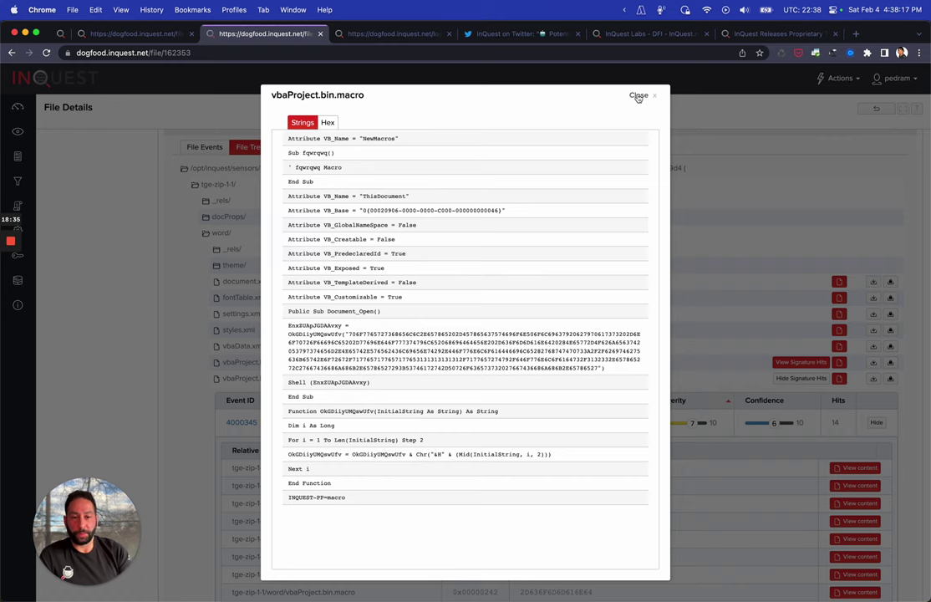
click(638, 97)
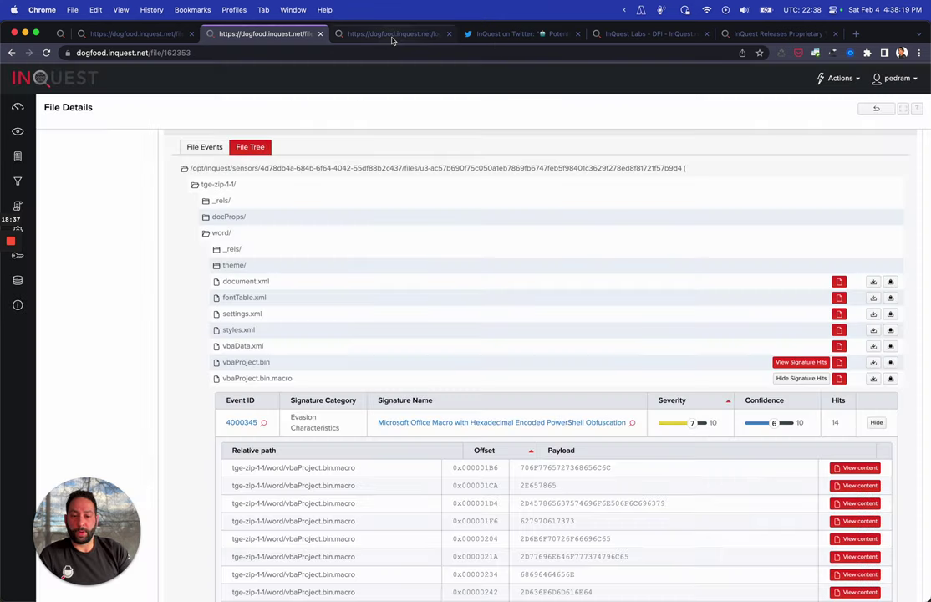
Review Session Details for session 41336, the HTTP download of 123.exe (755.2 KB)
click(392, 37)
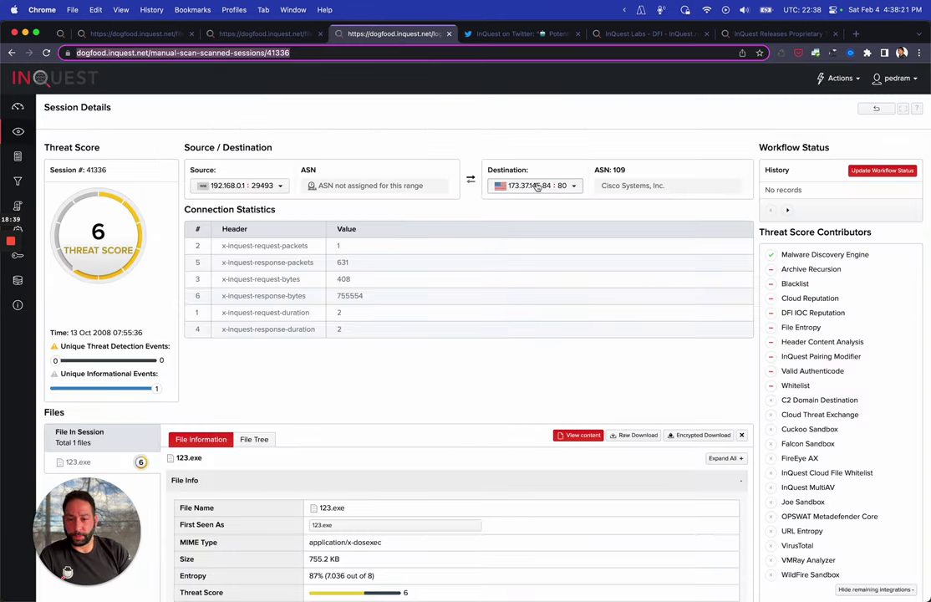
scroll(538, 187, down, 2)
scroll(538, 187, down, 4)
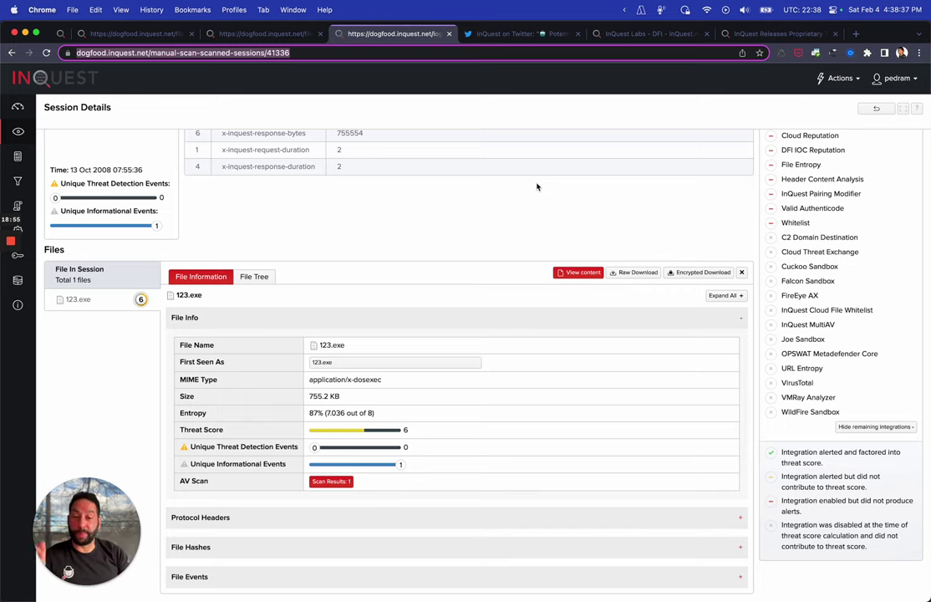
scroll(538, 187, up, 1)
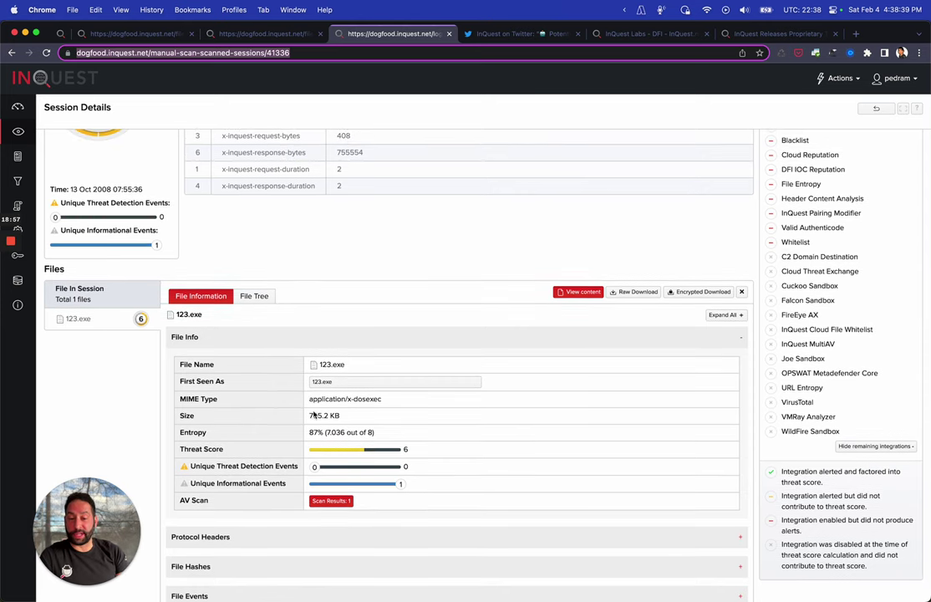
scroll(328, 379, up, 5)
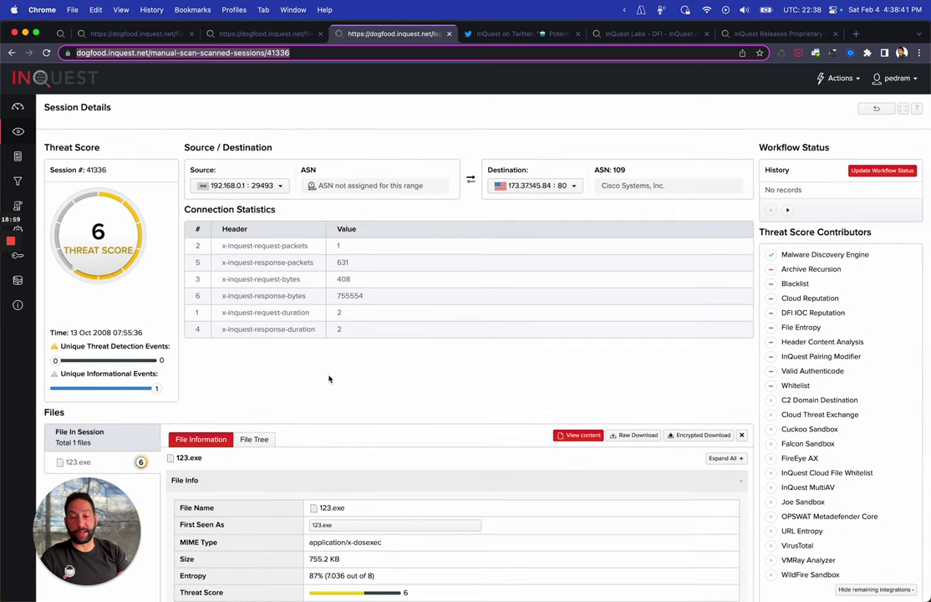
In the InQuest Twitter thread, open the visual lure reply tweet
click(485, 33)
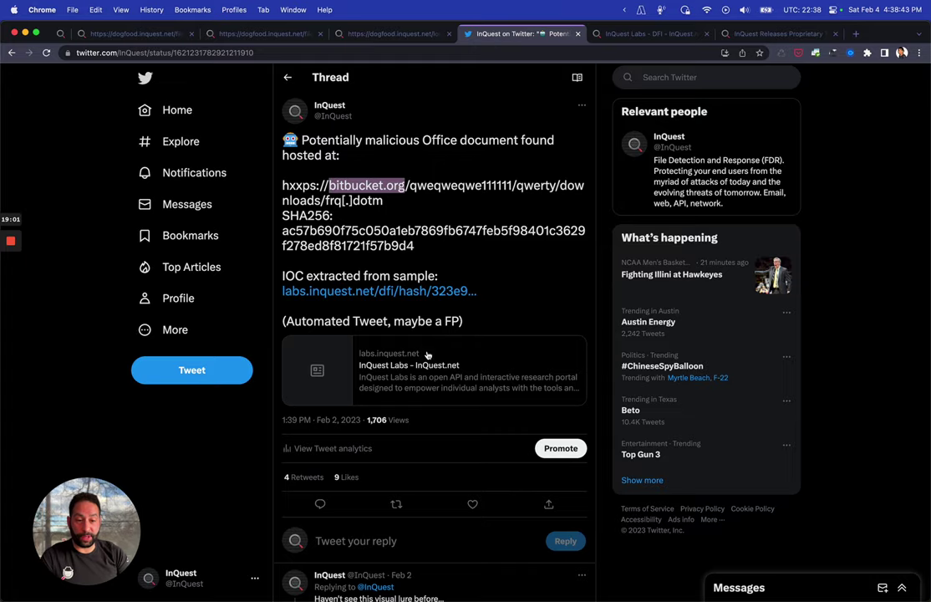
scroll(427, 355, down, 3)
scroll(427, 355, down, 8)
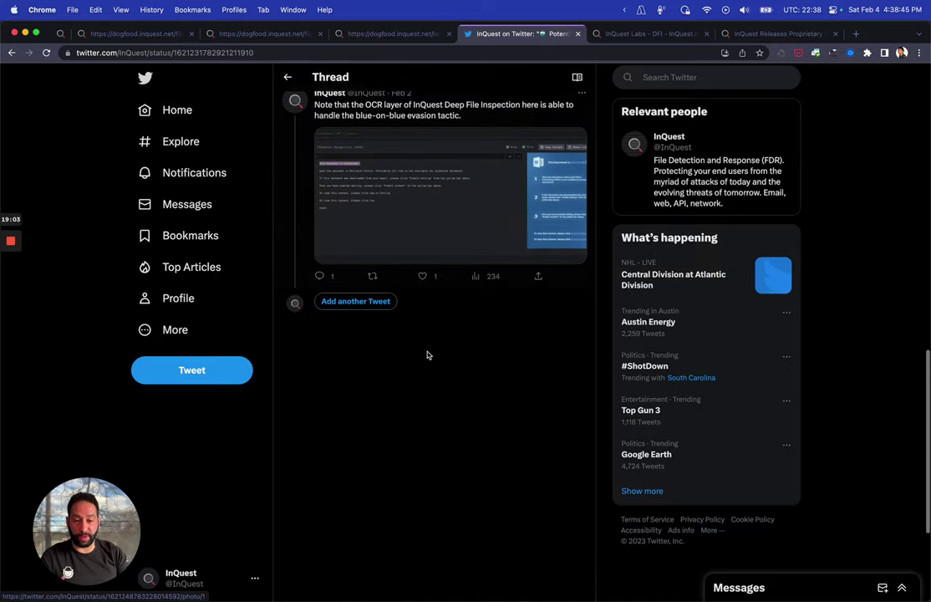
scroll(353, 276, up, 8)
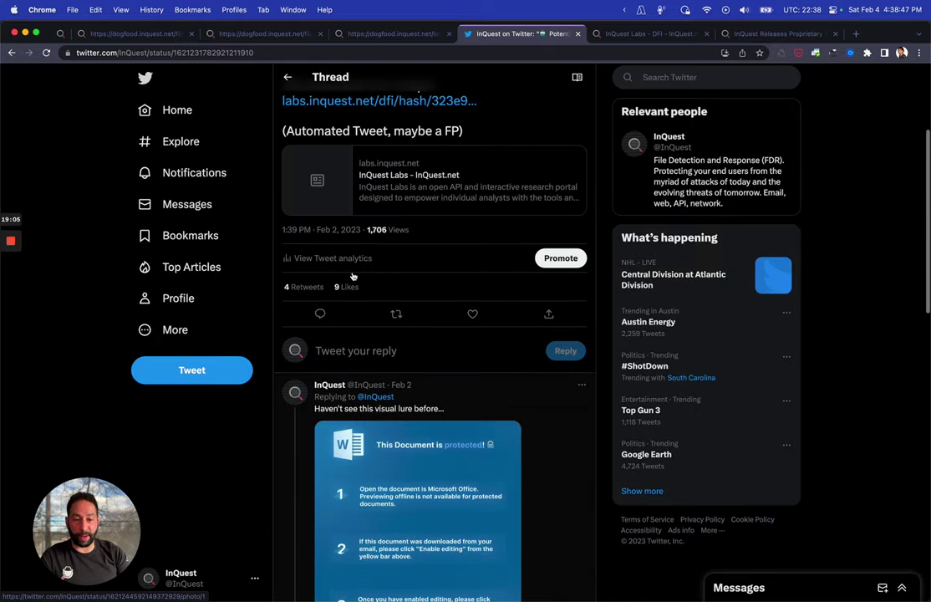
scroll(474, 109, down, 5)
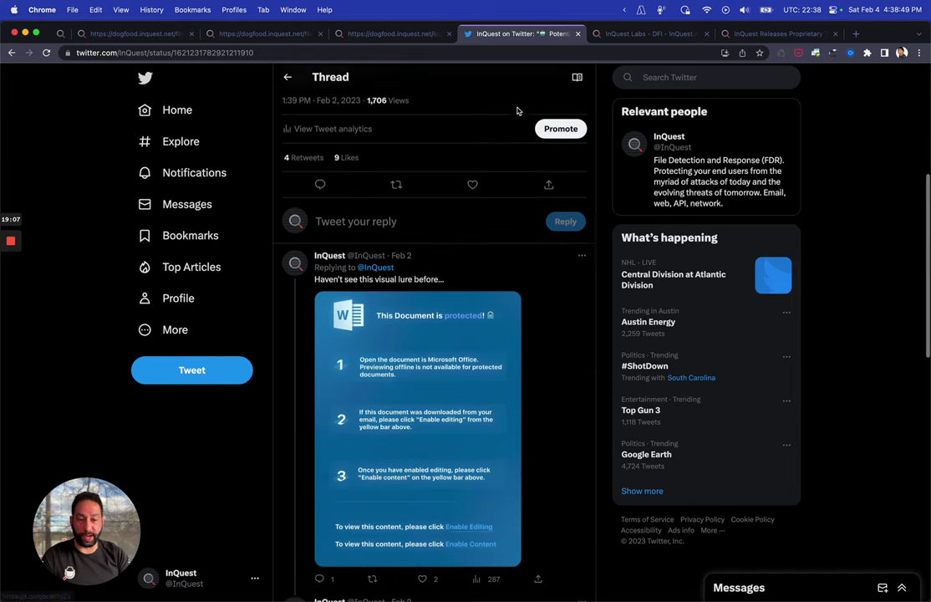
click(453, 122)
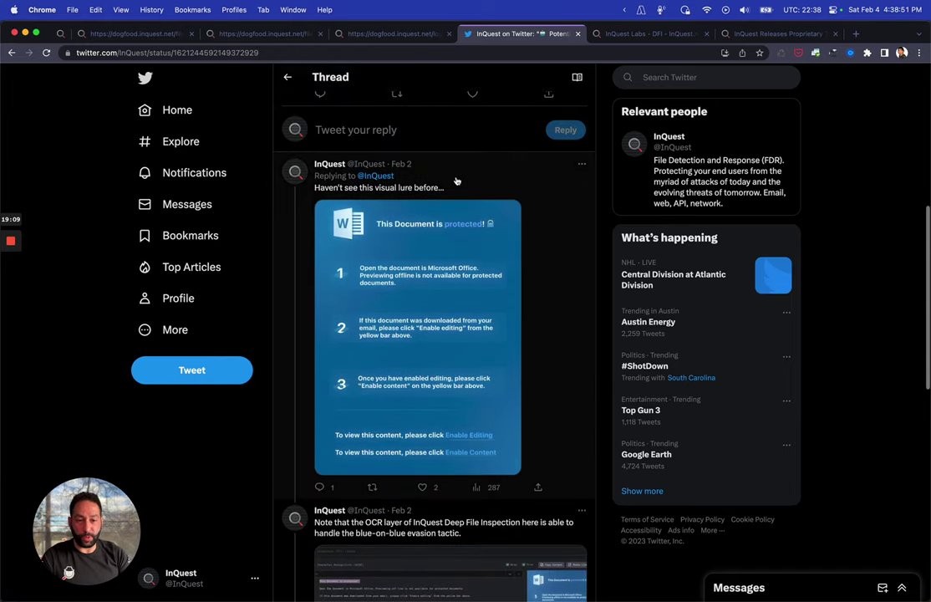
scroll(457, 181, down, 5)
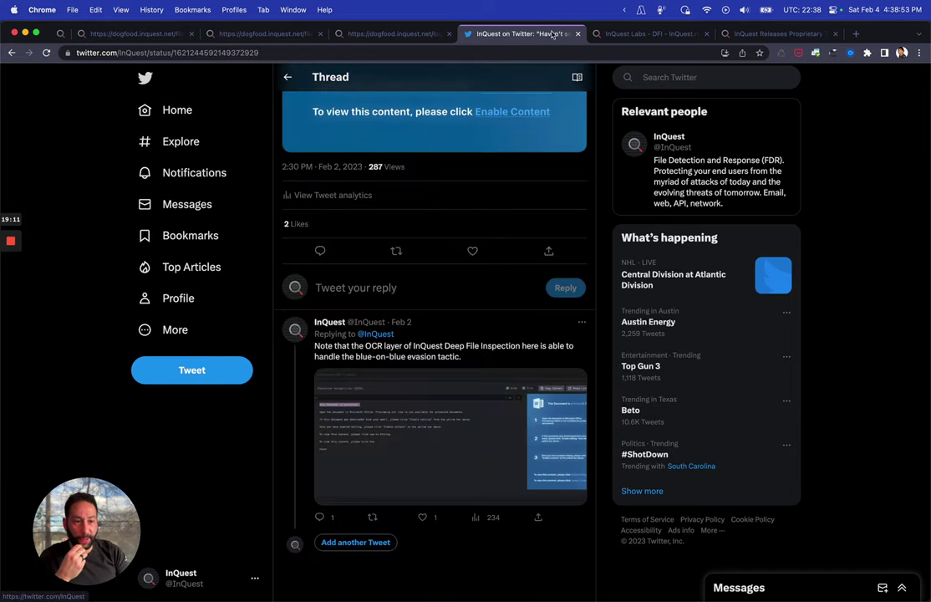
Scroll through the InQuest Labs DFI report
click(648, 33)
scroll(366, 196, down, 3)
scroll(366, 195, down, 6)
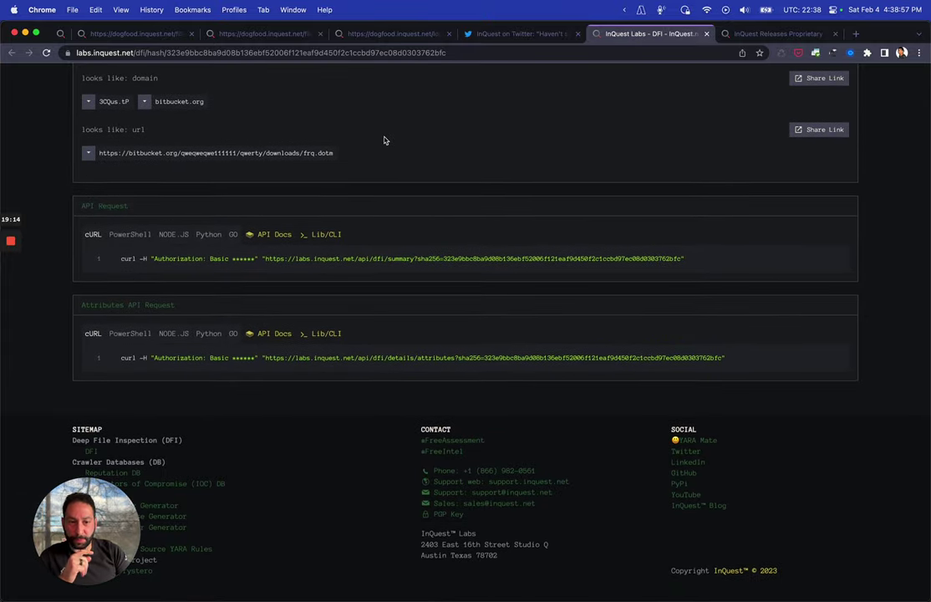
scroll(283, 161, up, 1)
scroll(283, 161, up, 10)
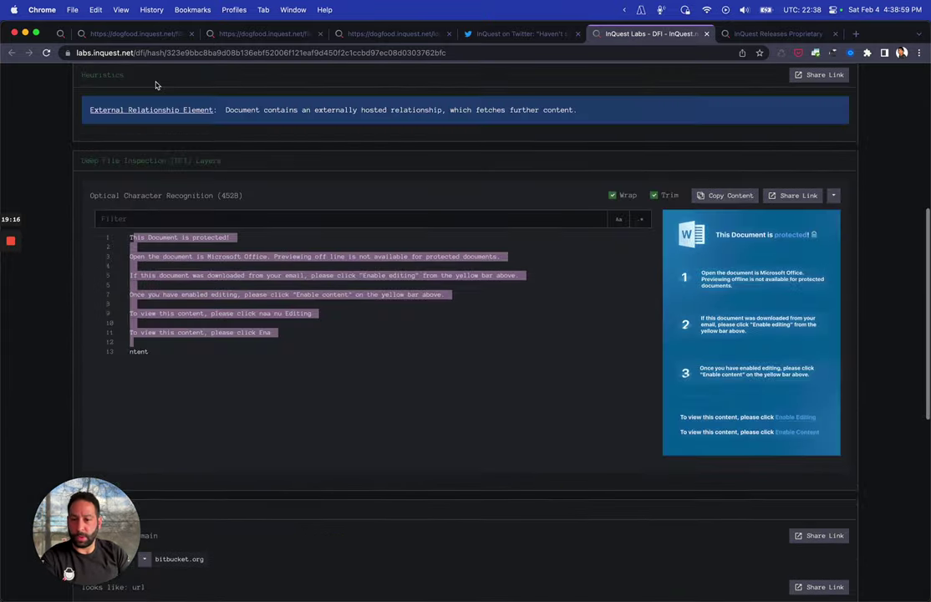
Open the original malicious Office document tweet and select the sample's SHA256 hash
click(502, 34)
scroll(505, 188, up, 6)
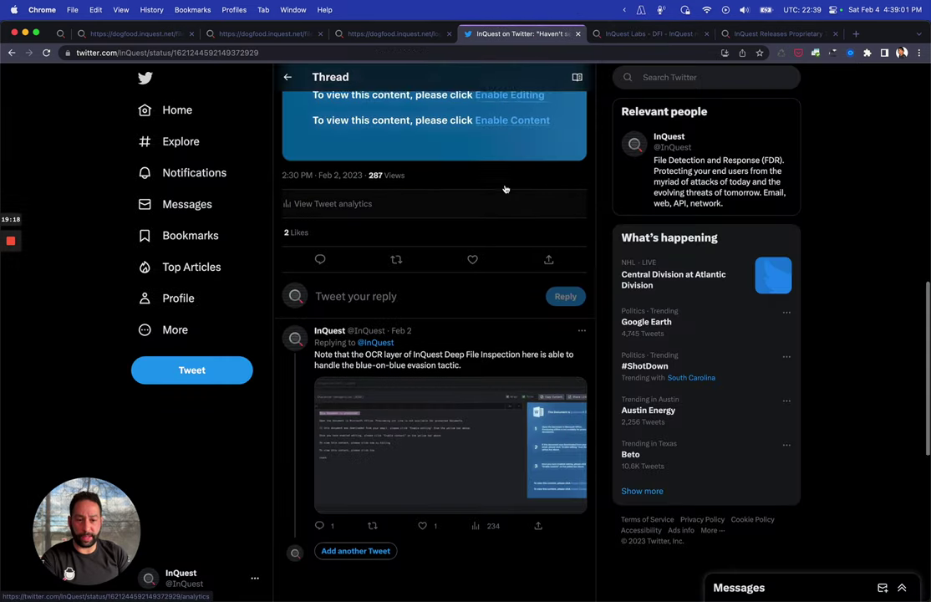
click(505, 189)
click(505, 189)
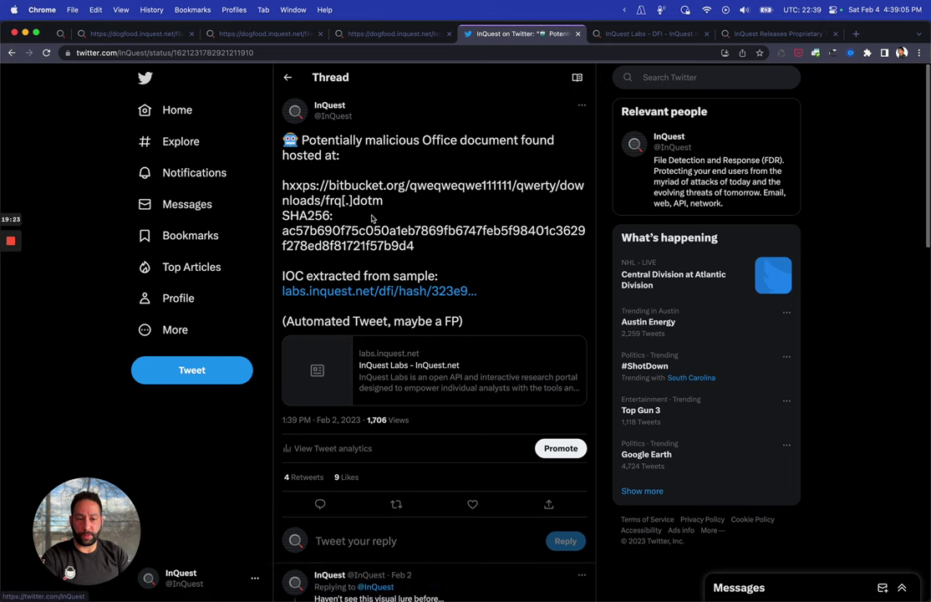
double_click(349, 229)
key(super+c)
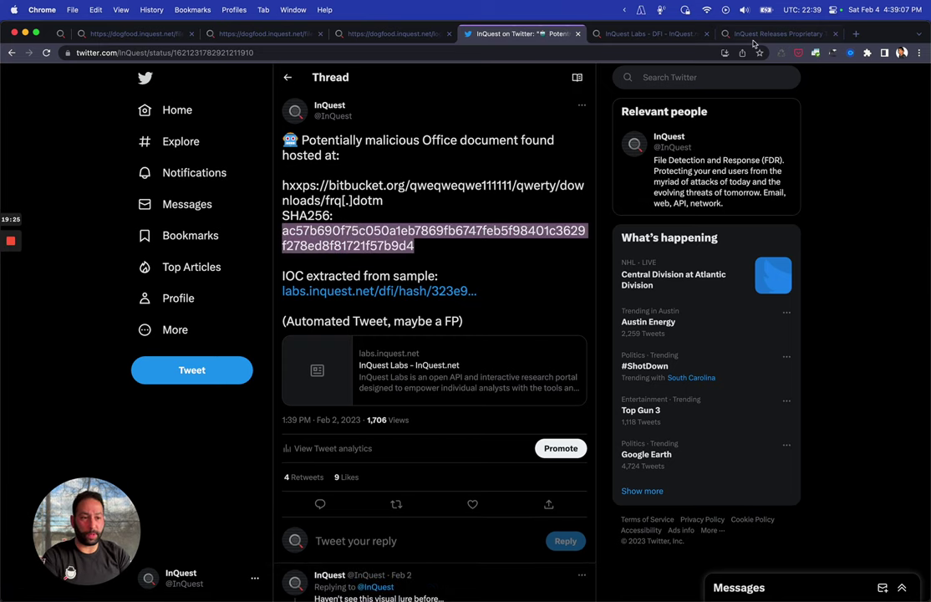
Return to the InQuest Labs DFI report and edit its page address
click(658, 37)
scroll(427, 117, up, 10)
scroll(406, 106, down, 1)
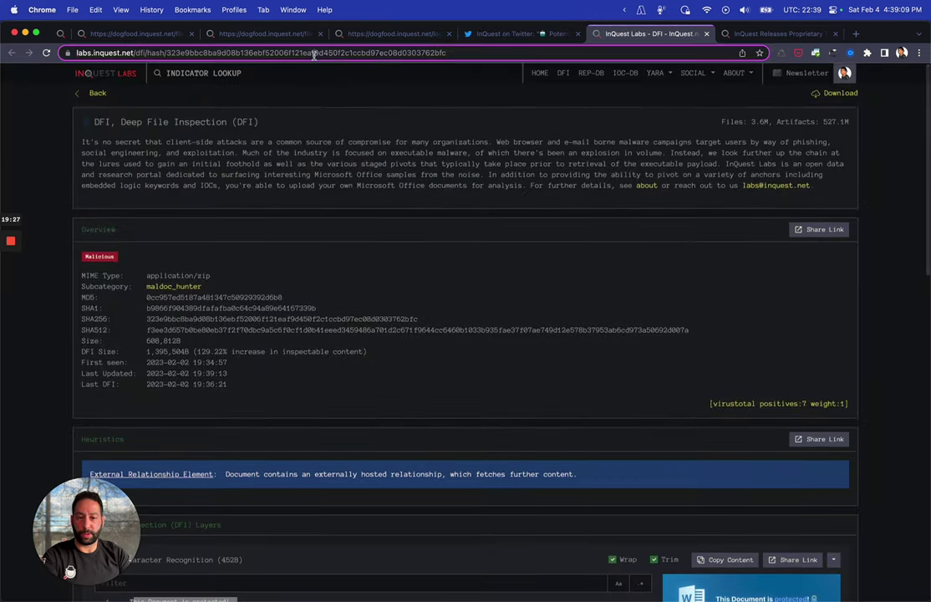
click(315, 53)
Load the InQuest Labs DFI report for the tweet's SHA256 hash
double_click(314, 53)
key(super+v)
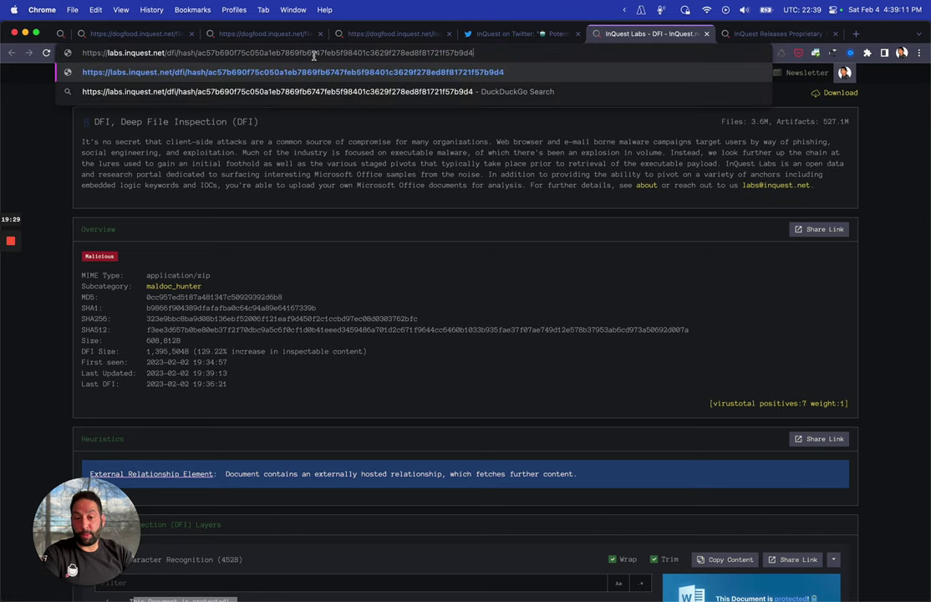
key(Return)
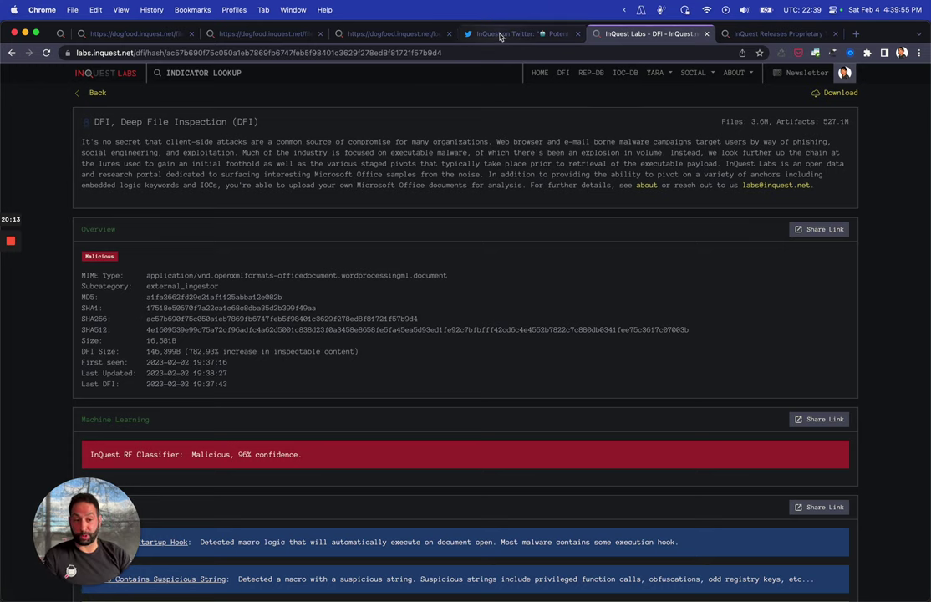
Inspect the macro code near line 62, highlighting the PowerShell download URL and payload file name, then return to 123.exe
scroll(551, 187, down, 5)
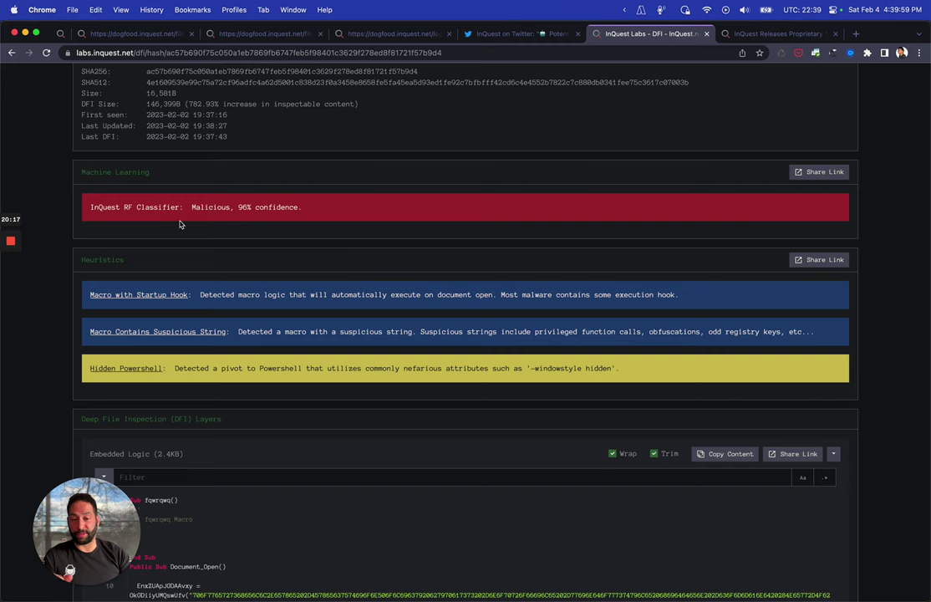
scroll(289, 271, up, 1)
scroll(289, 272, up, 3)
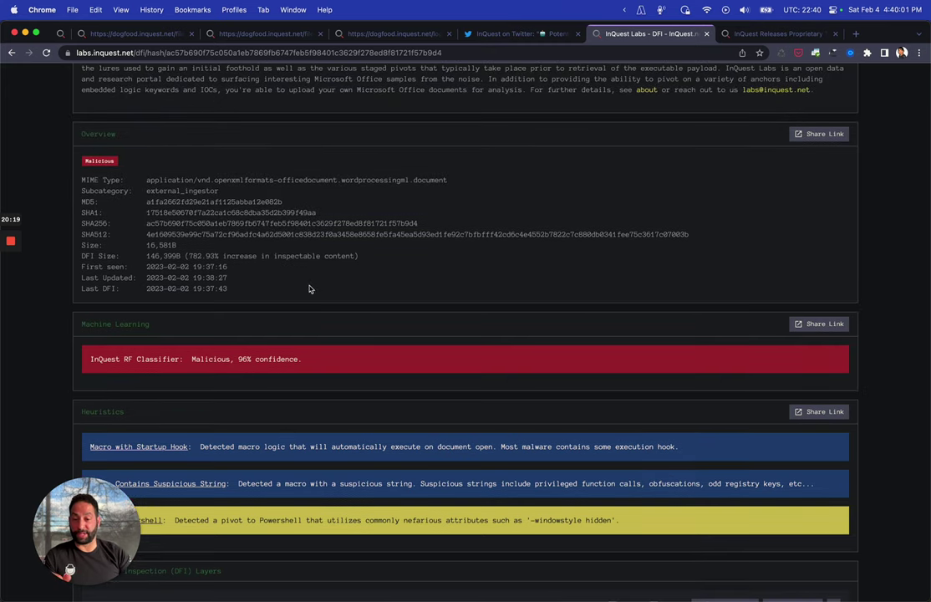
scroll(309, 289, down, 10)
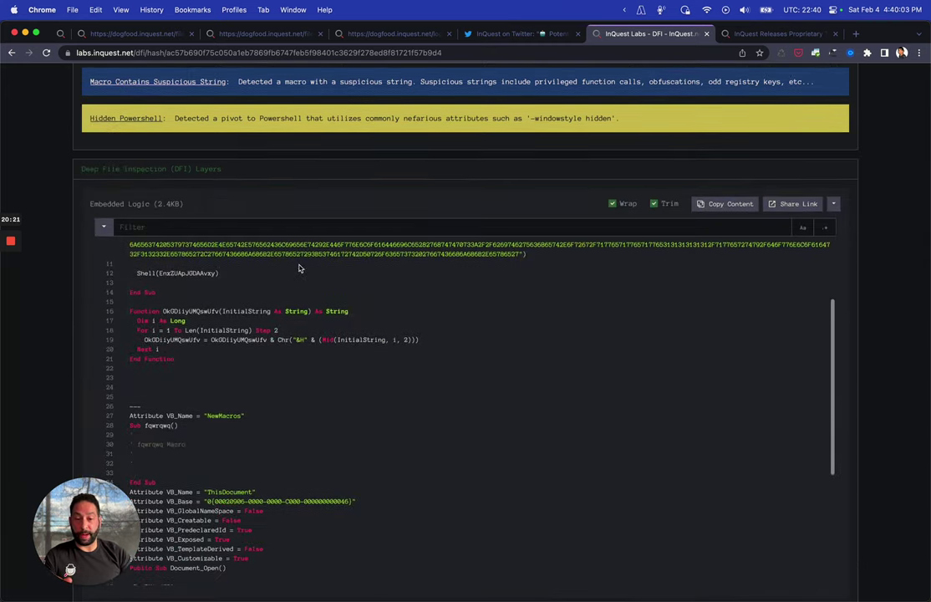
scroll(269, 274, down, 5)
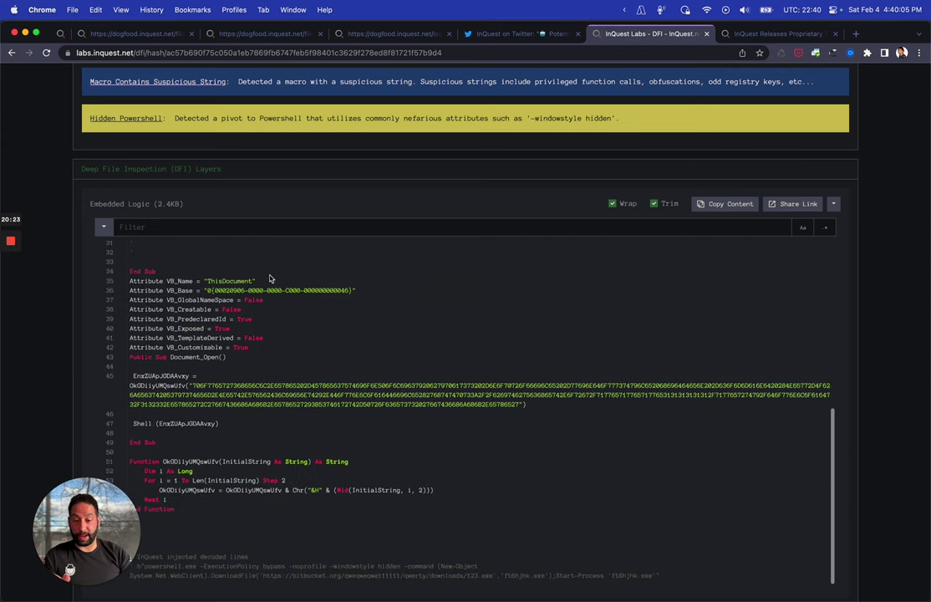
drag(89, 513, 848, 507)
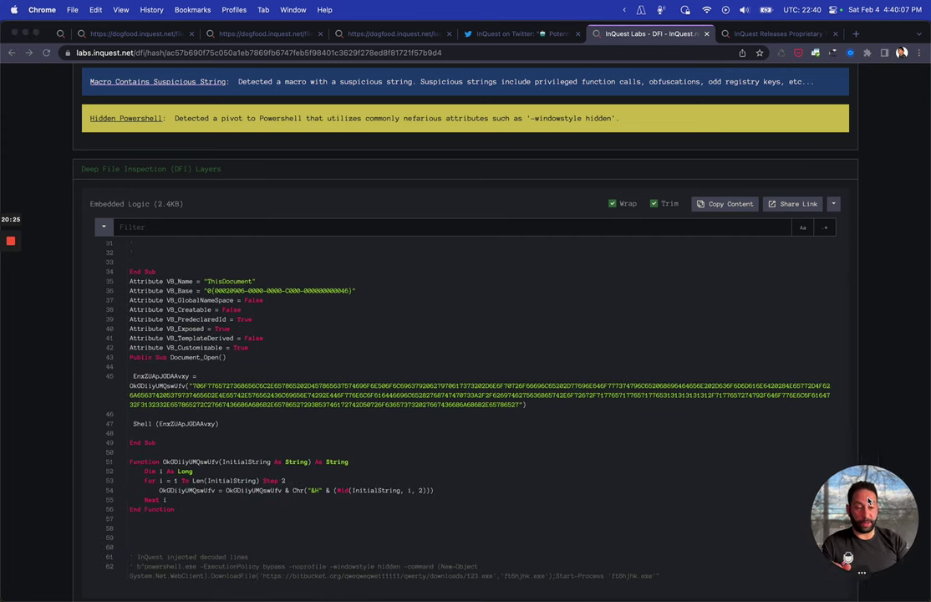
triple_click(264, 572)
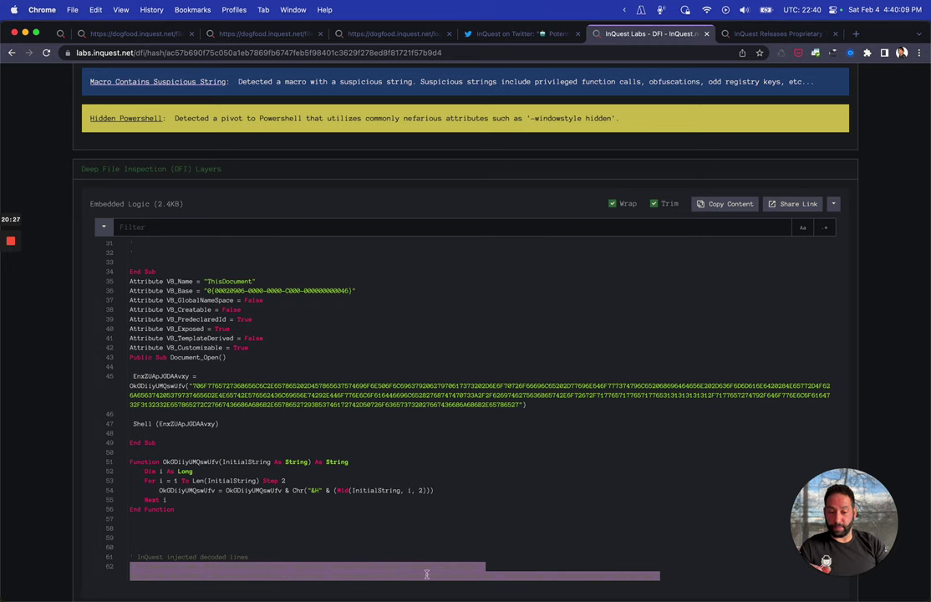
click(427, 575)
drag(539, 576, 468, 576)
click(453, 576)
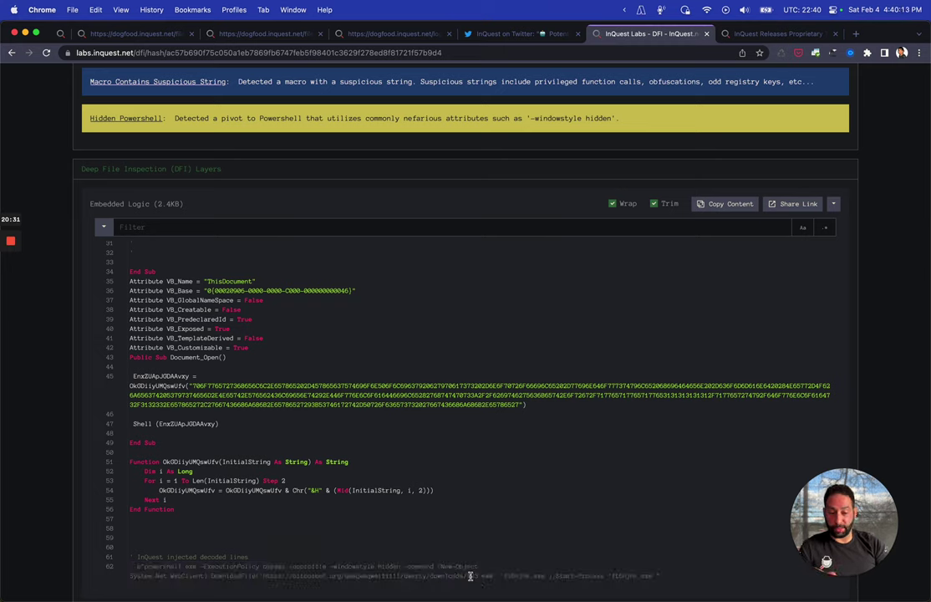
double_click(475, 576)
click(410, 36)
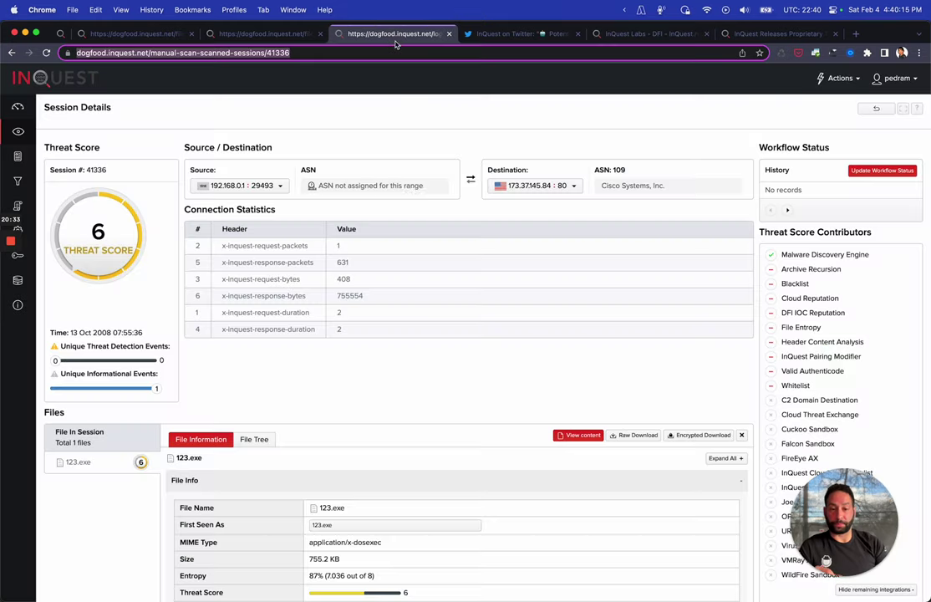
Expand 123.exe's File Events to reveal its Windows Executable File signature, then bring up the FDR Demo Keynote
scroll(430, 320, down, 5)
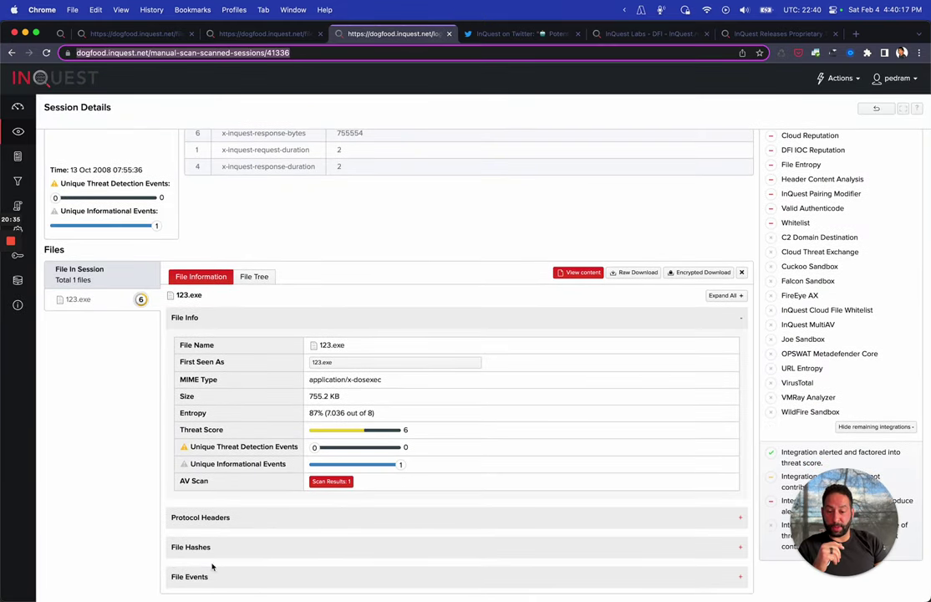
click(186, 577)
scroll(674, 424, up, 4)
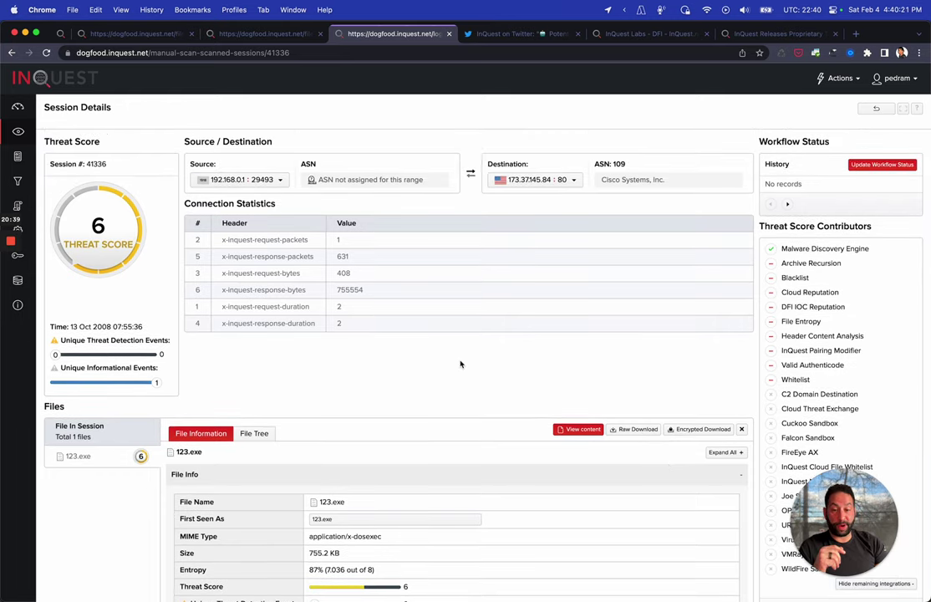
scroll(460, 251, down, 3)
scroll(335, 242, up, 3)
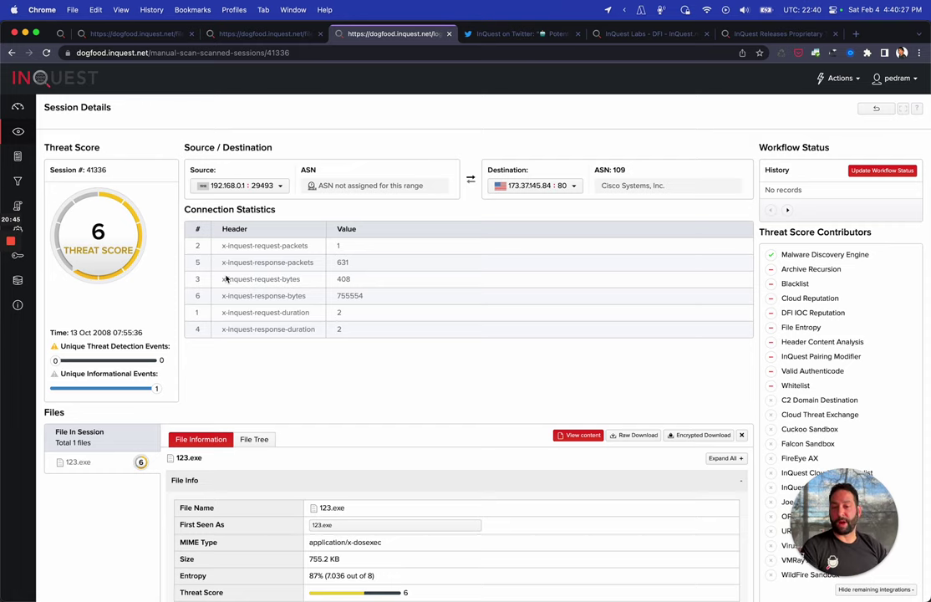
scroll(225, 280, down, 5)
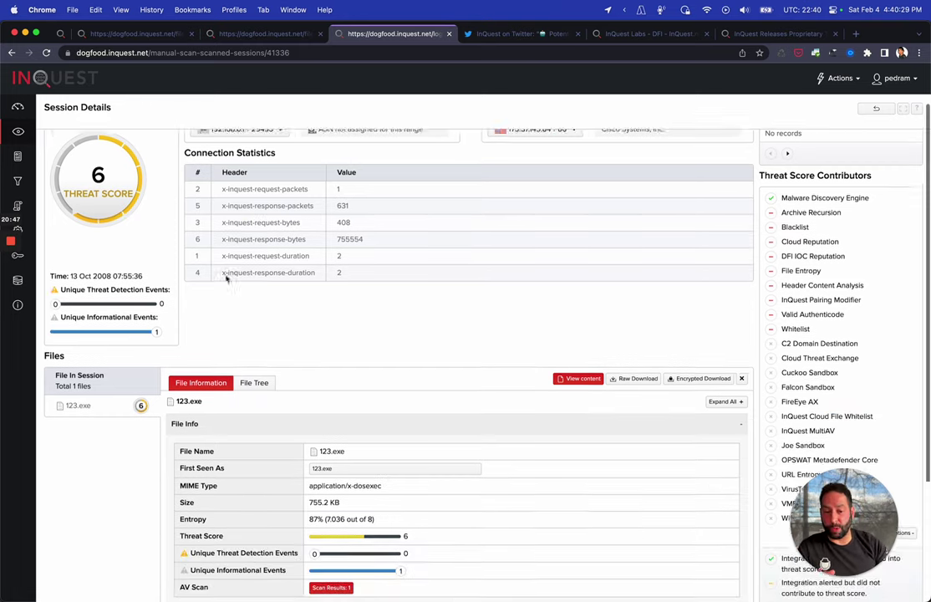
key(super+Tab)
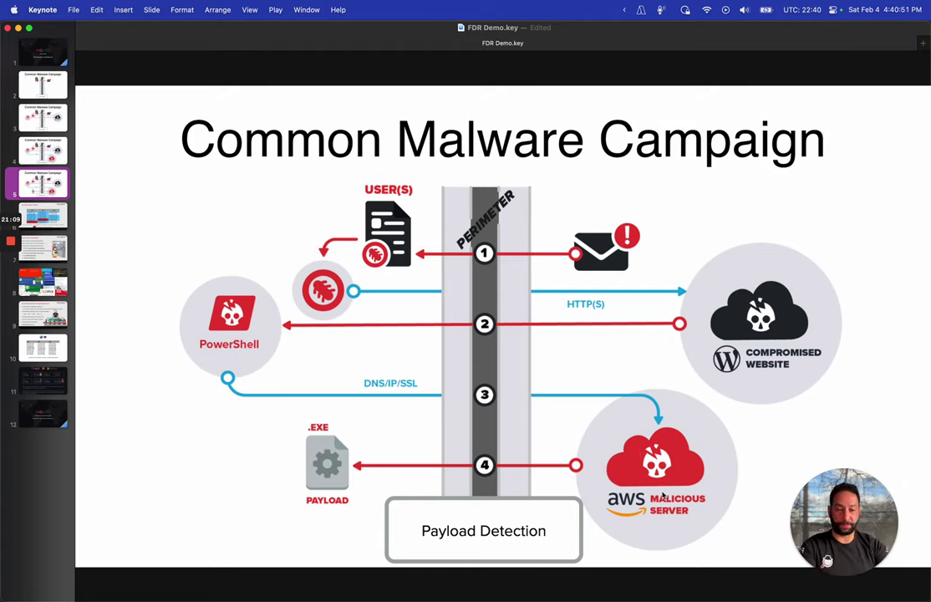
key(super+Tab)
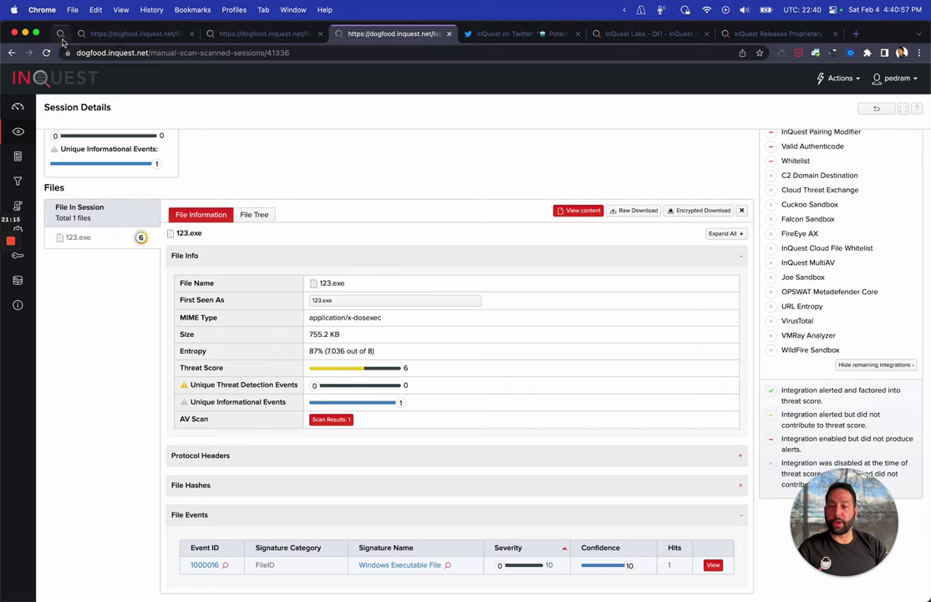
Show the phishing email InQuest flagged as malicious in Superhuman, then return to the demo sign-in page
click(61, 35)
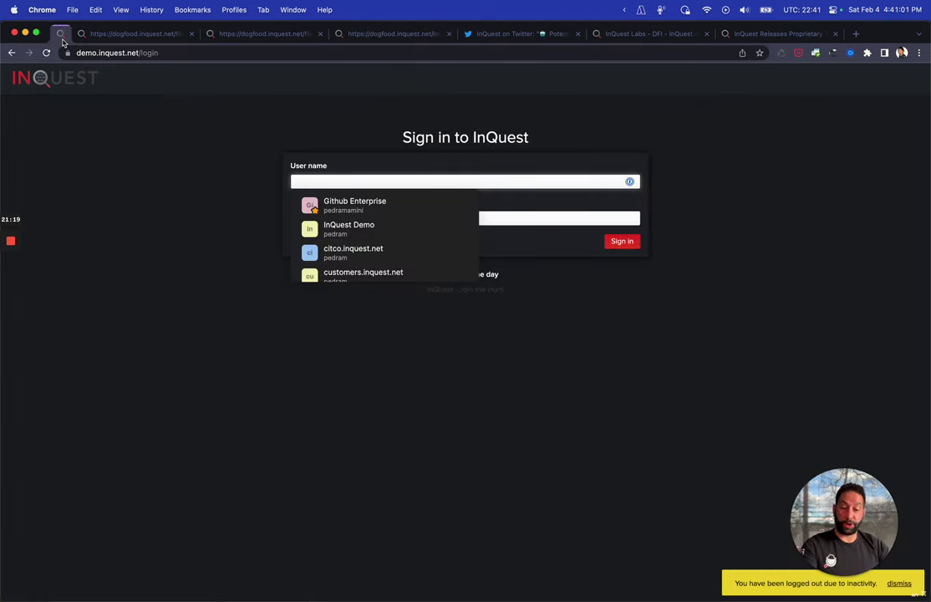
key(super+Tab)
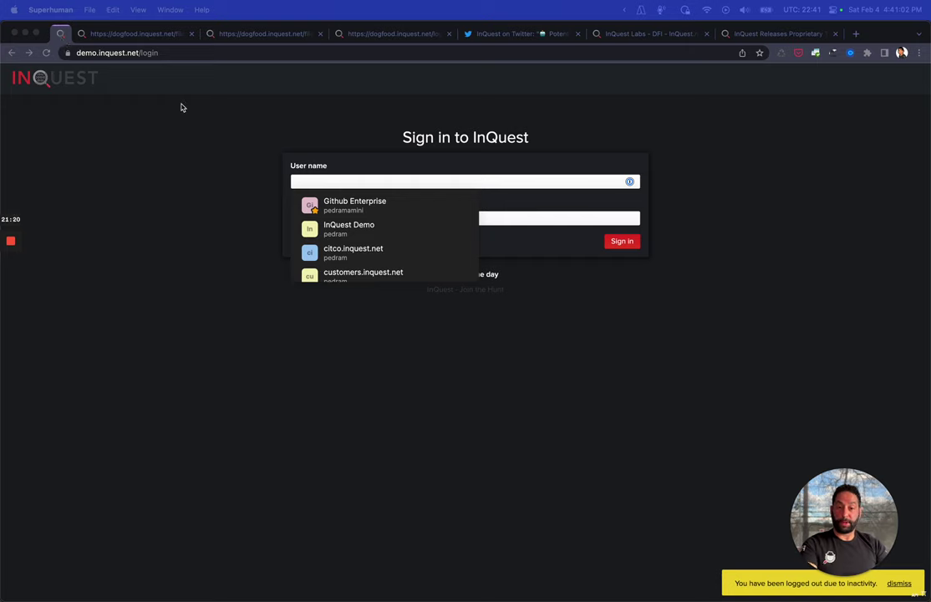
key(super+Tab)
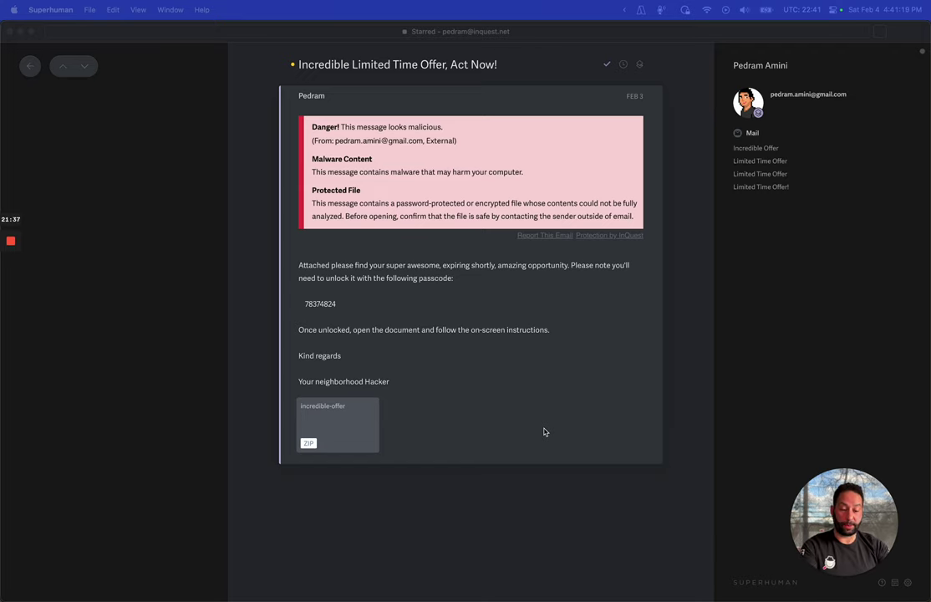
key(super+Tab)
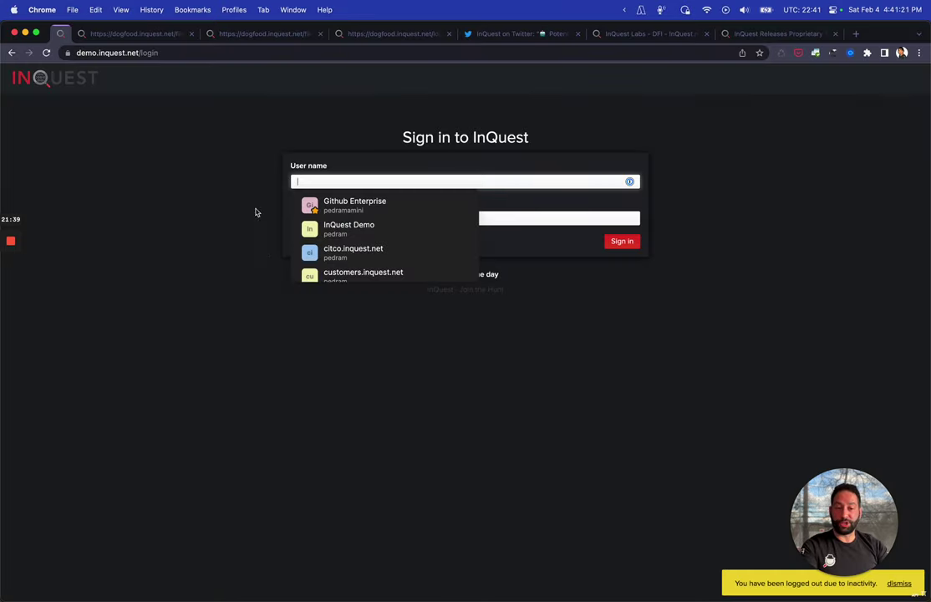
Sign in with the saved InQuest Demo login and open the Dashboard with its threat origins map
click(355, 231)
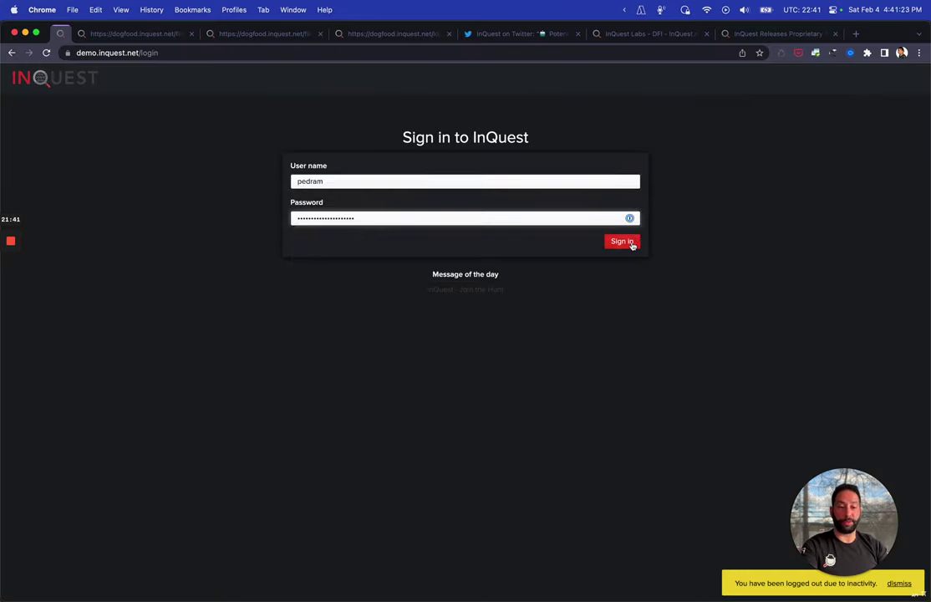
click(631, 244)
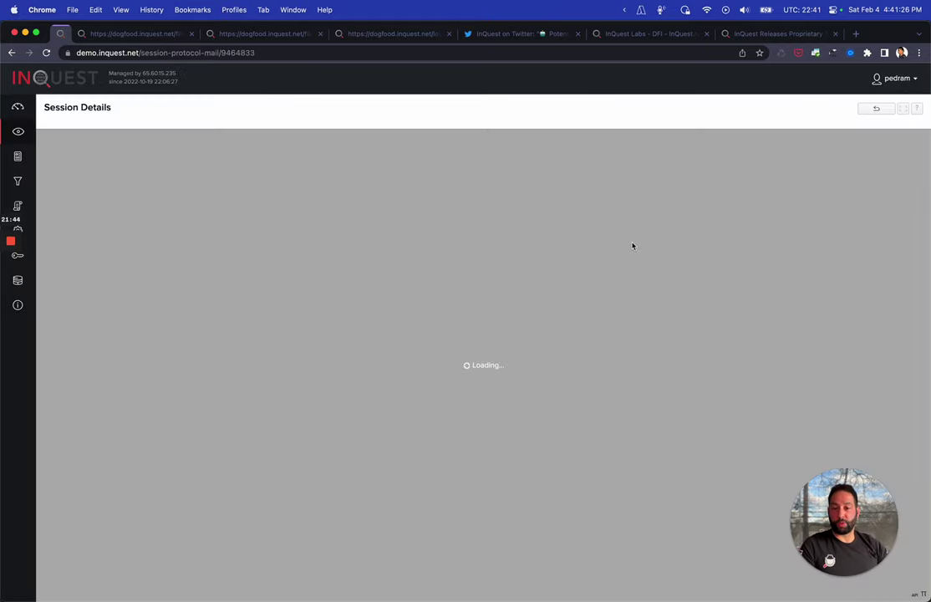
click(19, 108)
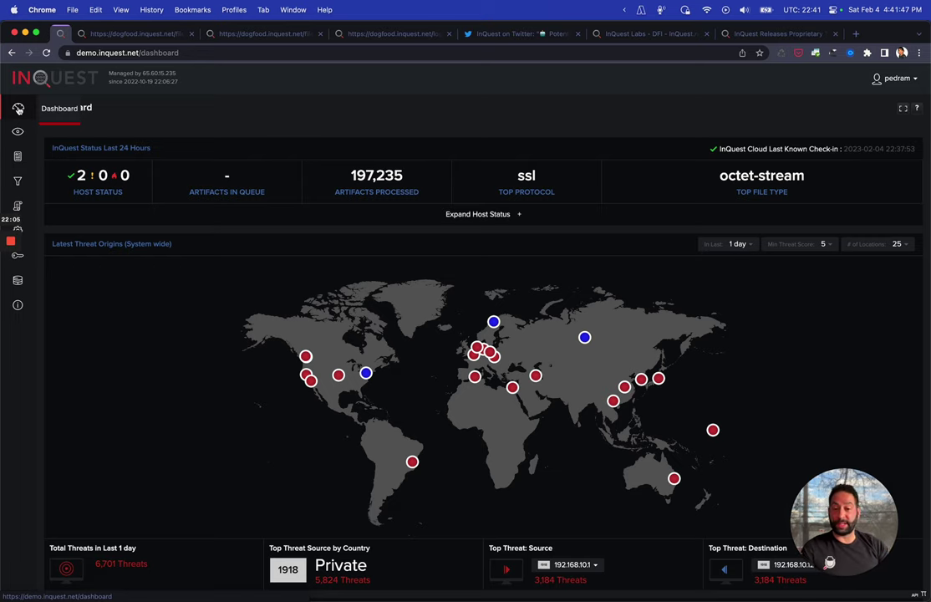
Expand the Dashboard's host status and point out the Joe Sandbox and VMRay Analyzer integrations
click(18, 109)
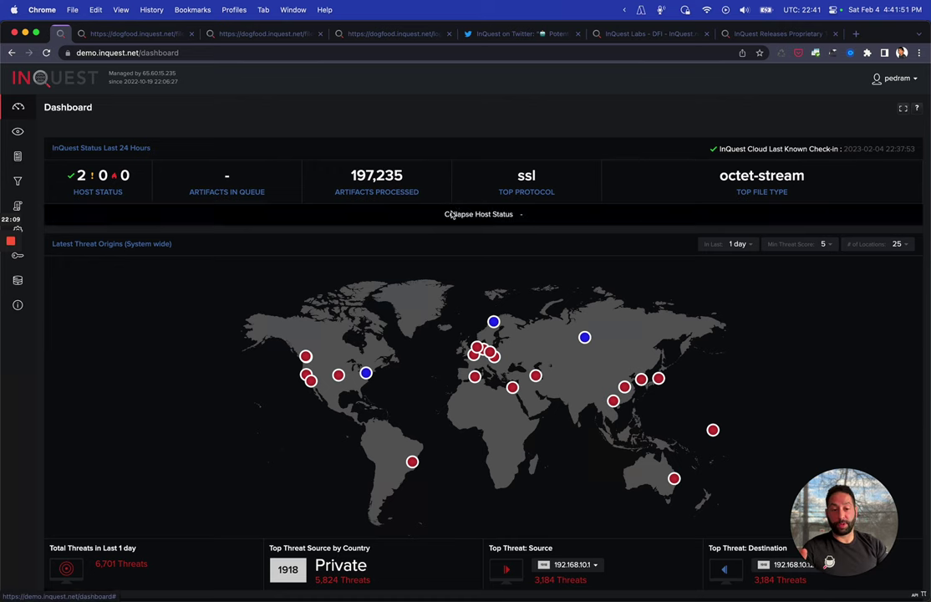
click(456, 214)
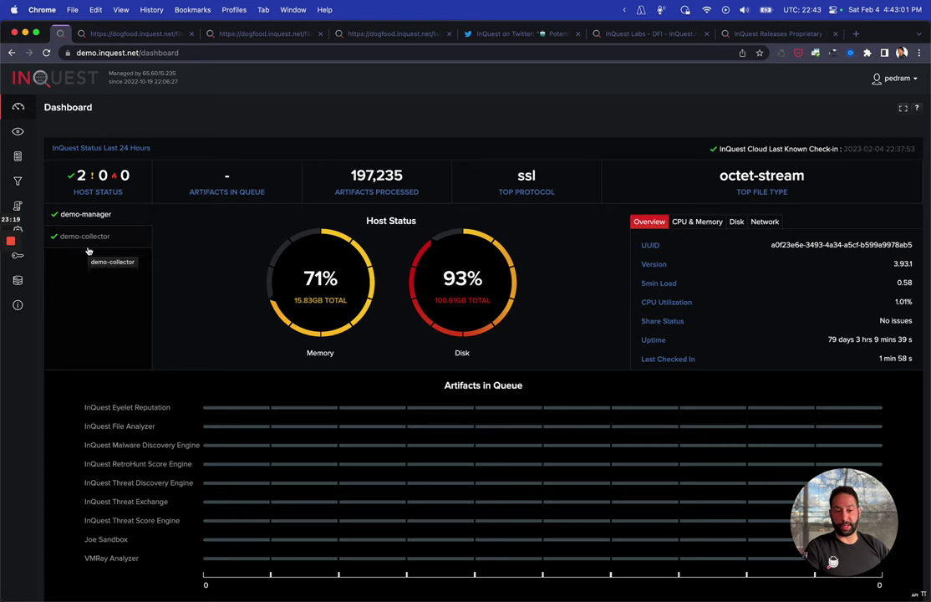
scroll(285, 310, down, 5)
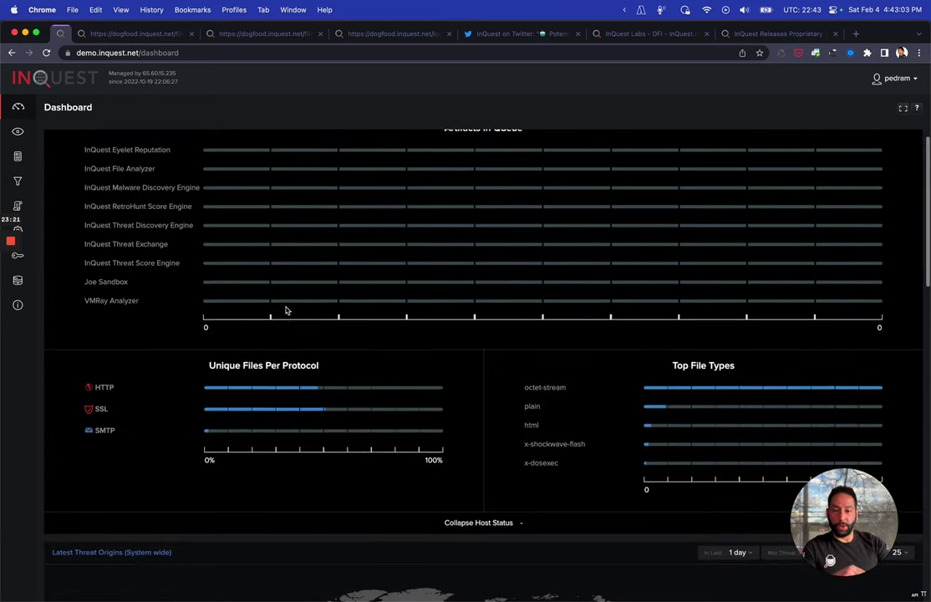
scroll(285, 310, up, 1)
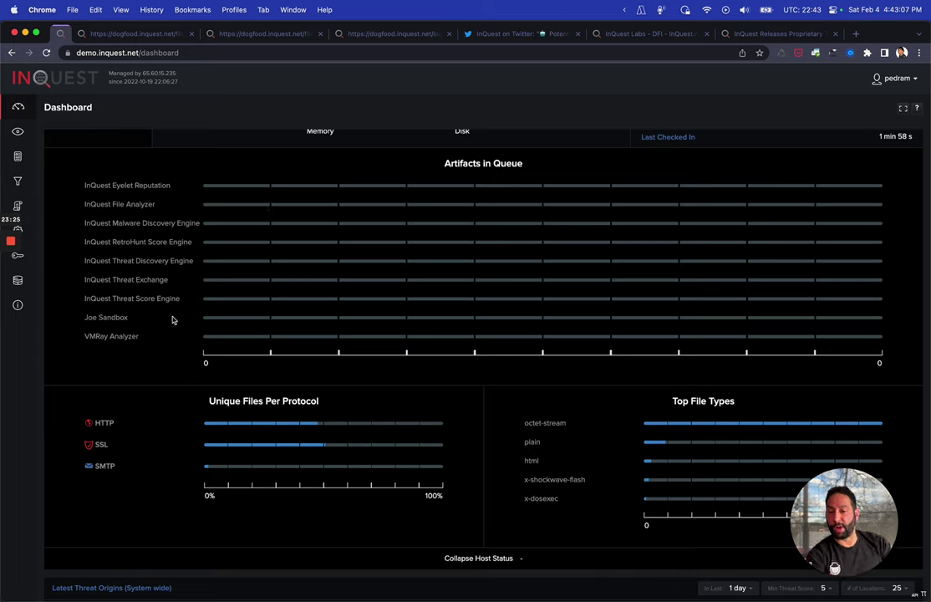
double_click(90, 317)
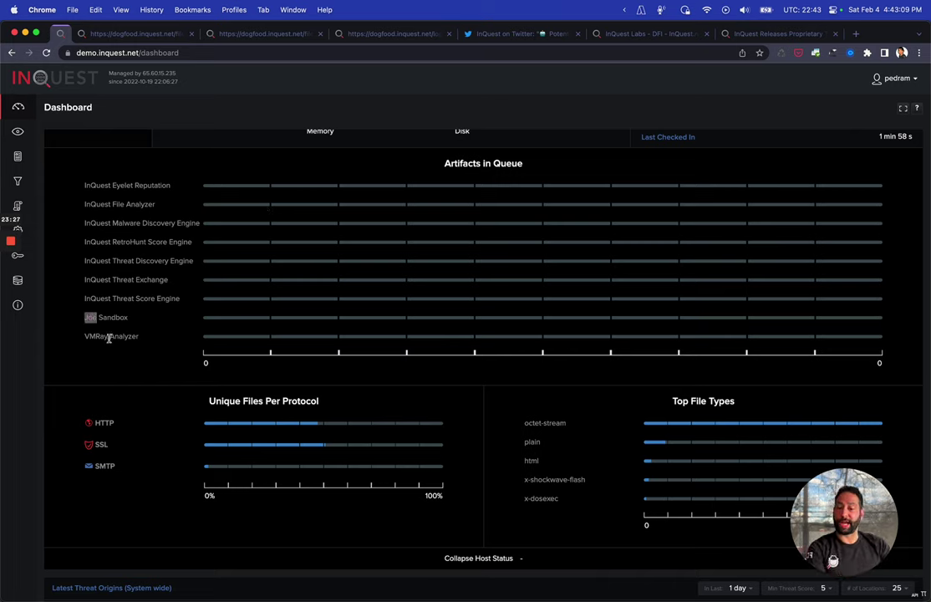
double_click(109, 337)
click(92, 335)
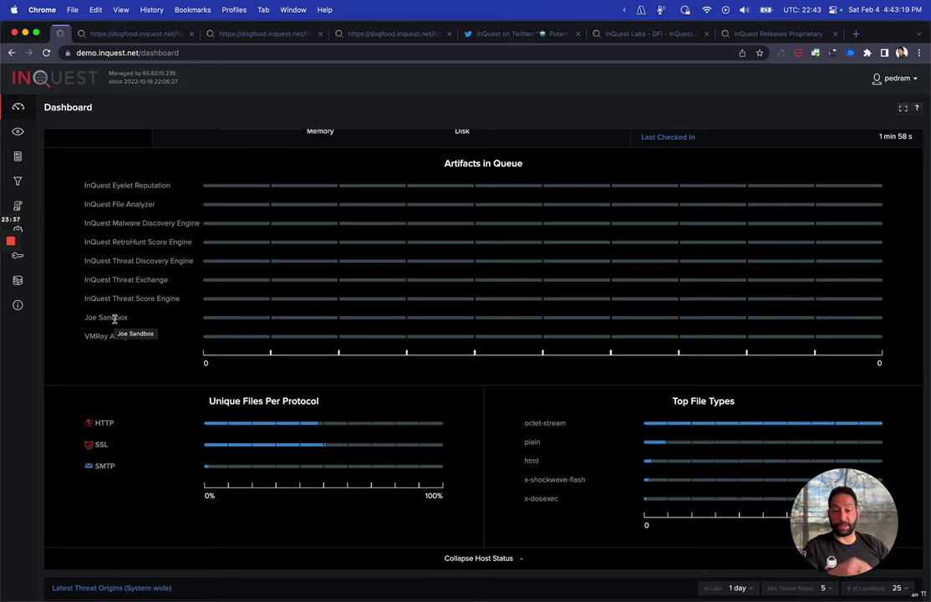
Switch the Event Counts chart from Data-Loss through C²IP to 24-hour C²DNS events
scroll(308, 395, down, 5)
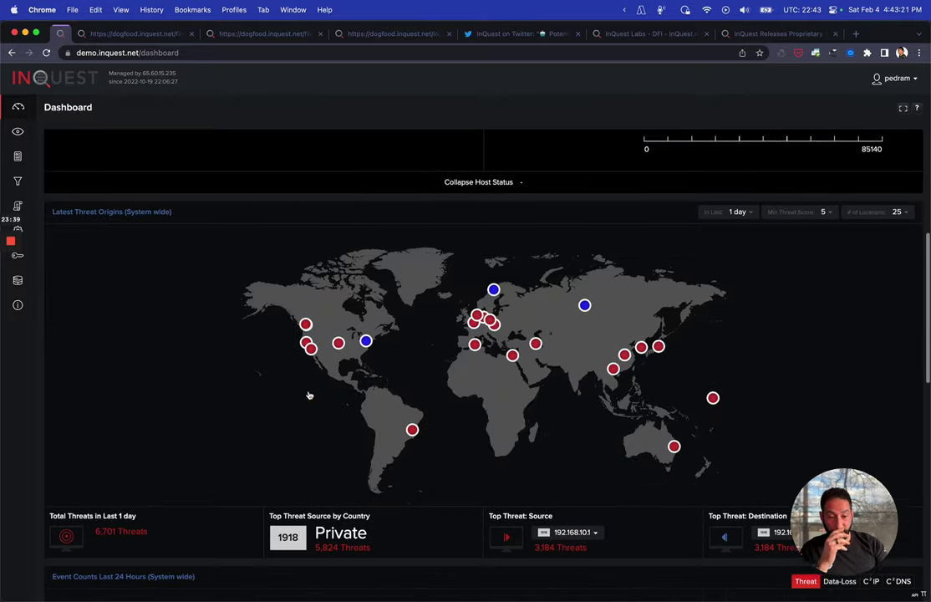
scroll(509, 323, down, 2)
scroll(509, 323, up, 2)
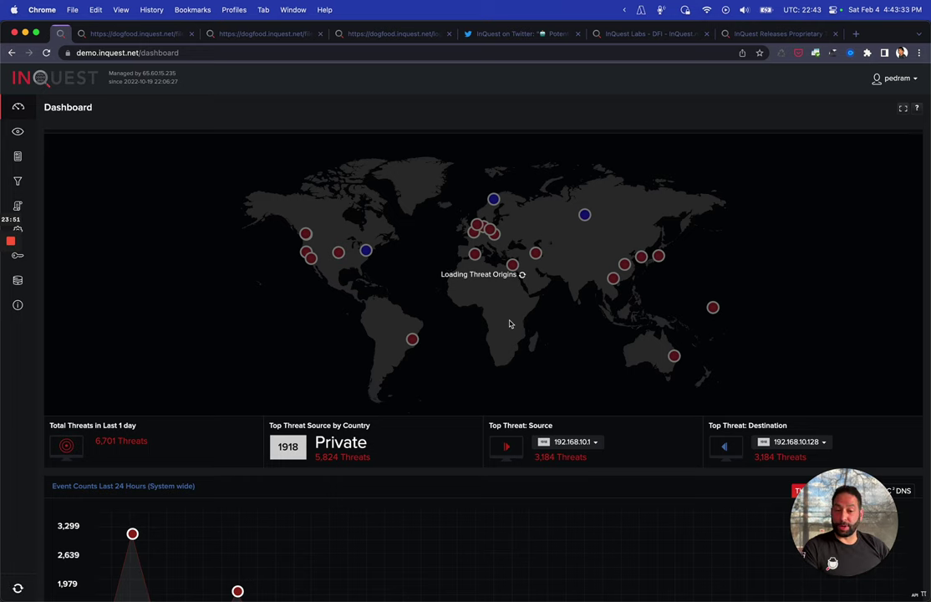
scroll(510, 324, down, 5)
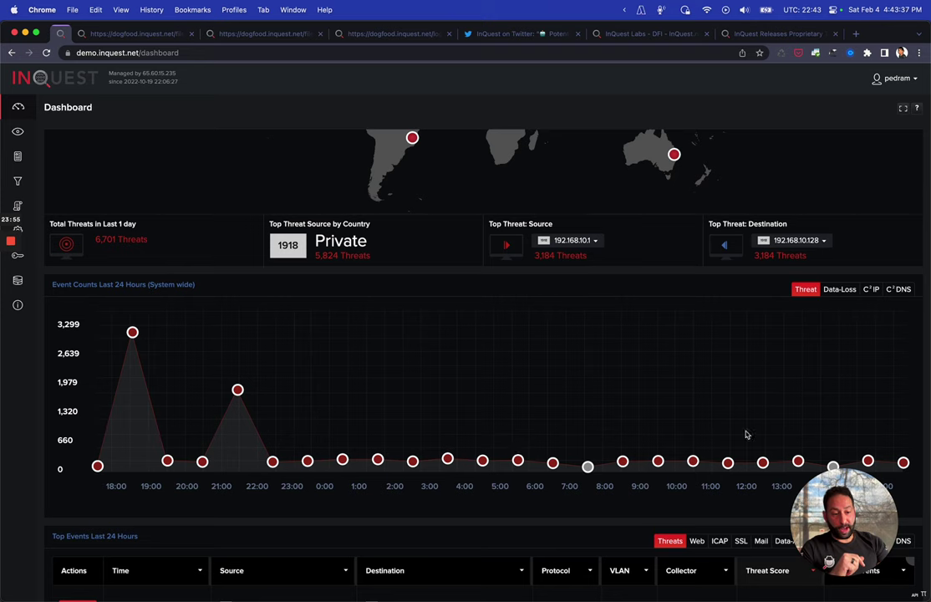
scroll(744, 435, down, 1)
click(840, 251)
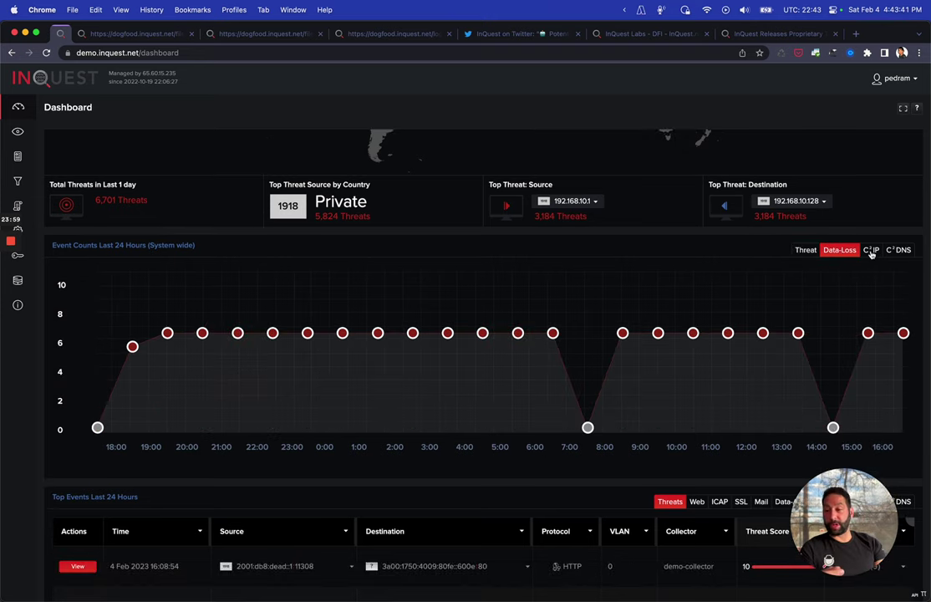
click(871, 251)
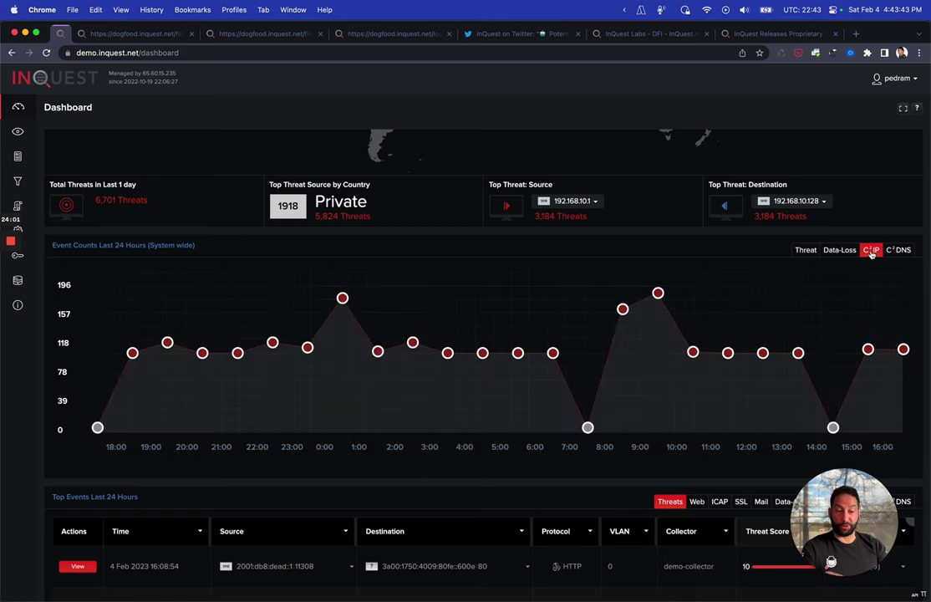
click(900, 250)
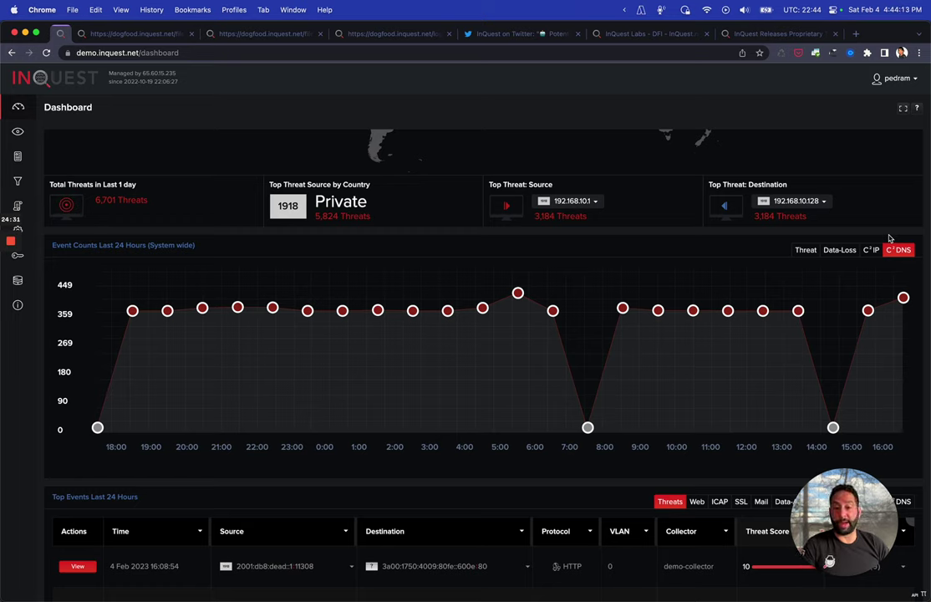
Open the threat intelligence feeds press release and highlight the July 19th advisory date
click(773, 33)
scroll(743, 200, down, 2)
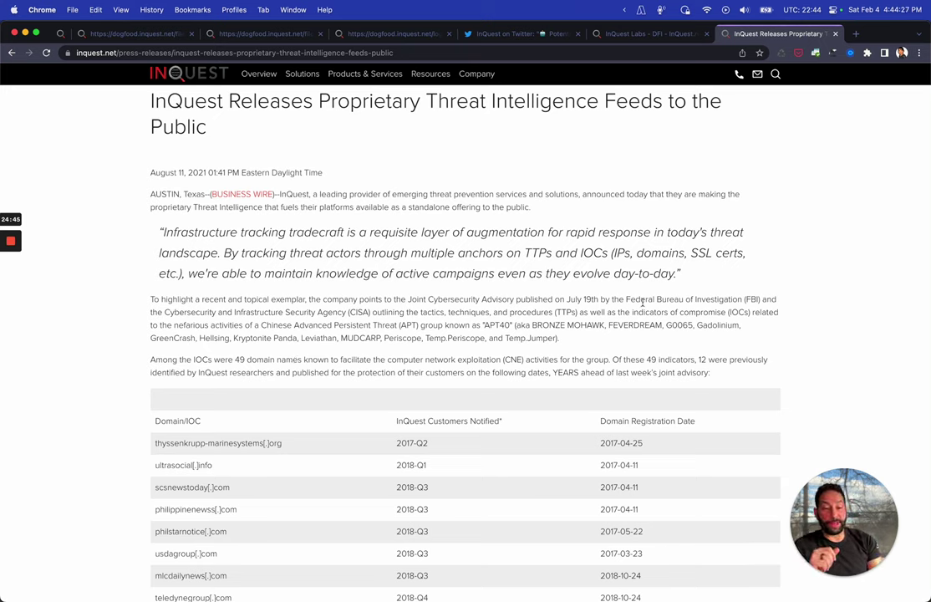
drag(599, 299, 566, 300)
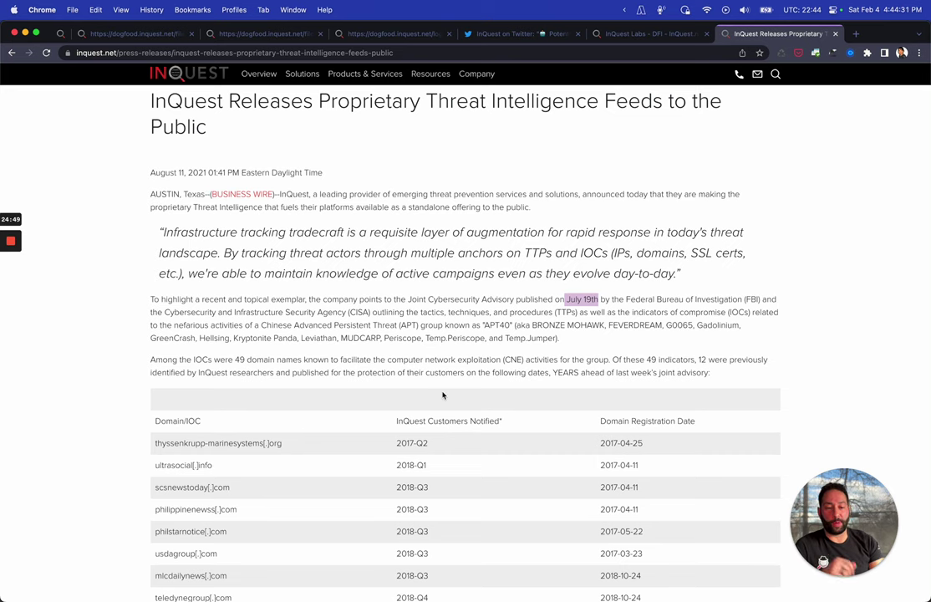
scroll(418, 368, down, 1)
scroll(443, 395, down, 4)
scroll(443, 395, down, 1)
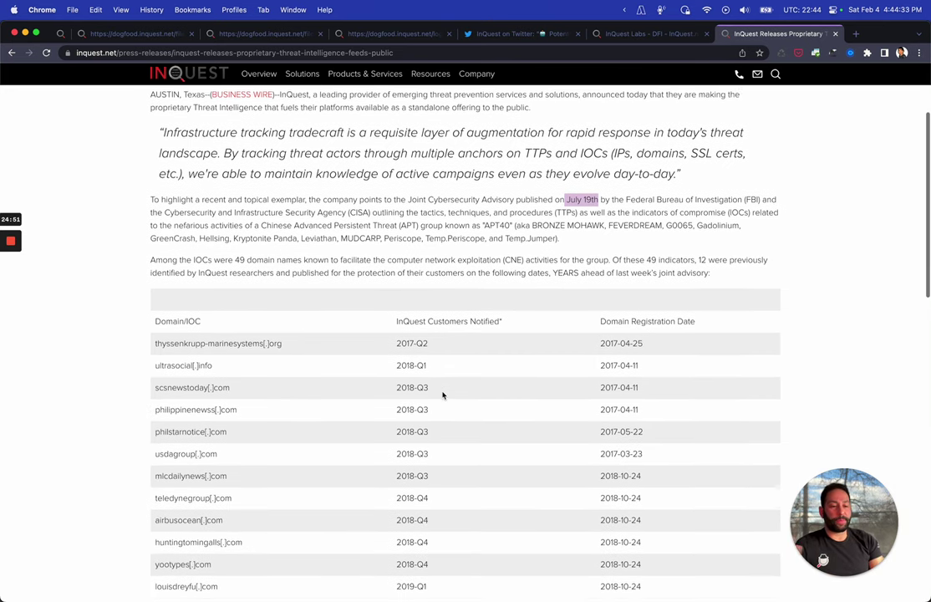
Highlight the 49 indicators and the 2017-Q2 notification date in the APT40 IOC table, then return to the dashboard
double_click(650, 257)
scroll(657, 258, down, 2)
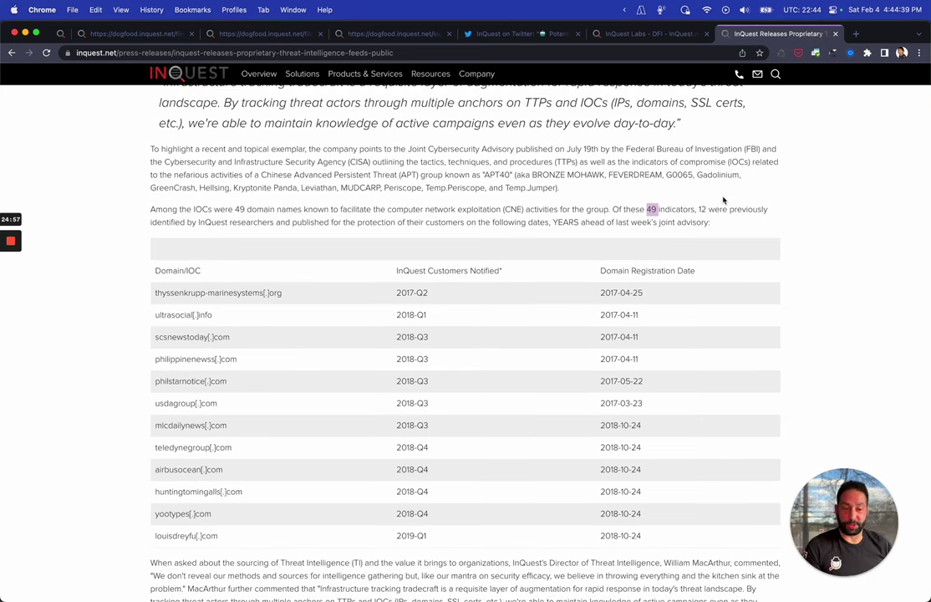
scroll(725, 201, down, 3)
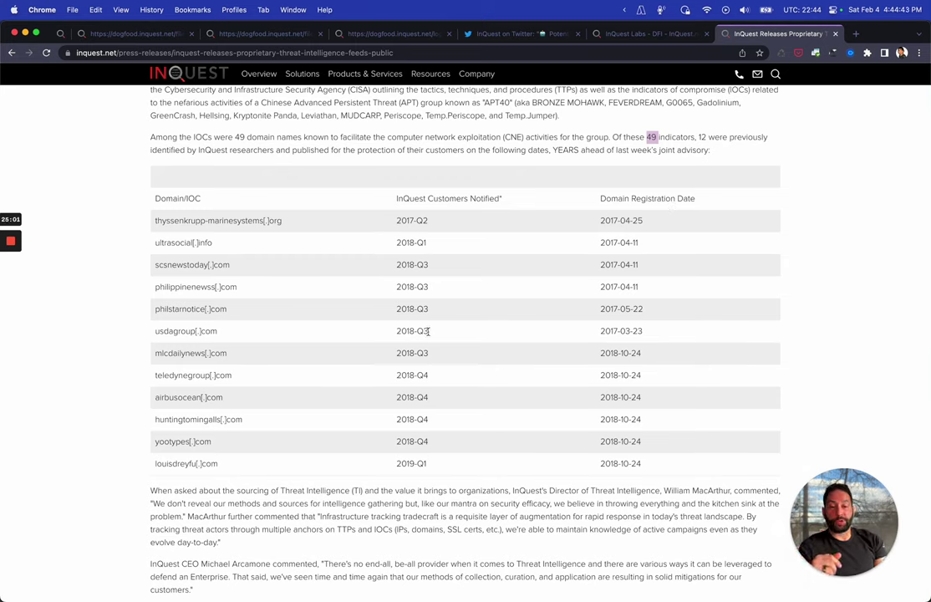
drag(396, 220, 438, 226)
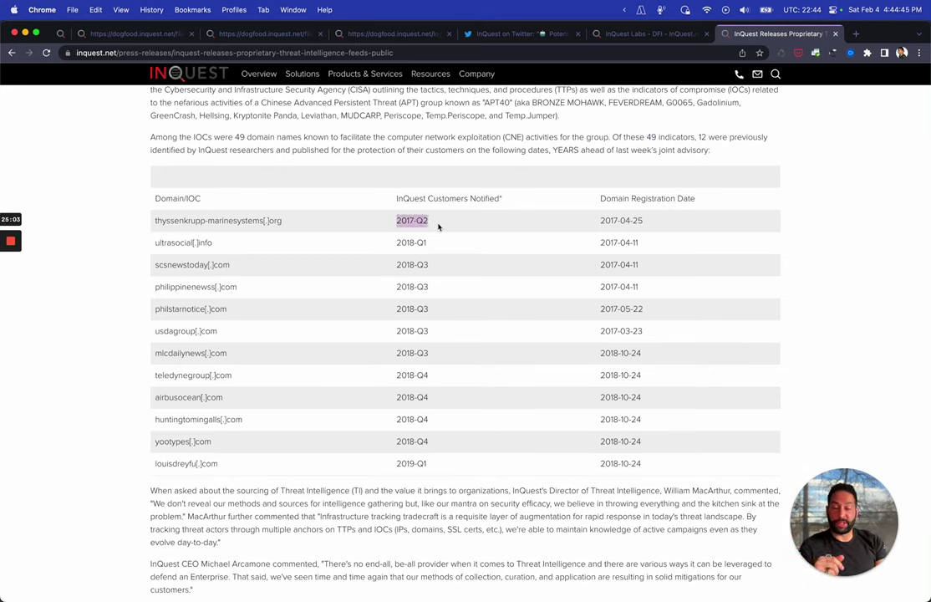
click(597, 223)
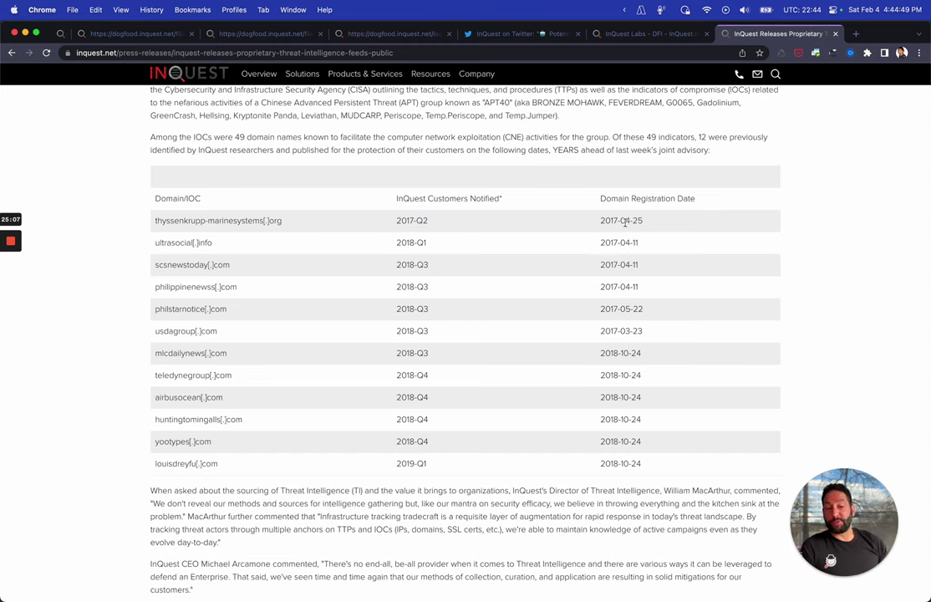
scroll(624, 222, up, 5)
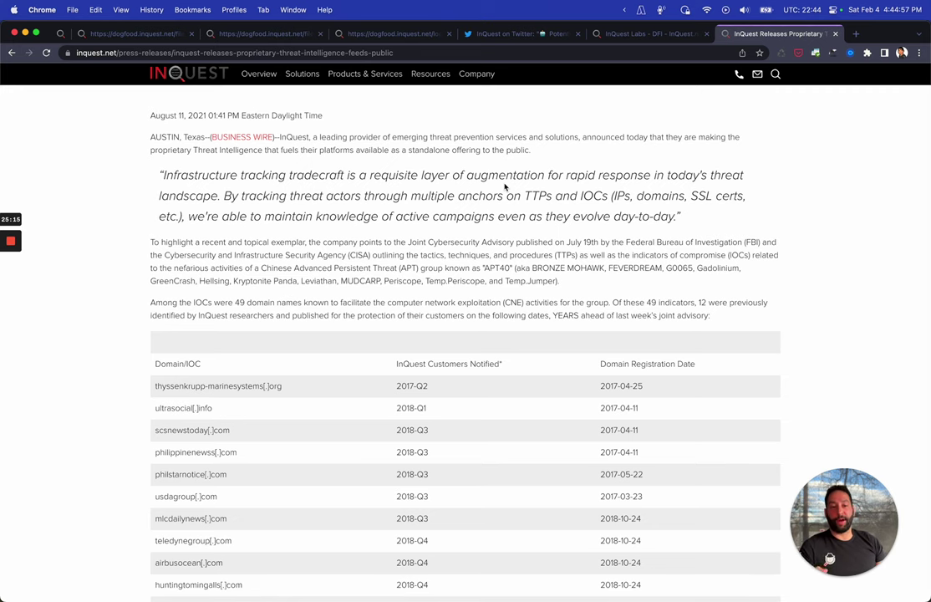
scroll(505, 187, down, 6)
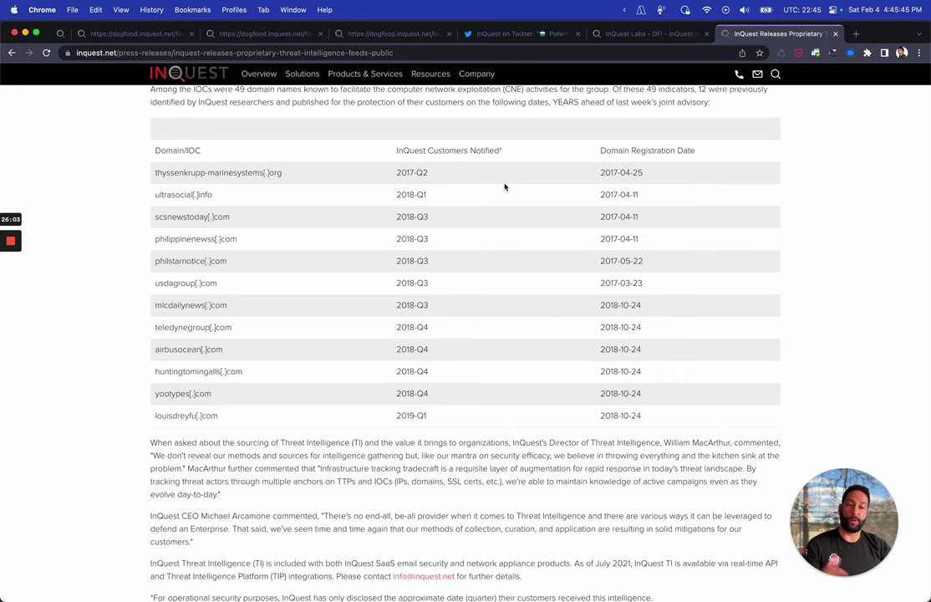
scroll(505, 186, up, 2)
drag(699, 146, 730, 146)
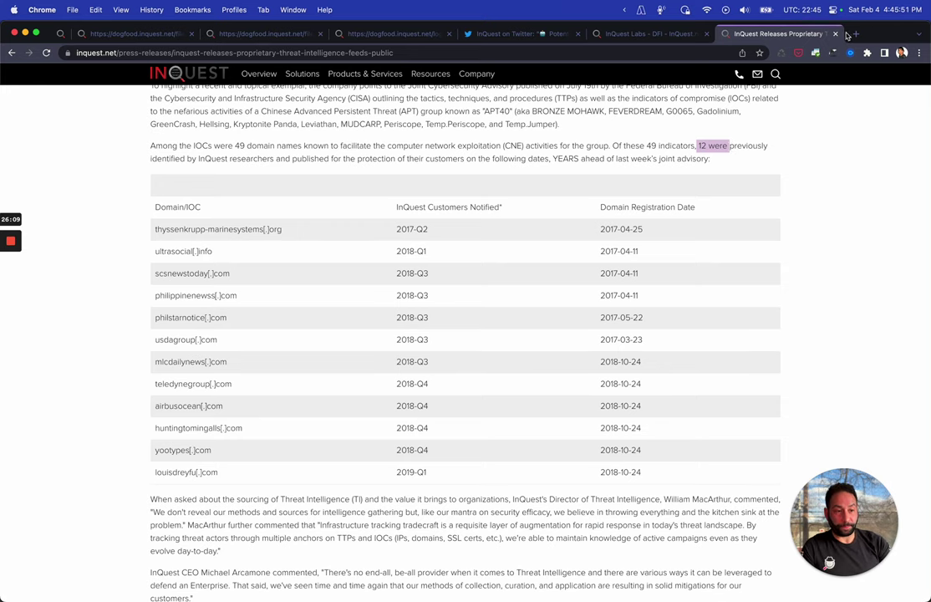
key(super+1)
Under Top Events Last 24 Hours, list the web events, then the mail events
scroll(434, 146, down, 5)
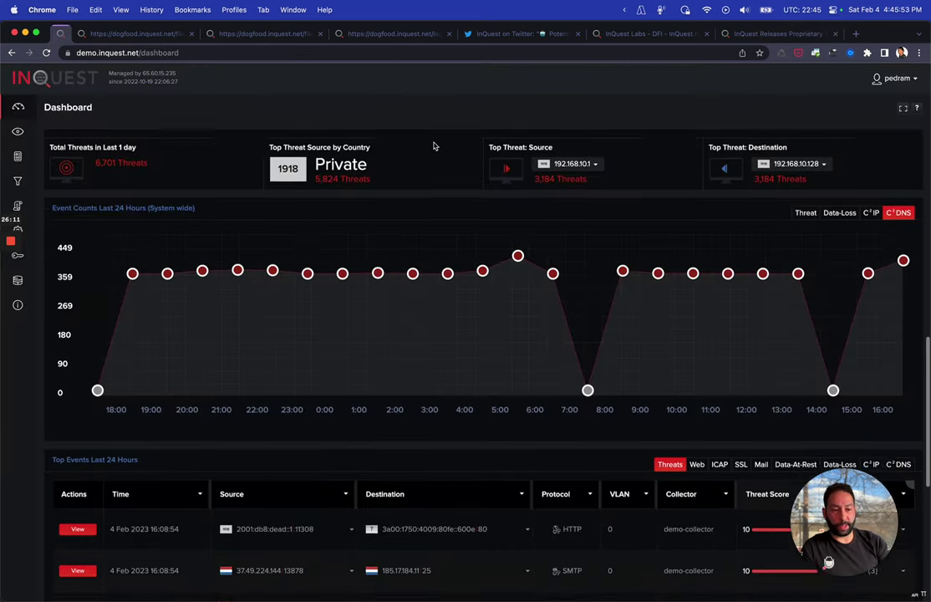
scroll(434, 146, down, 2)
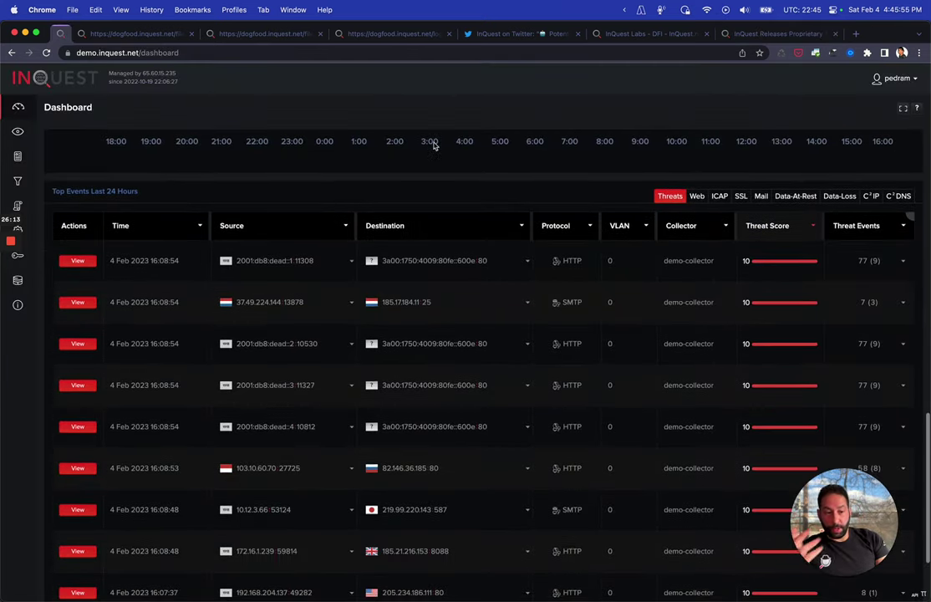
scroll(434, 147, up, 4)
scroll(434, 147, down, 2)
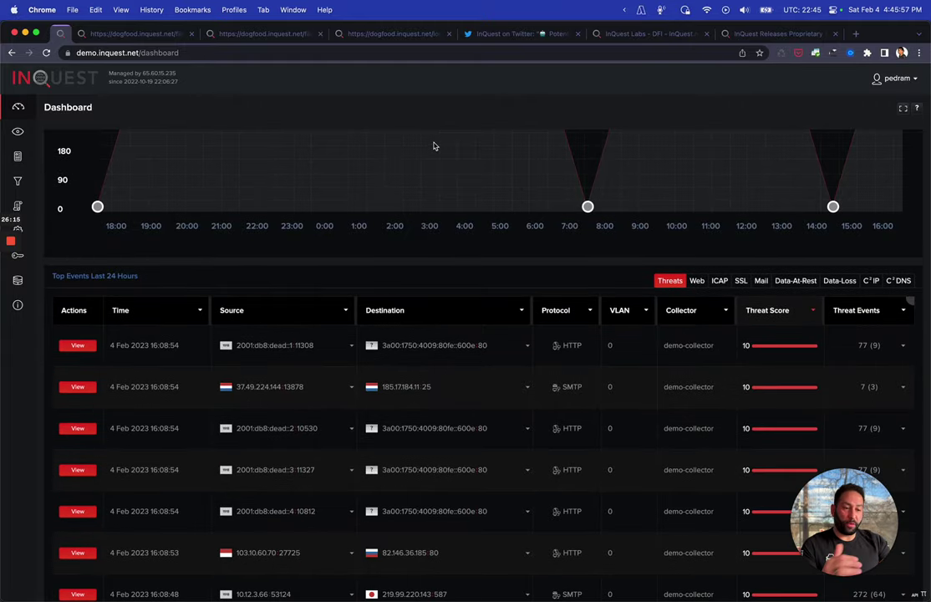
scroll(434, 146, down, 1)
scroll(434, 146, down, 1)
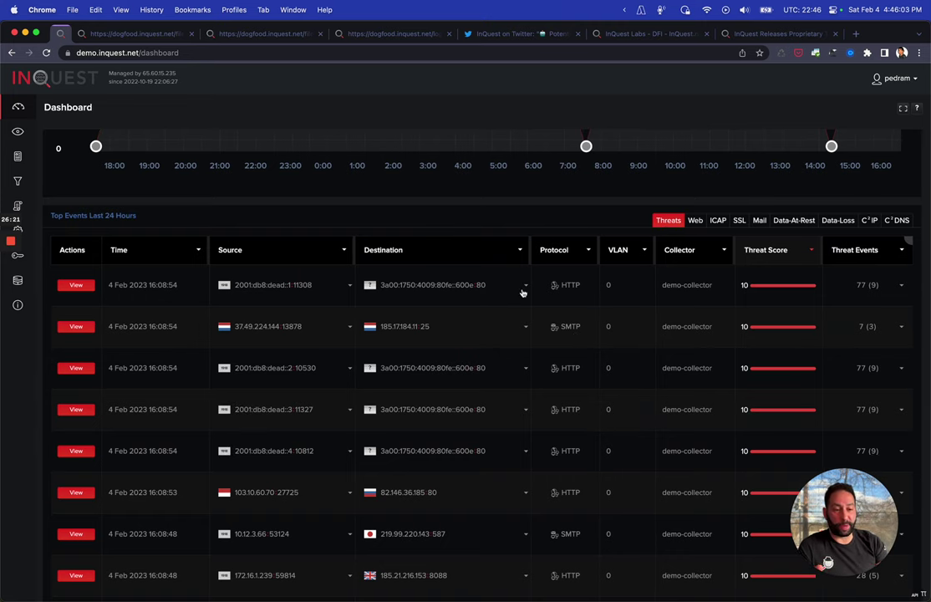
click(696, 222)
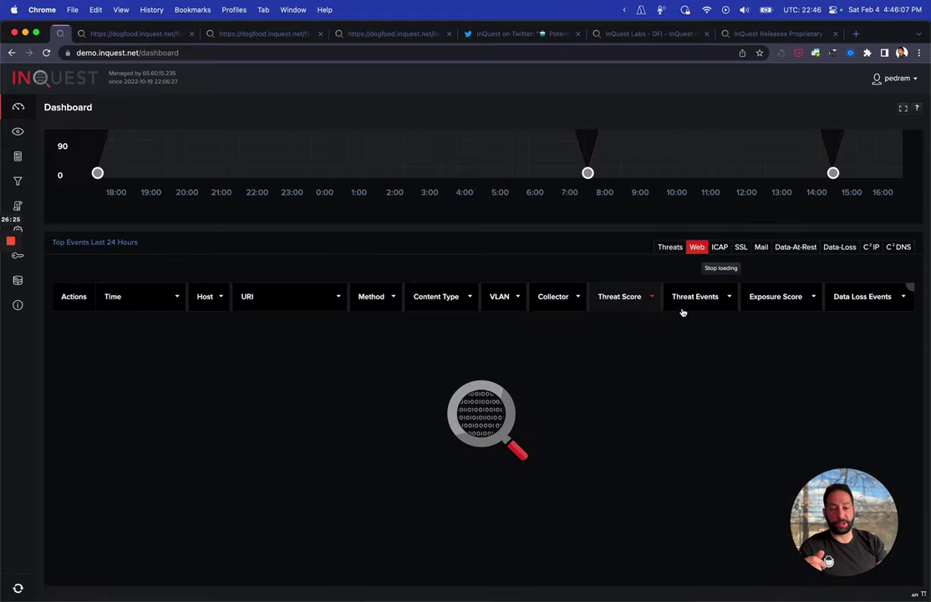
scroll(714, 287, right, 3)
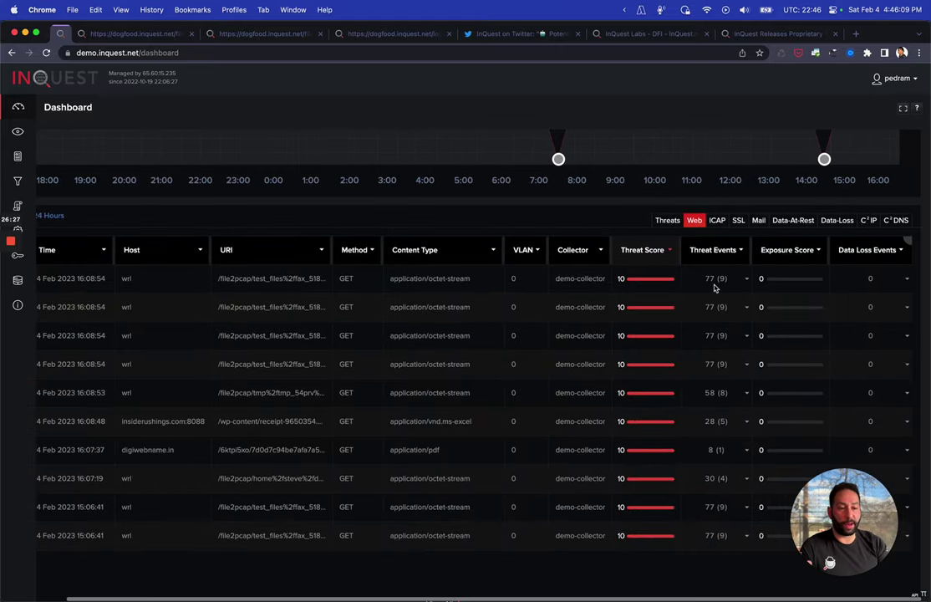
click(762, 221)
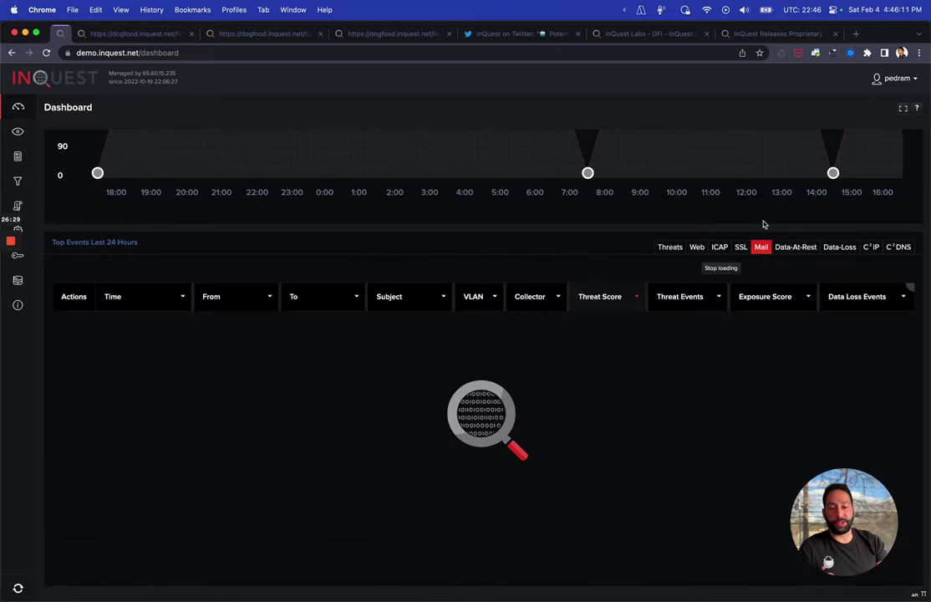
Review top SSL events with JA3 fingerprints and C²IP connection events, then open Analysis > Sessions
click(741, 221)
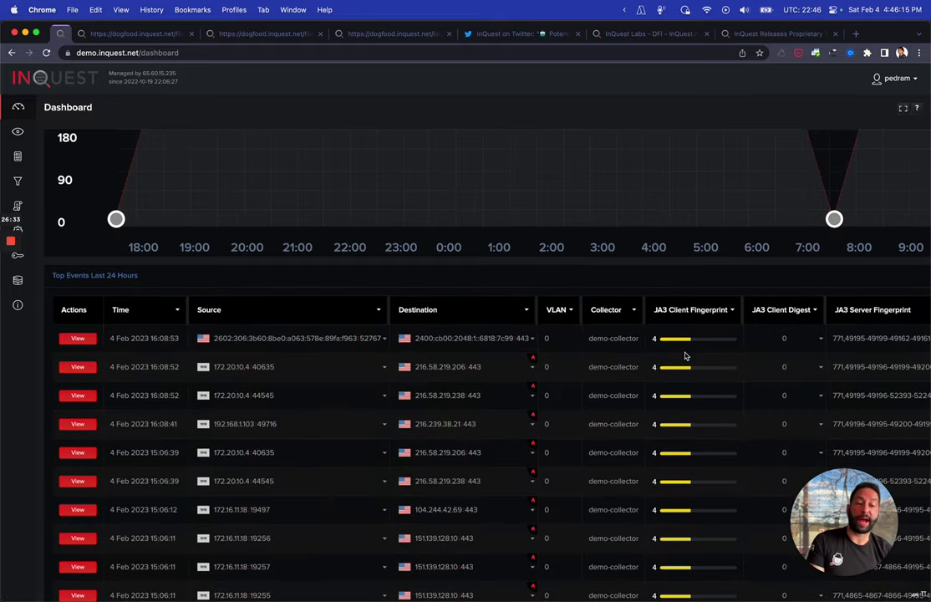
scroll(684, 356, right, 5)
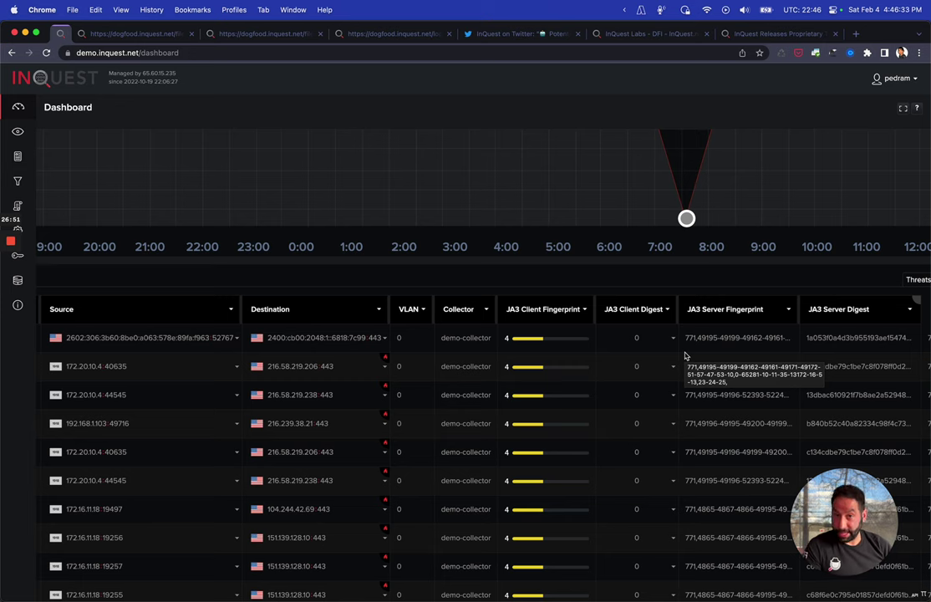
scroll(669, 309, right, 5)
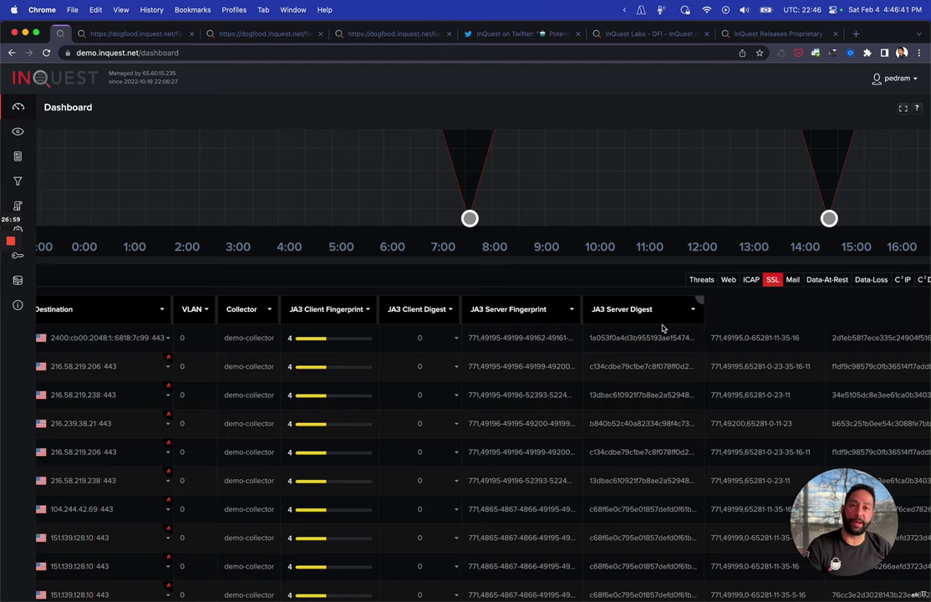
scroll(662, 327, right, 2)
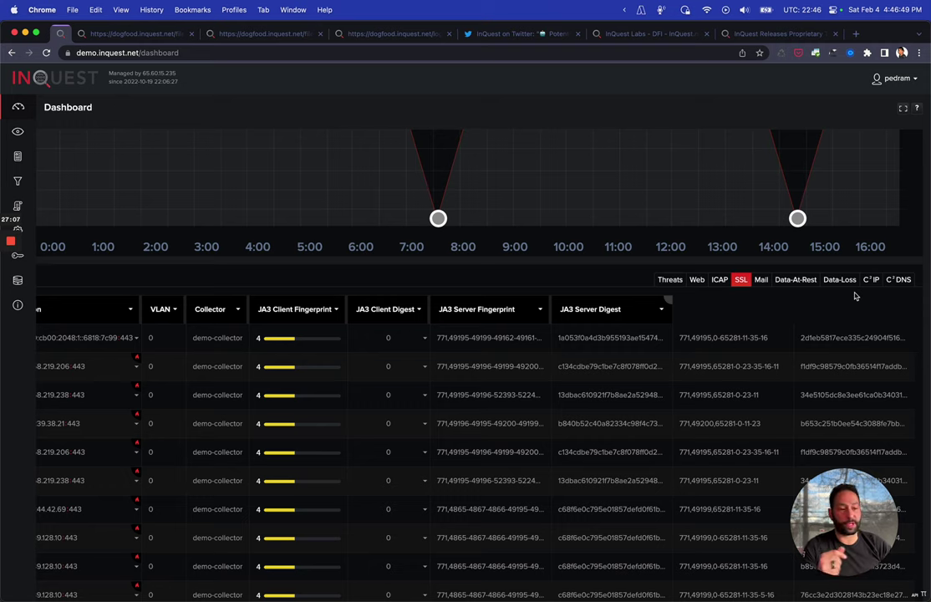
click(874, 282)
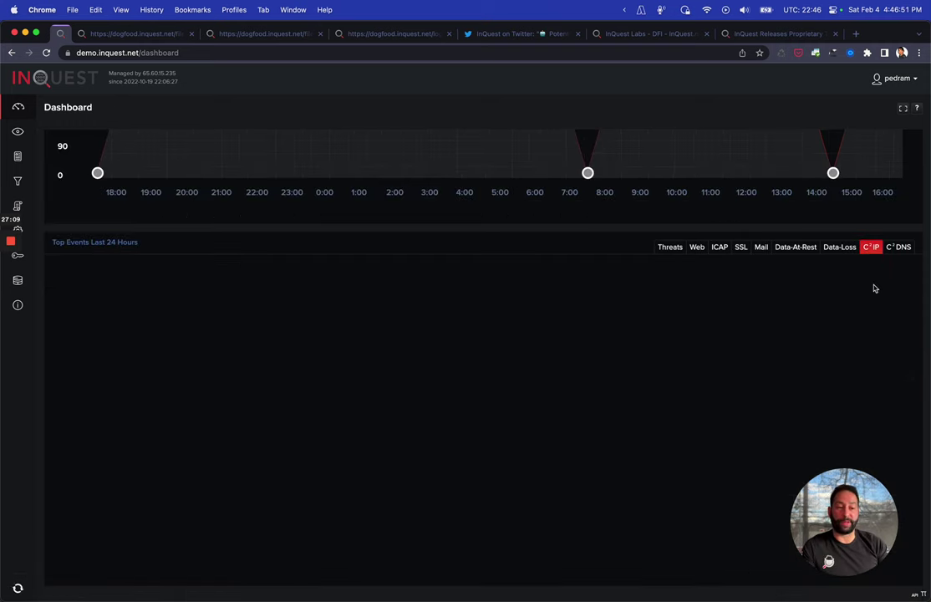
scroll(803, 314, up, 5)
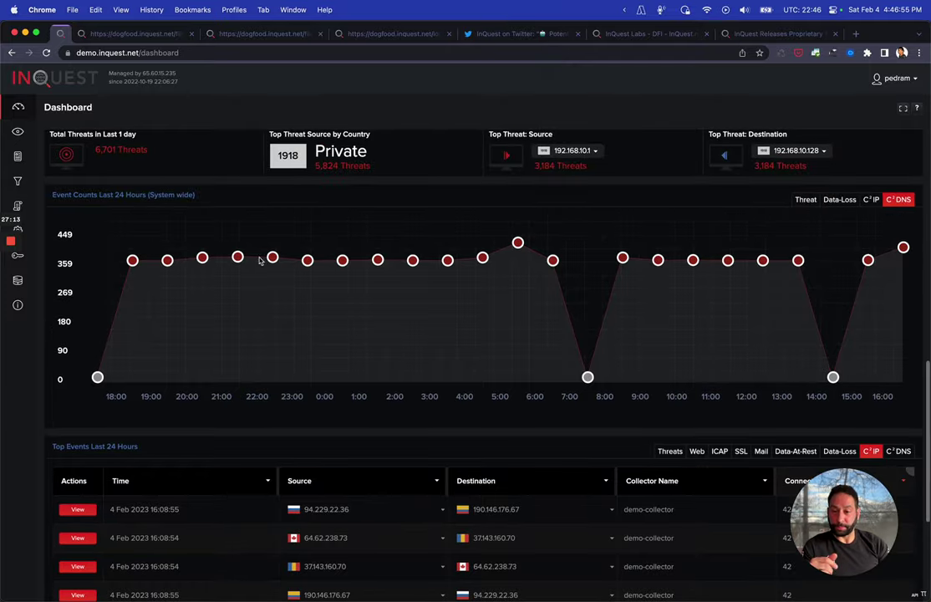
click(19, 133)
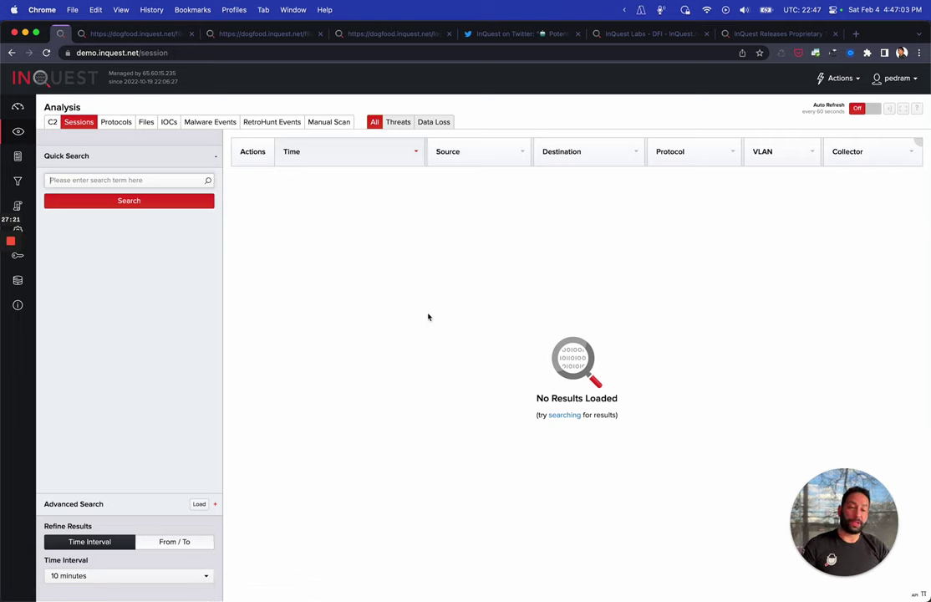
Add a Source IP Country equals China filter in the advanced search builder
click(104, 504)
click(155, 201)
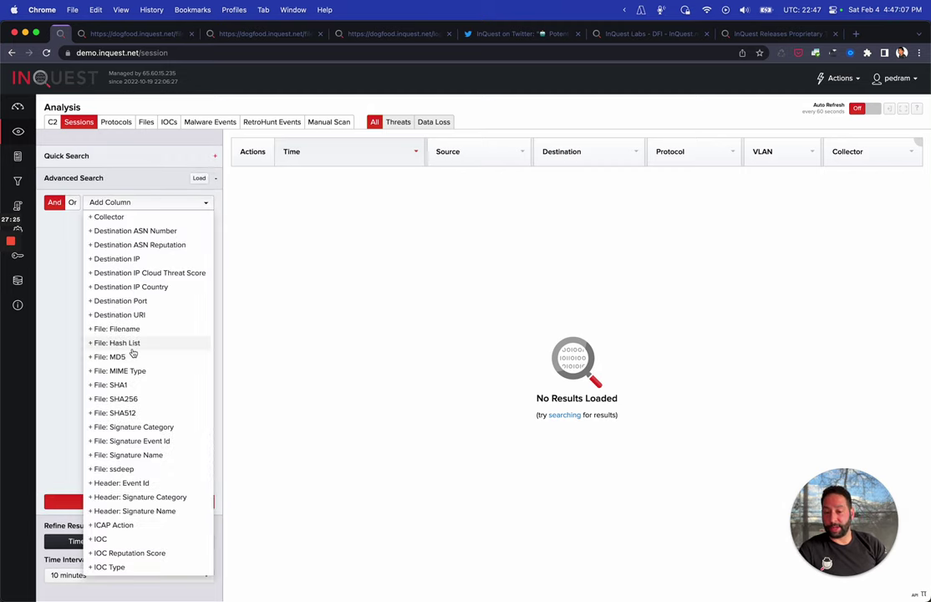
scroll(132, 353, down, 2)
scroll(132, 353, down, 5)
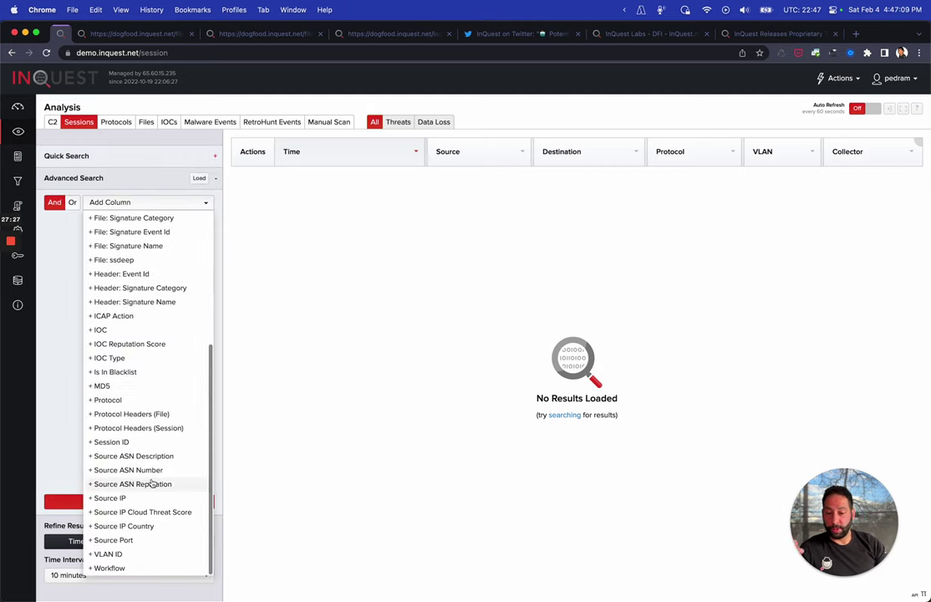
click(143, 525)
click(181, 234)
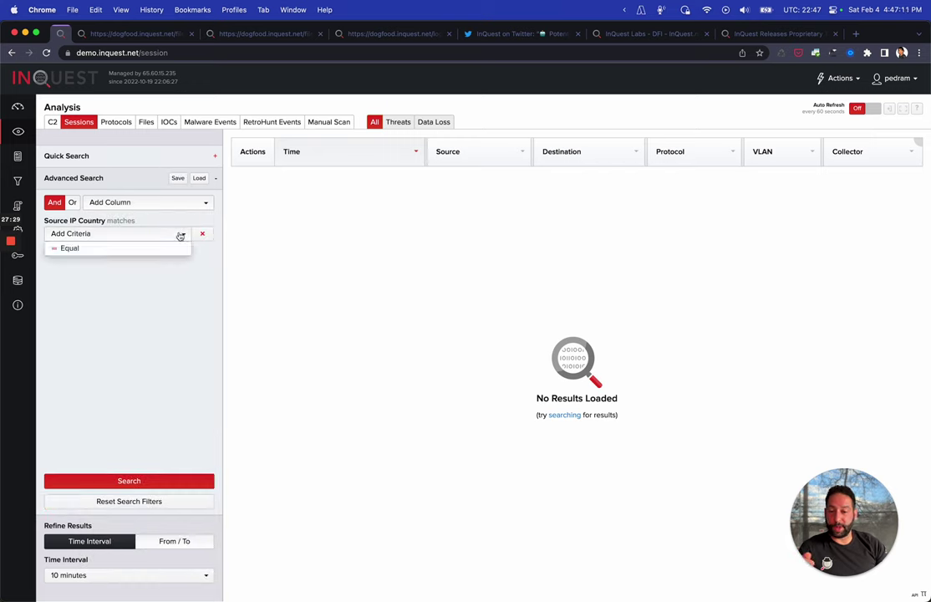
click(139, 251)
click(164, 254)
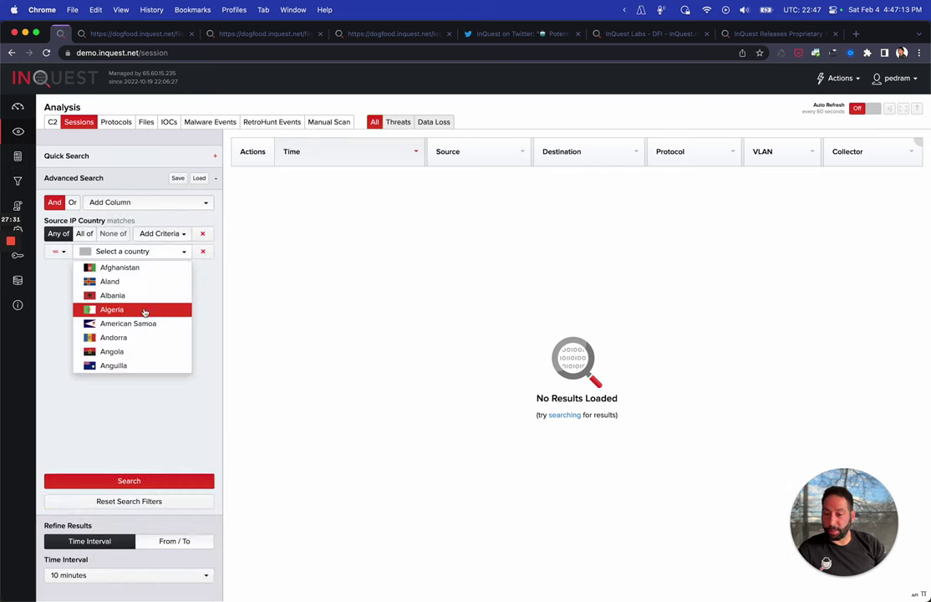
scroll(144, 311, down, 8)
scroll(144, 313, down, 8)
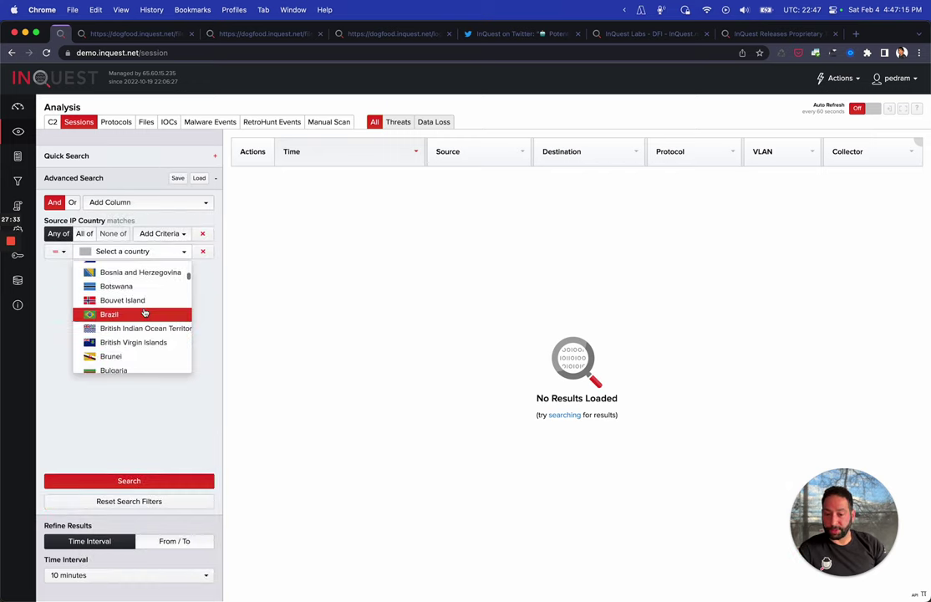
scroll(144, 313, down, 2)
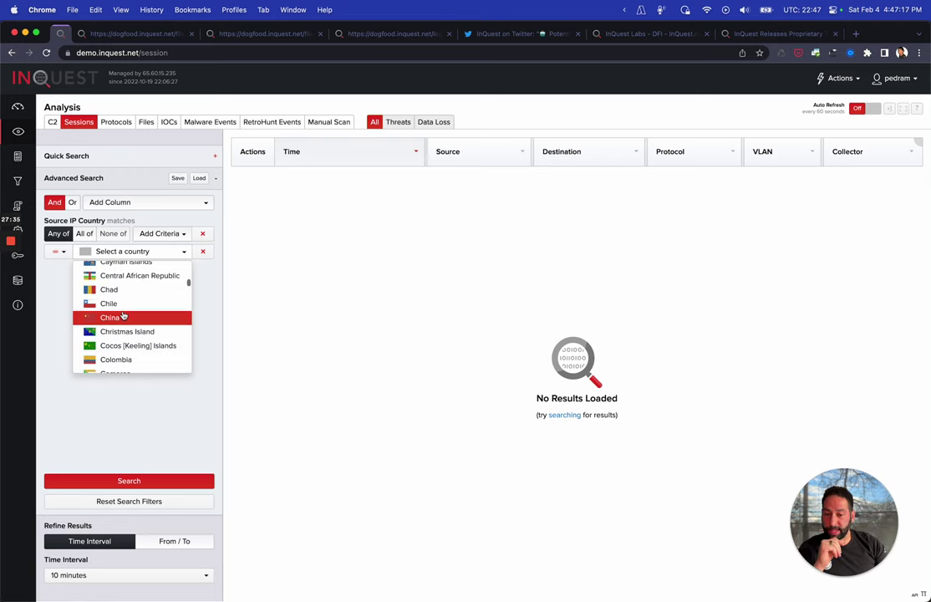
click(125, 314)
Widen the time interval to 7 days, run the search, and show only threat sessions
click(83, 575)
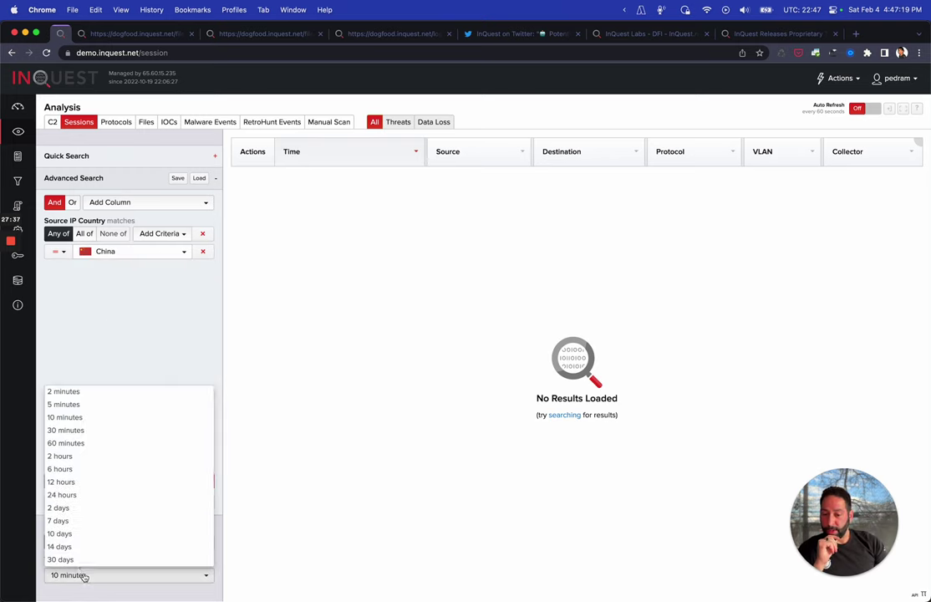
click(60, 520)
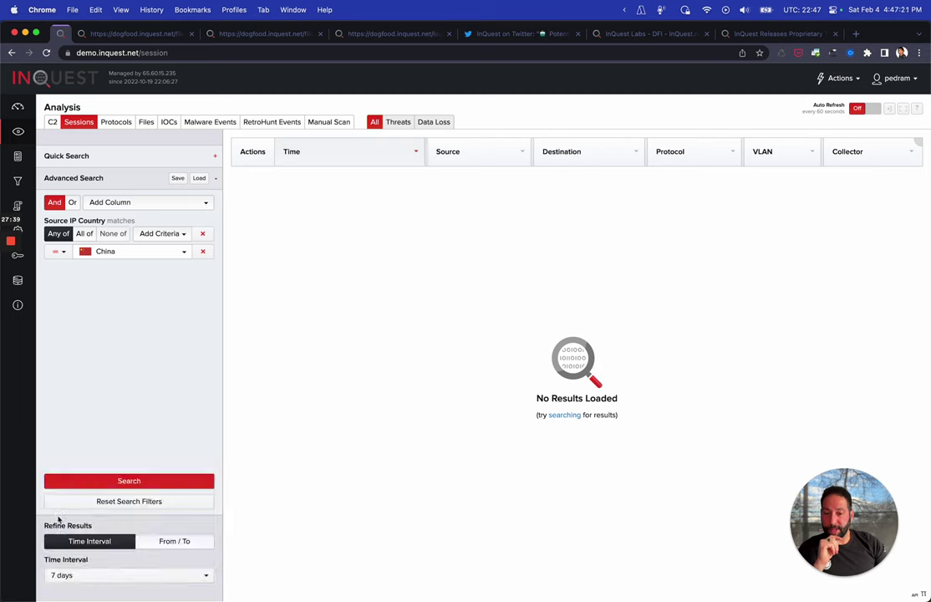
click(201, 204)
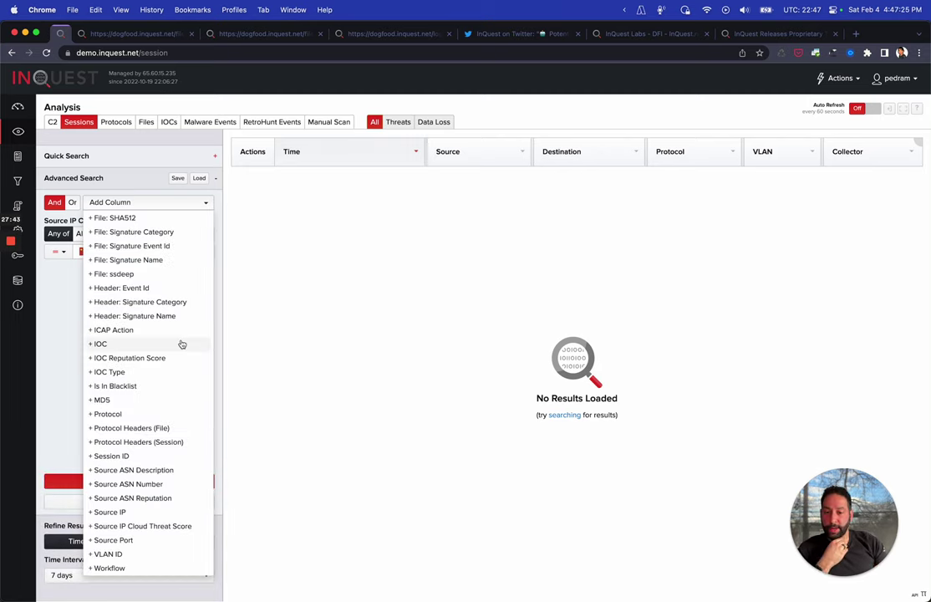
click(59, 338)
click(91, 485)
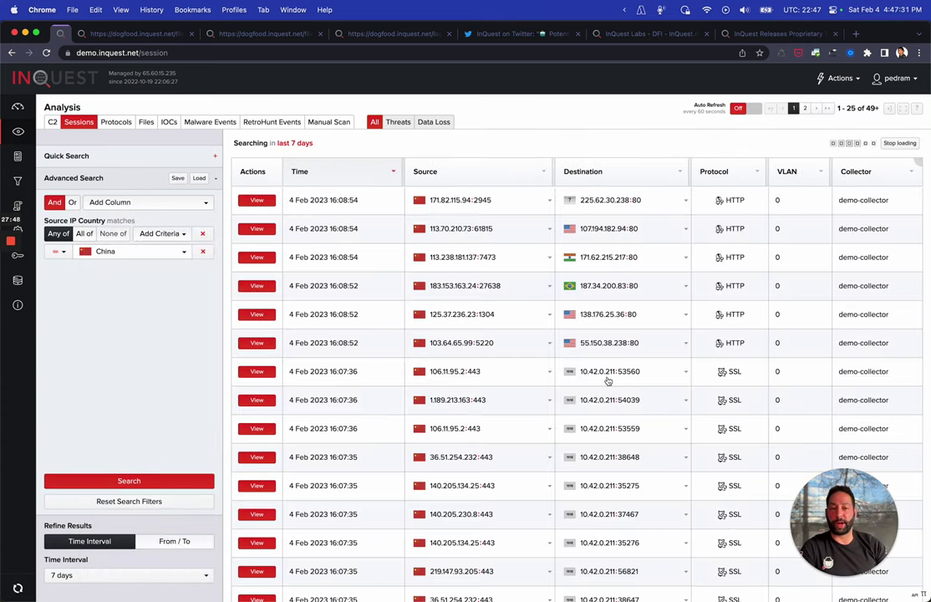
click(397, 125)
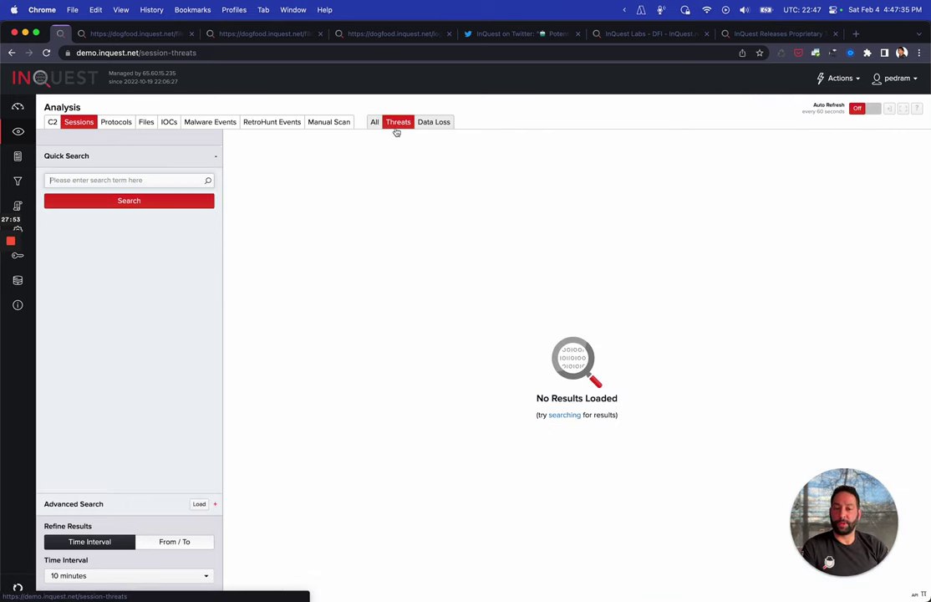
Add a Source IP Country equals China filter to the threat search
click(112, 504)
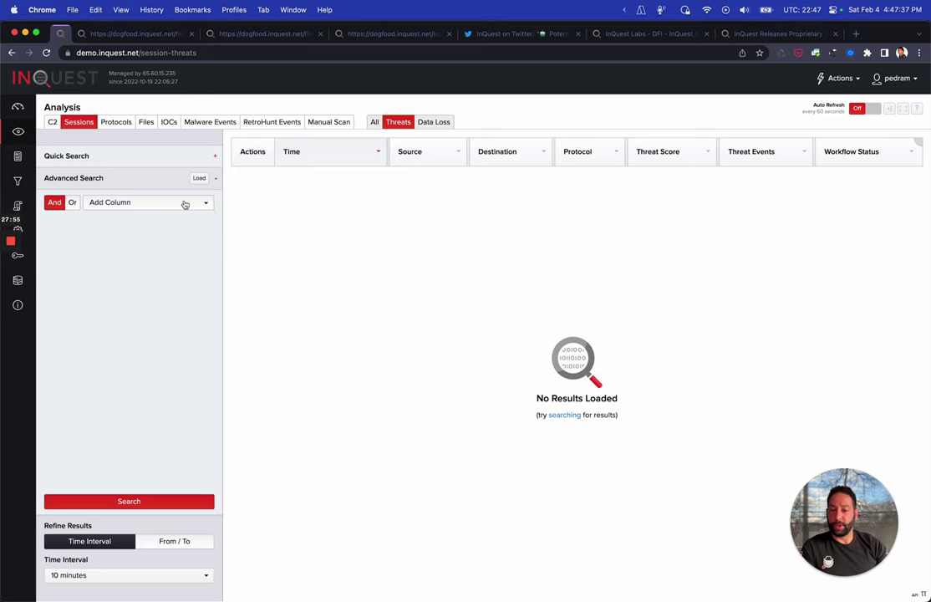
click(185, 205)
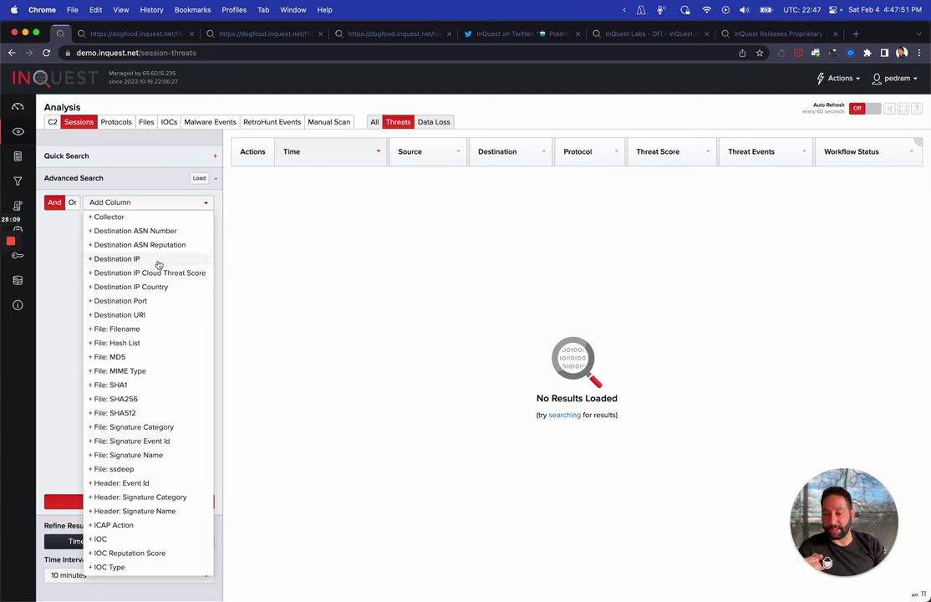
scroll(159, 265, down, 5)
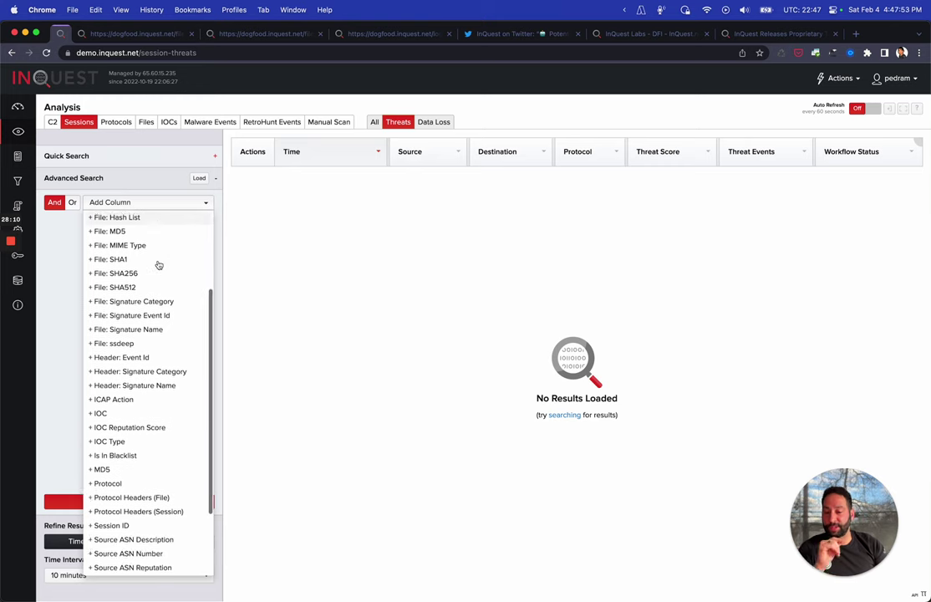
scroll(159, 265, down, 1)
scroll(159, 265, up, 6)
scroll(159, 265, down, 9)
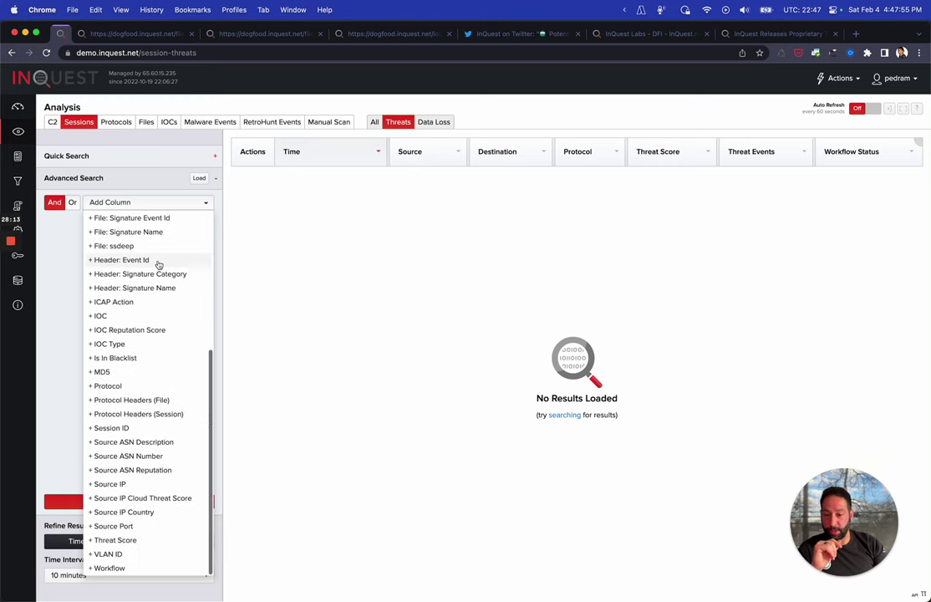
click(127, 511)
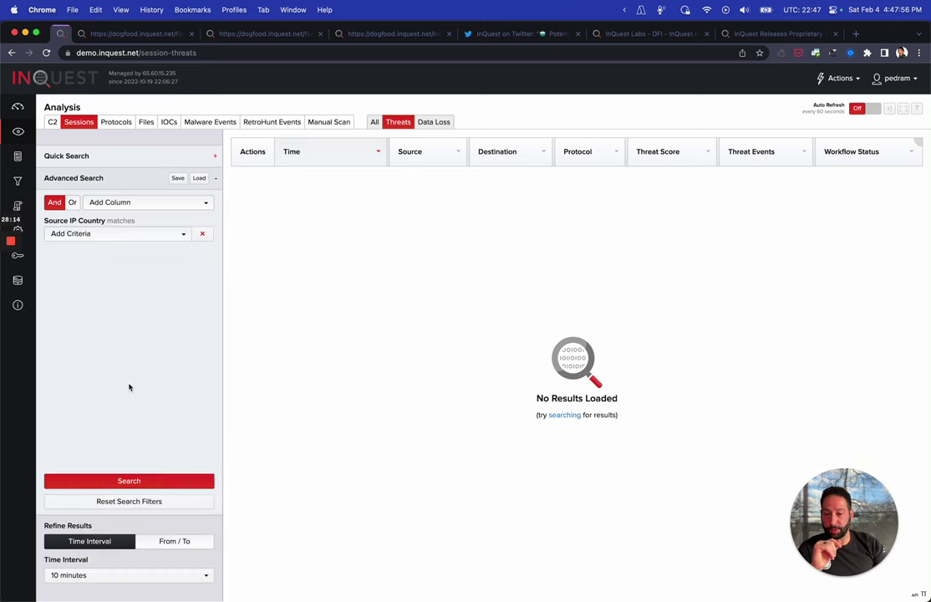
click(173, 237)
click(158, 251)
click(154, 253)
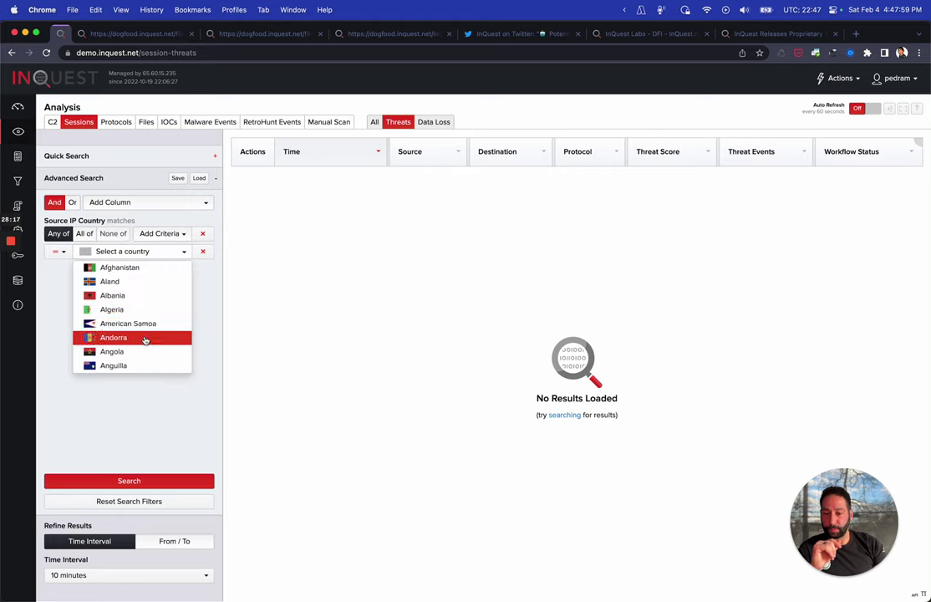
scroll(142, 338, down, 10)
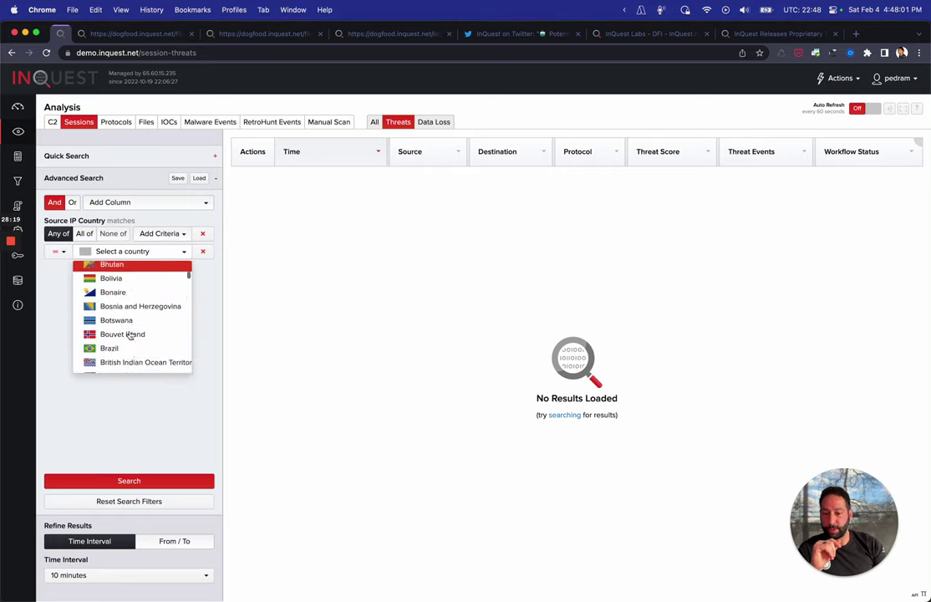
scroll(129, 336, down, 5)
click(109, 355)
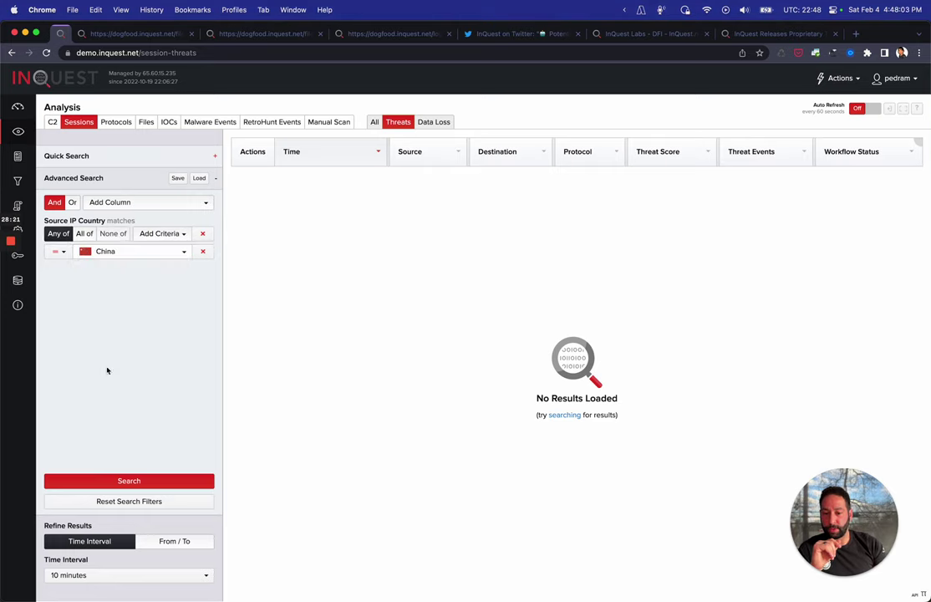
Run the 7-day China search, rank the 21 results by Threat Score, then open web Protocols
click(95, 575)
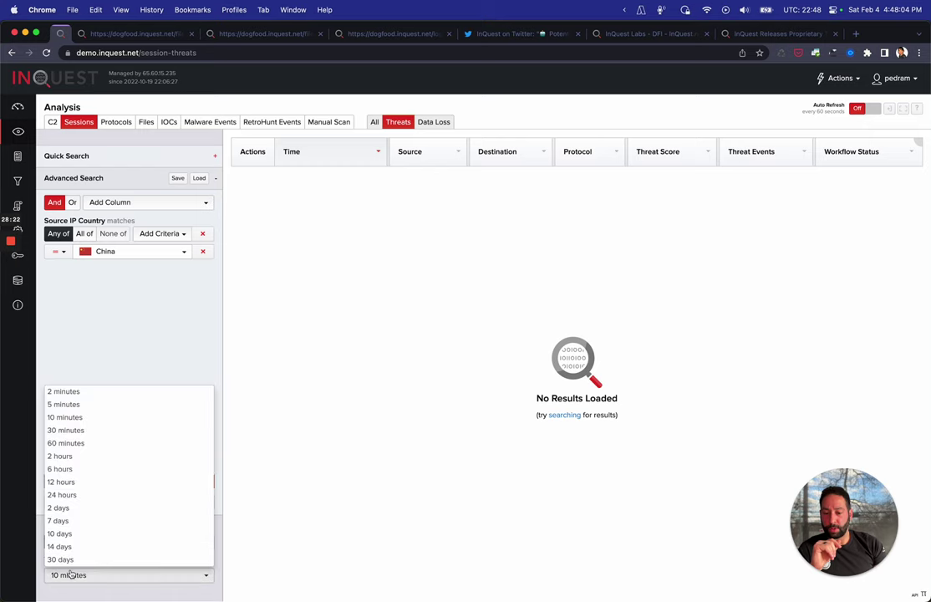
click(60, 520)
click(137, 483)
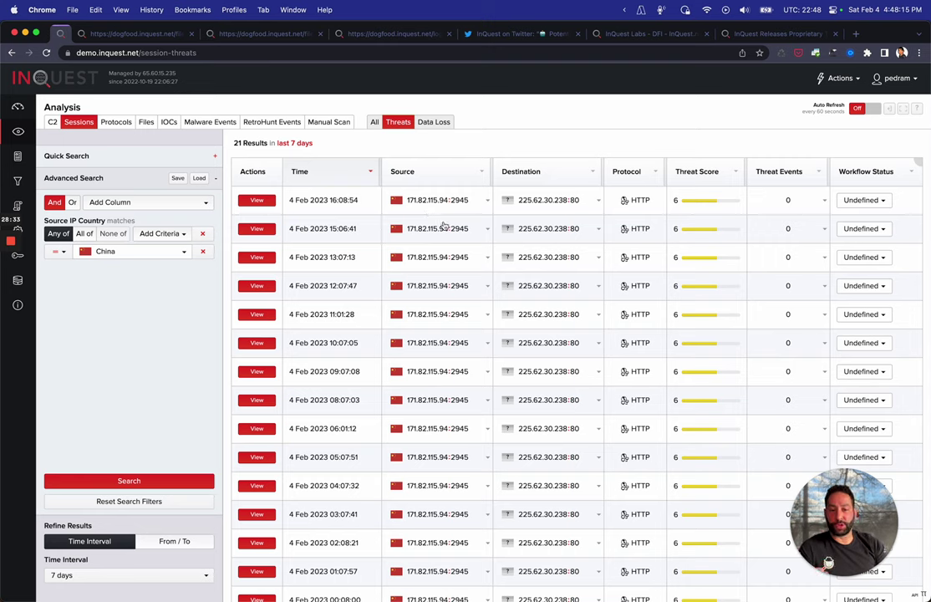
click(716, 174)
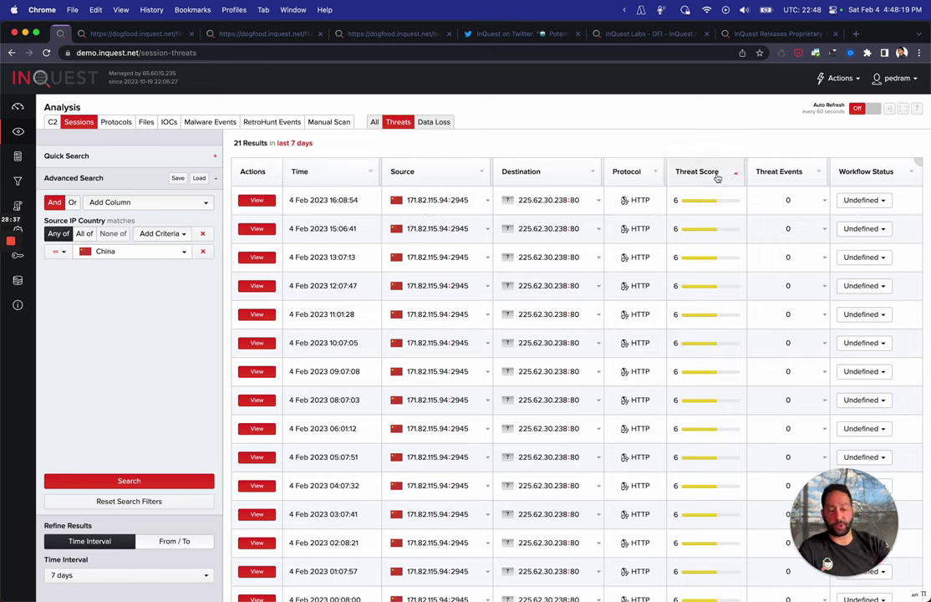
click(903, 170)
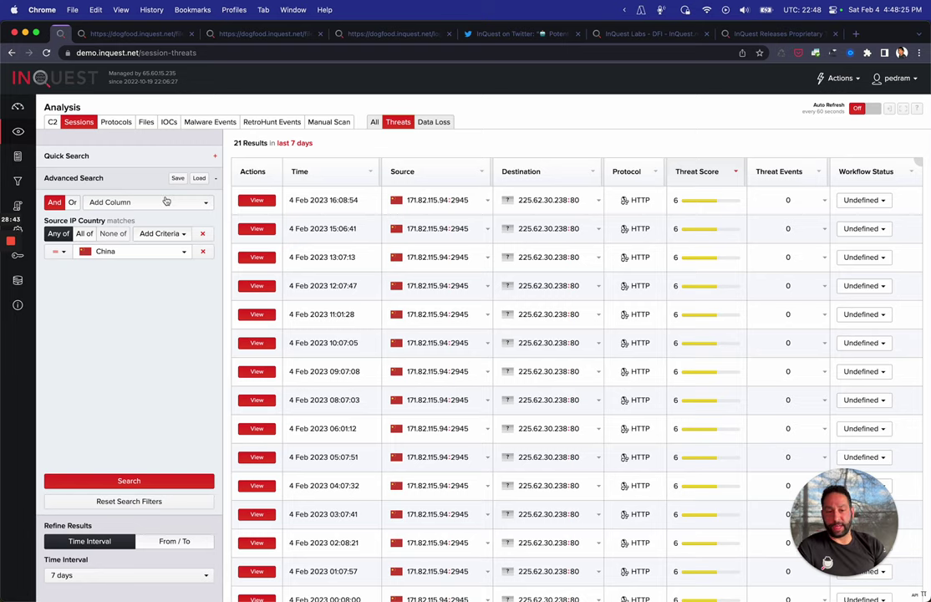
click(115, 122)
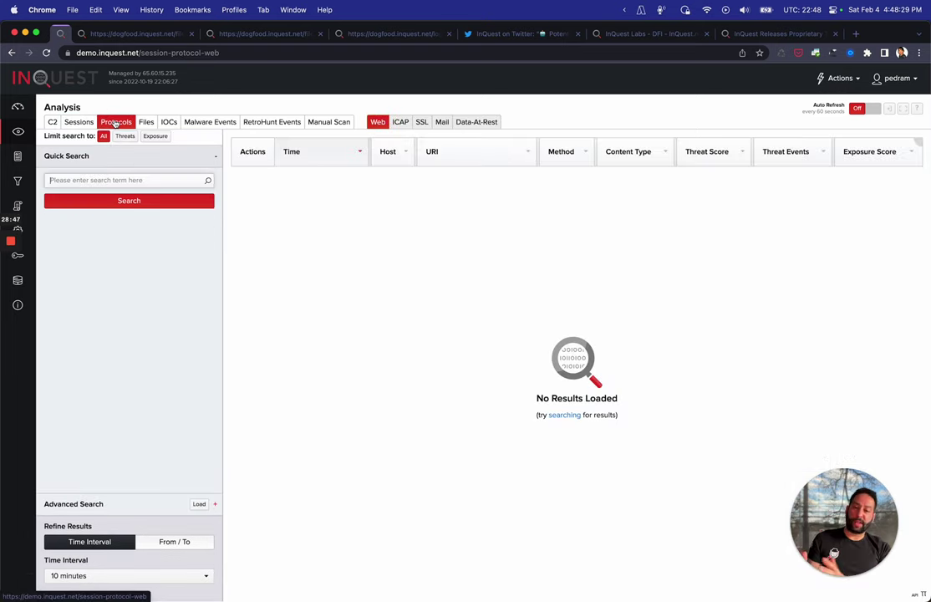
Switch to Mail sessions over the last 7 days and list the advanced filter fields
click(442, 122)
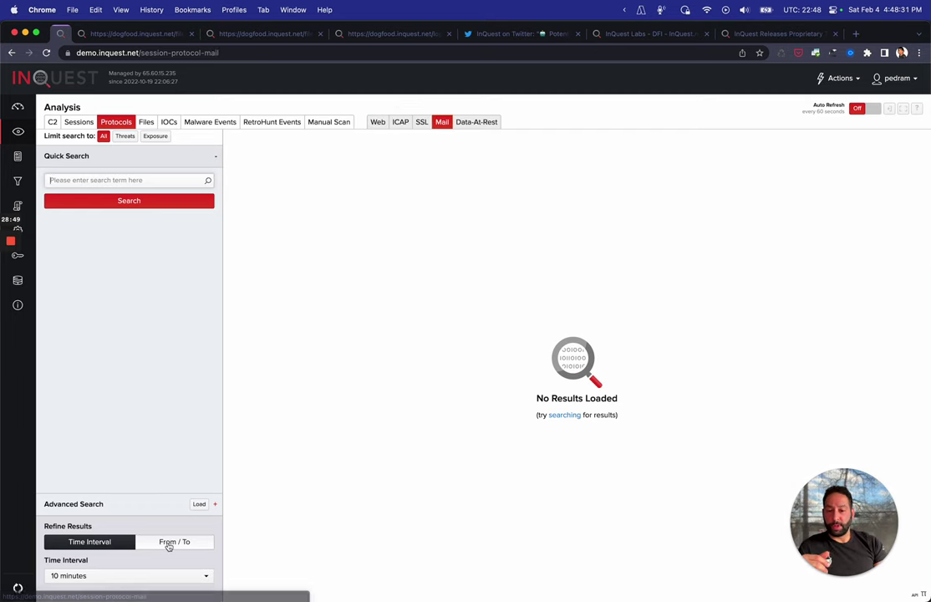
click(111, 576)
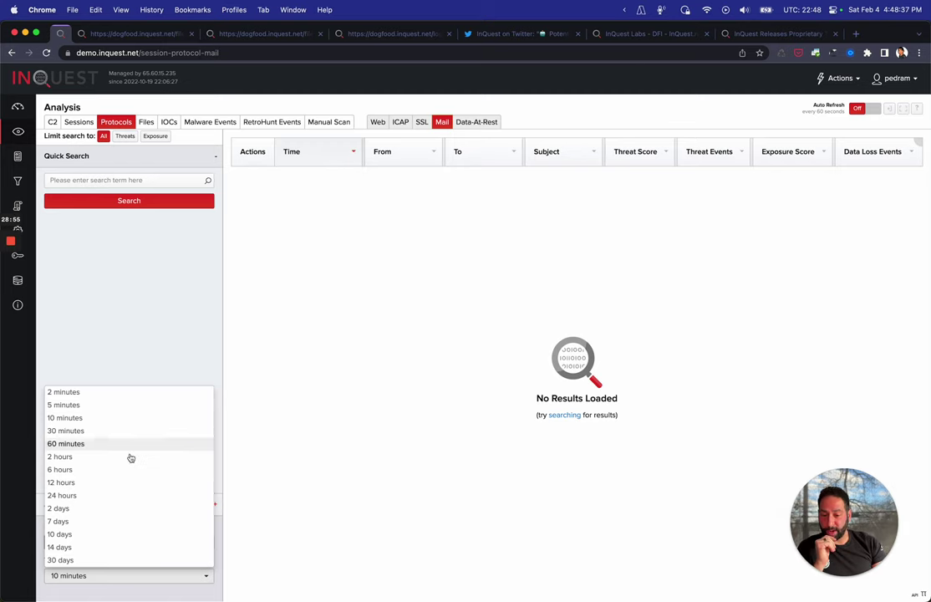
click(67, 521)
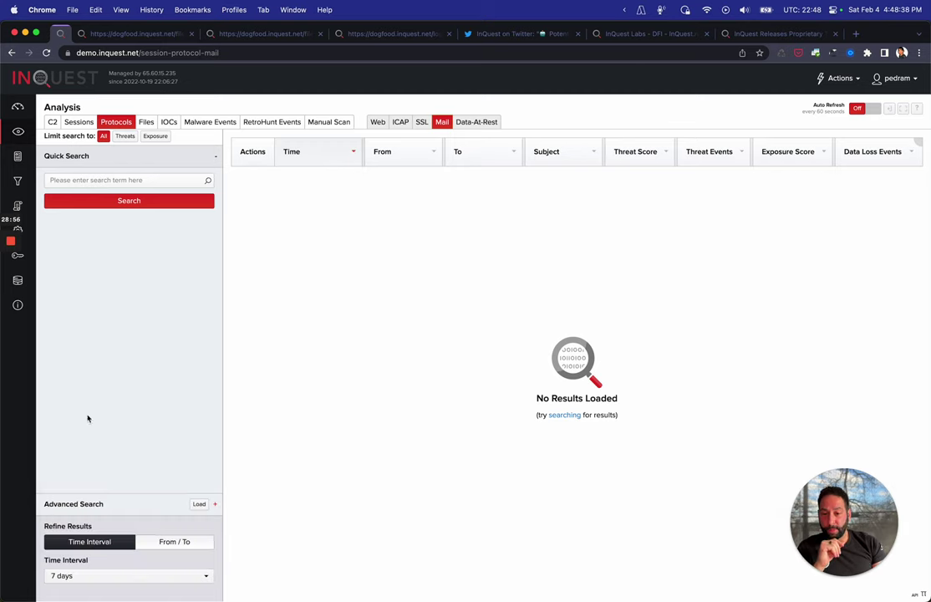
click(107, 504)
click(153, 208)
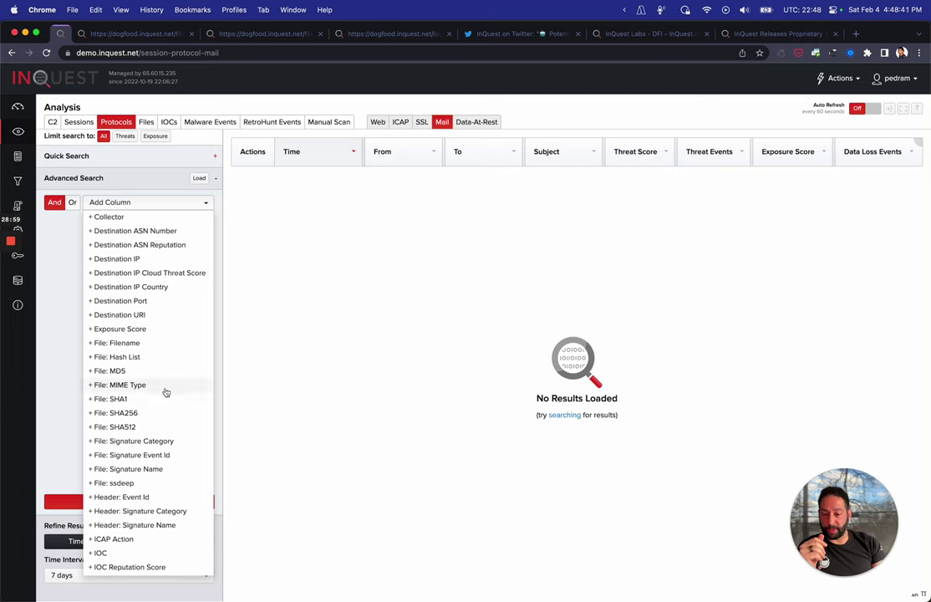
scroll(166, 447, down, 2)
scroll(167, 447, down, 5)
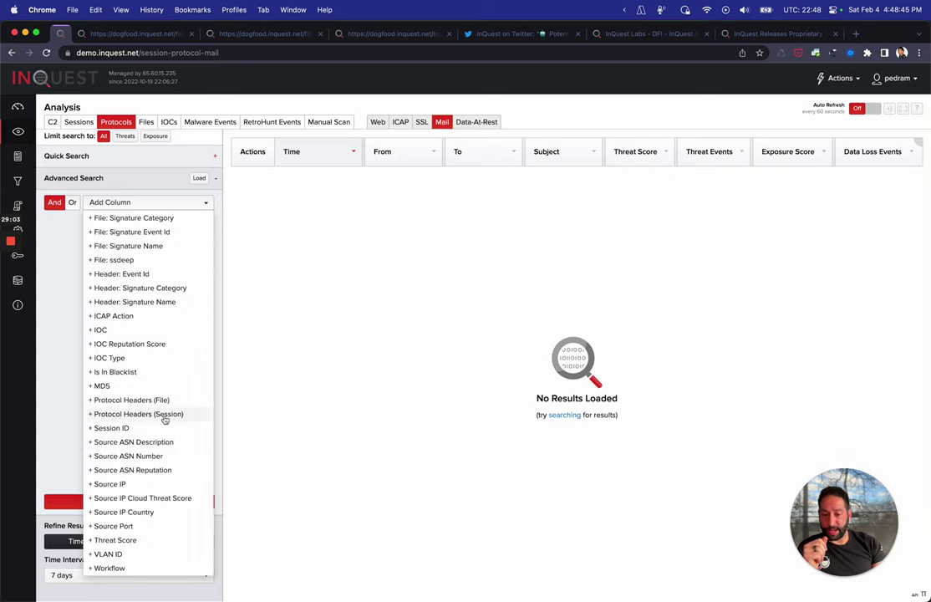
Search mail whose X-To-Address header equals the recipient's address, highest threat scores first
click(165, 415)
click(183, 234)
click(68, 249)
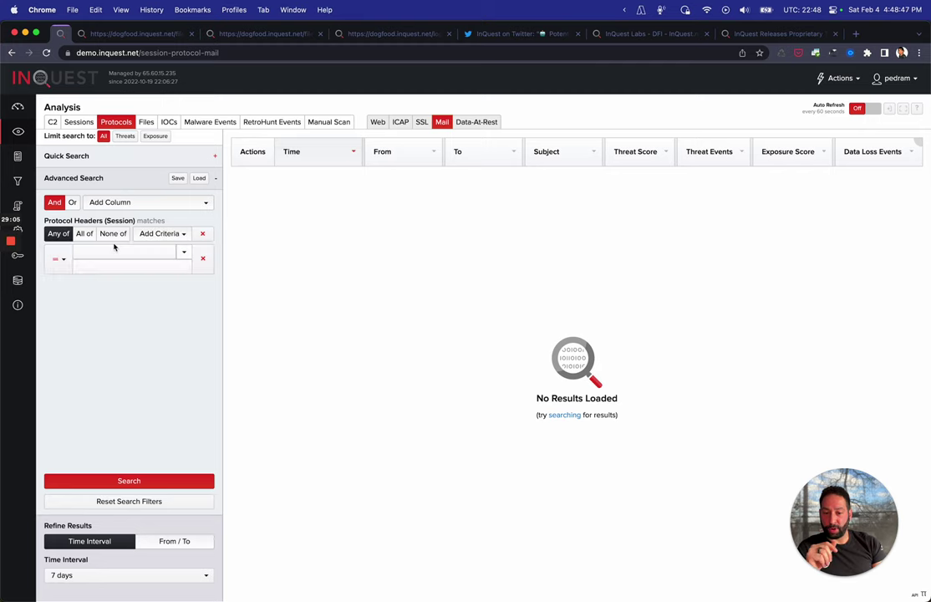
click(115, 250)
scroll(145, 301, down, 15)
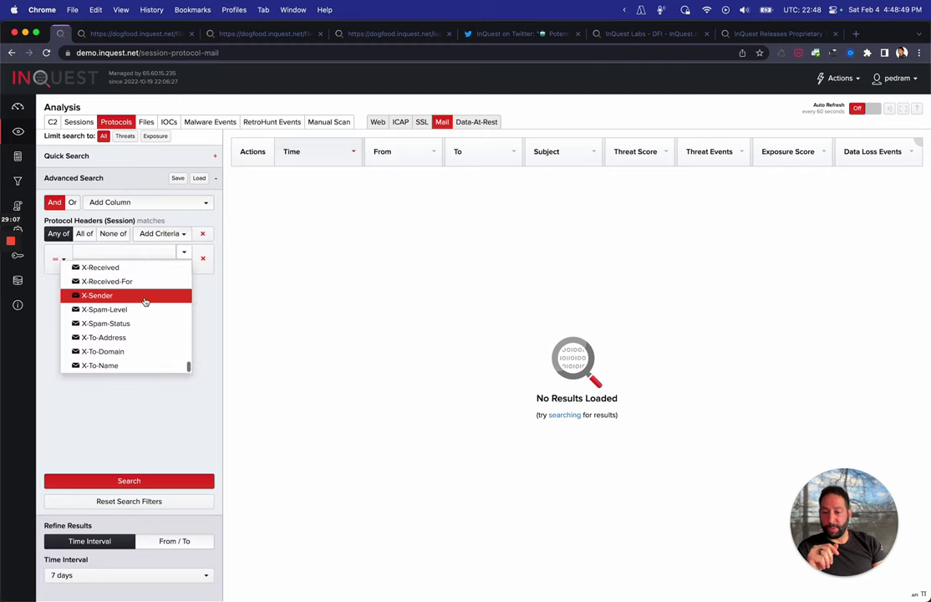
click(104, 337)
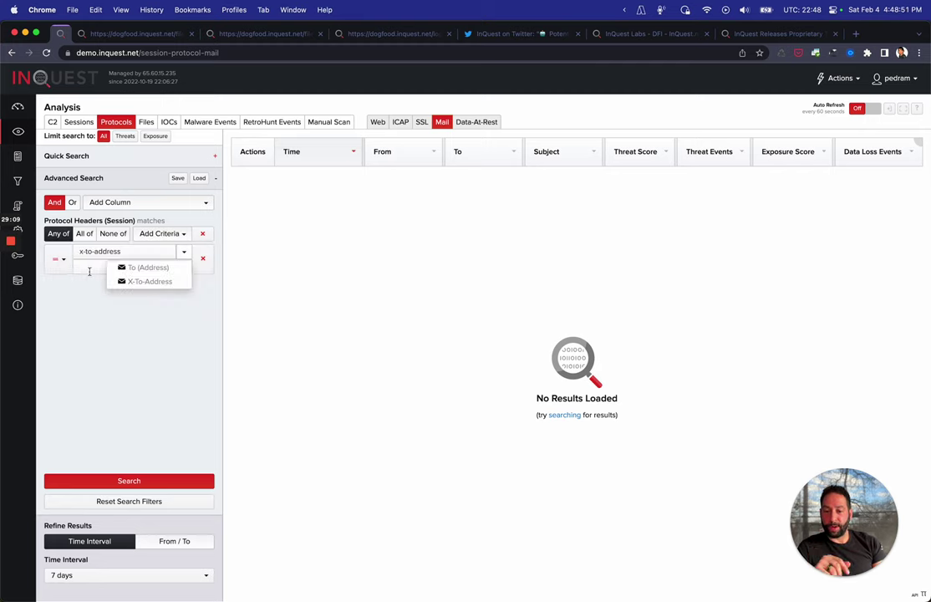
click(89, 268)
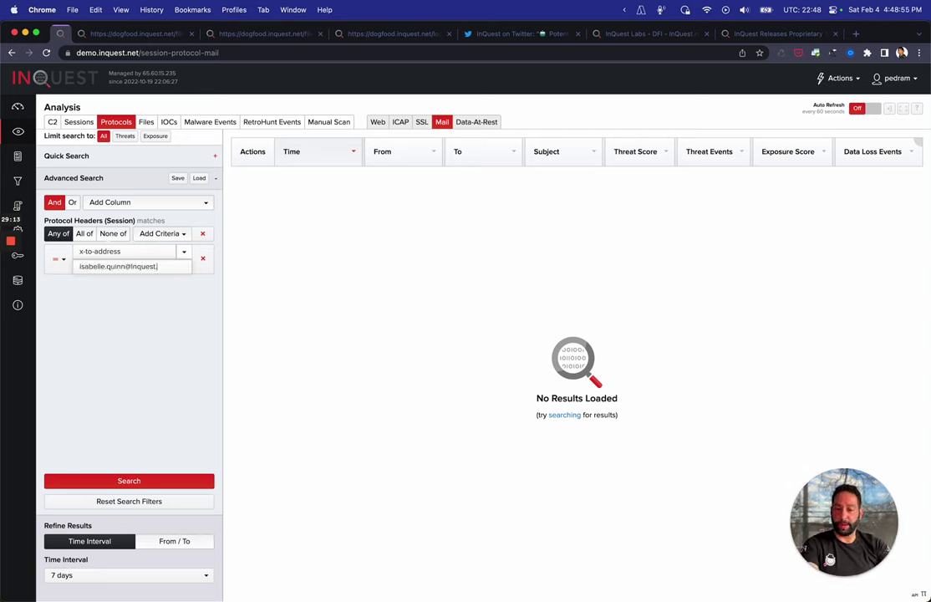
click(130, 481)
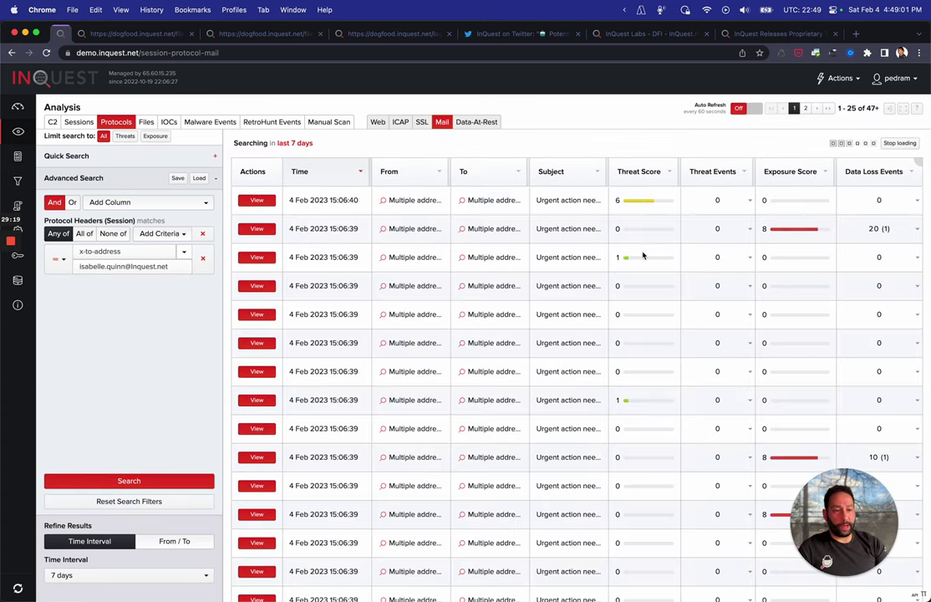
click(660, 173)
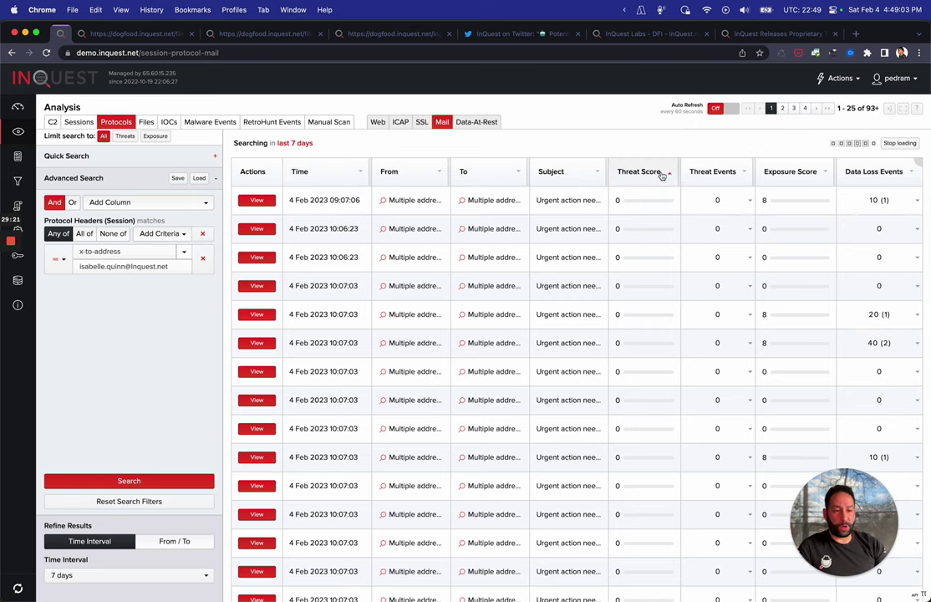
click(662, 174)
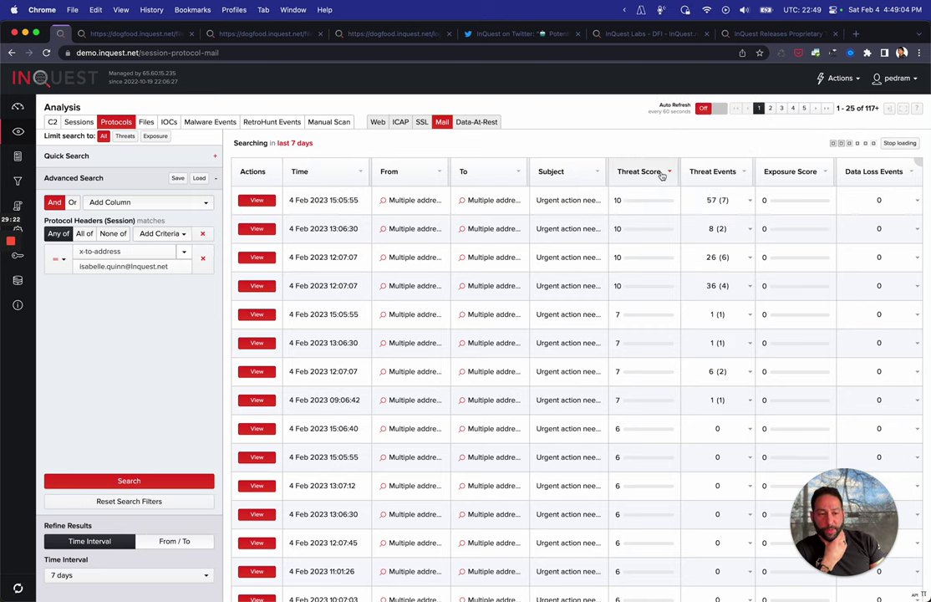
Open mail session 9464833 and highlight its Malware, Threat Discovery and Pairing Modifier contributors
click(266, 202)
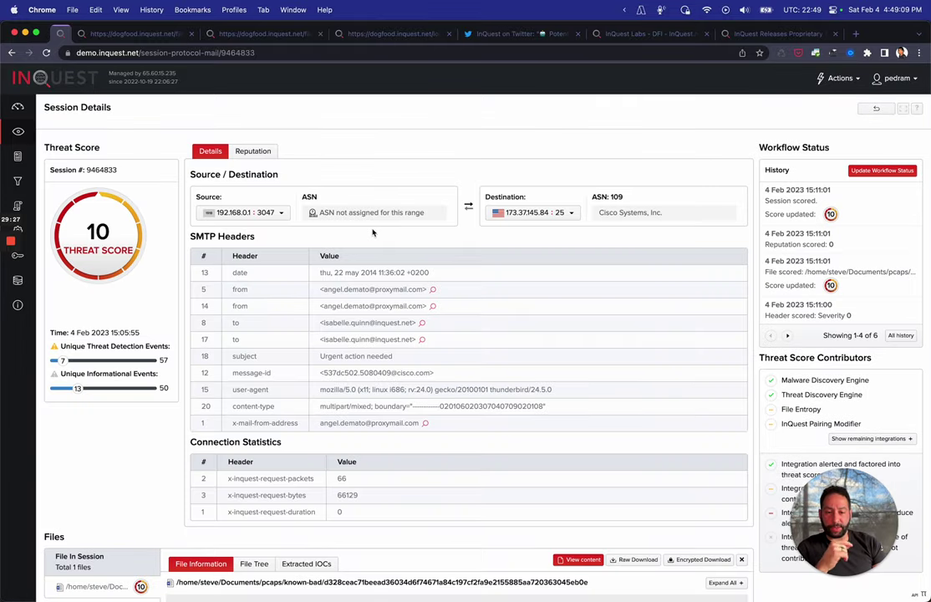
scroll(493, 302, down, 3)
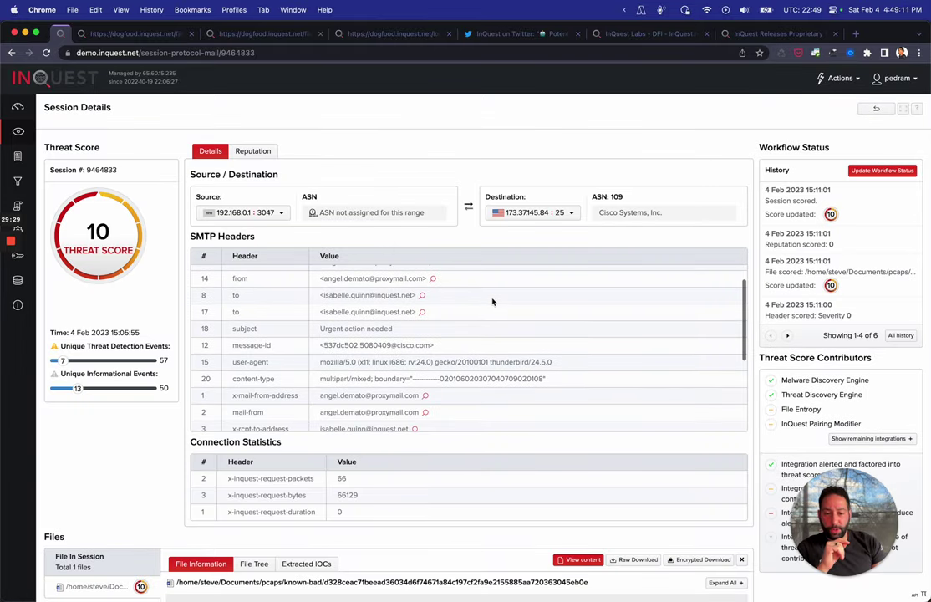
scroll(225, 286, down, 2)
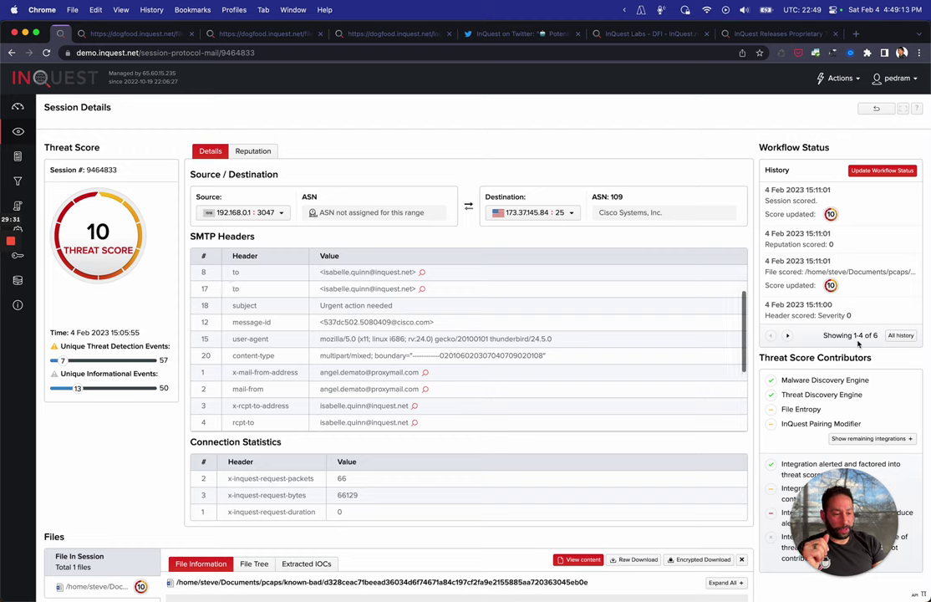
double_click(843, 381)
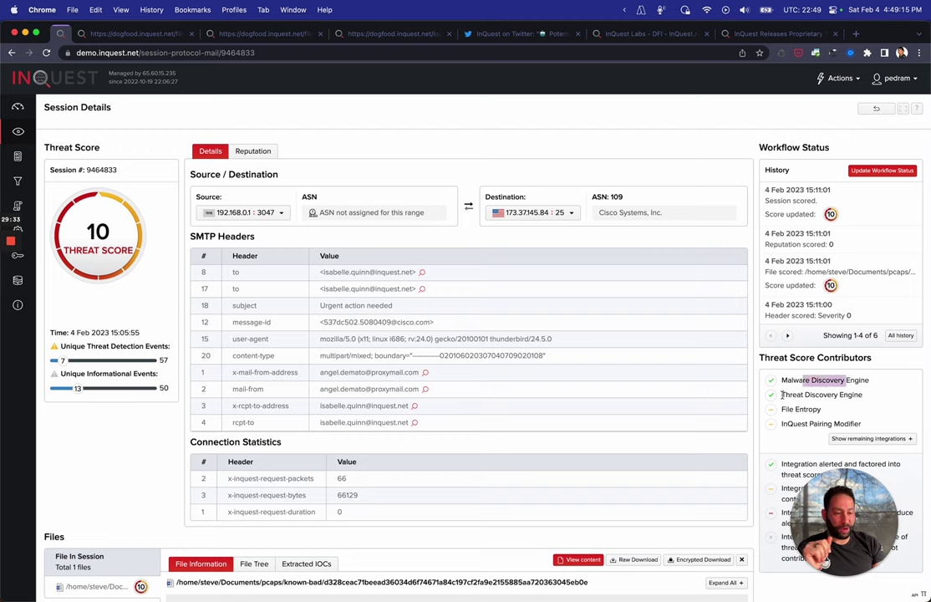
drag(783, 394, 859, 396)
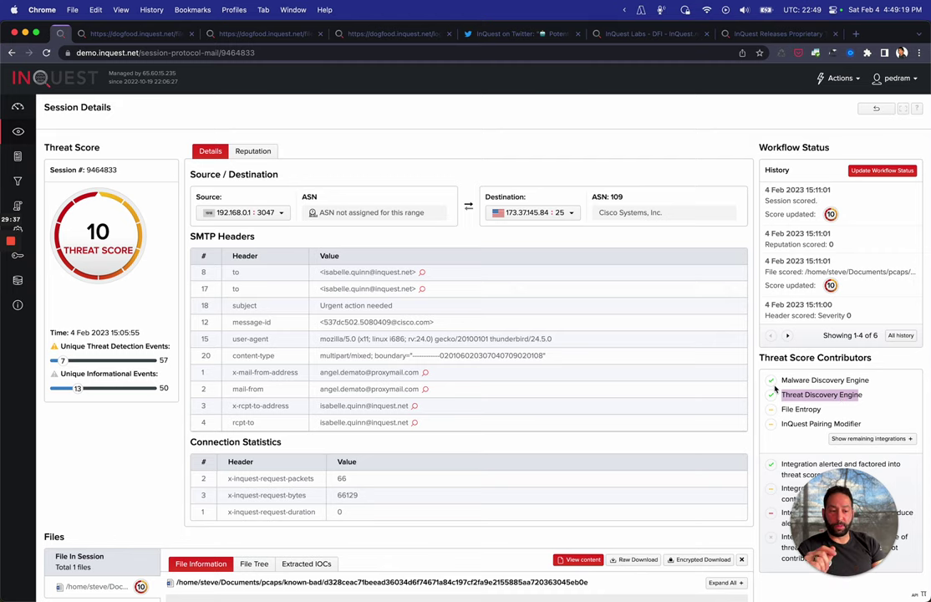
drag(790, 410, 835, 425)
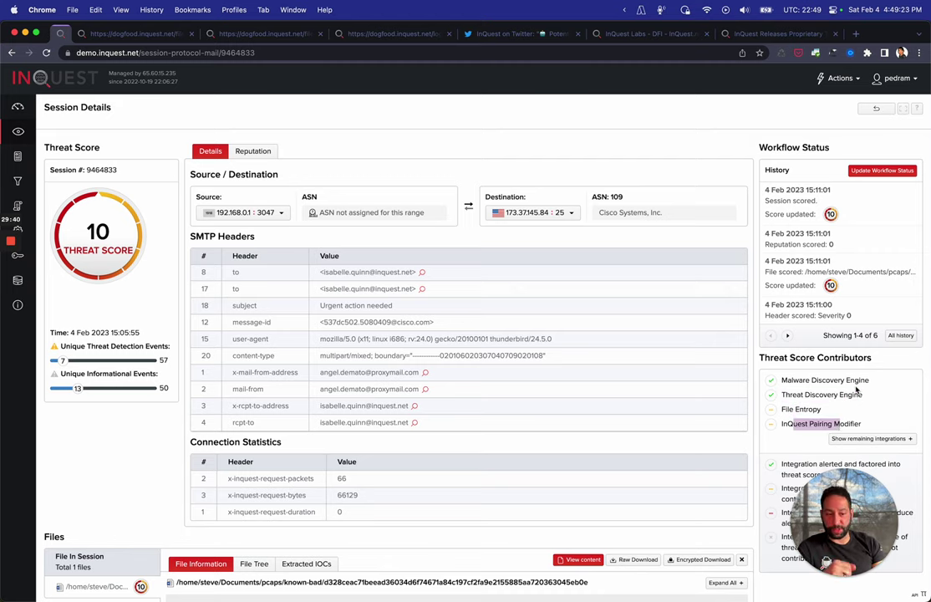
Show the remaining threat score contributors and review the full list
scroll(856, 390, down, 2)
click(887, 401)
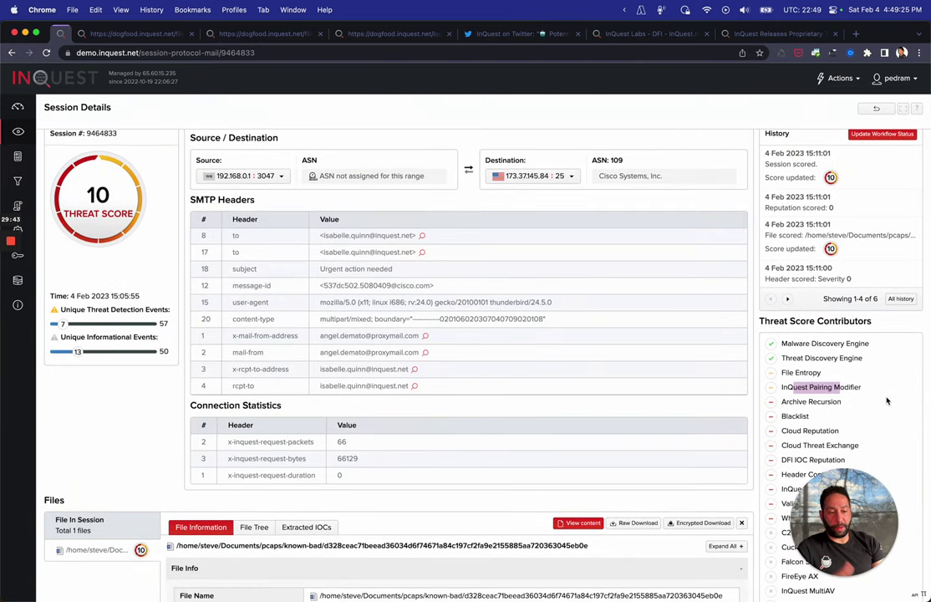
scroll(887, 402, down, 5)
scroll(887, 401, down, 3)
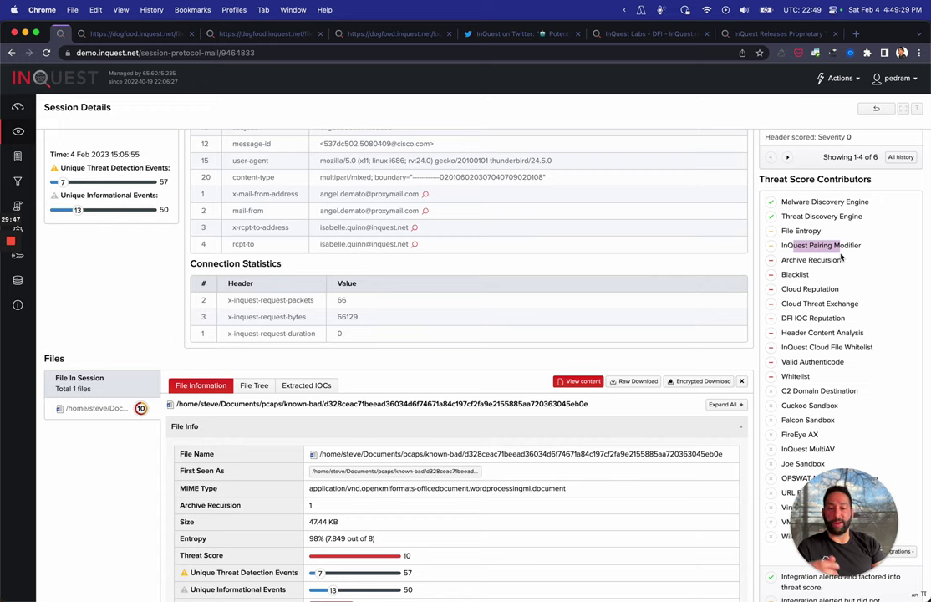
scroll(842, 257, up, 6)
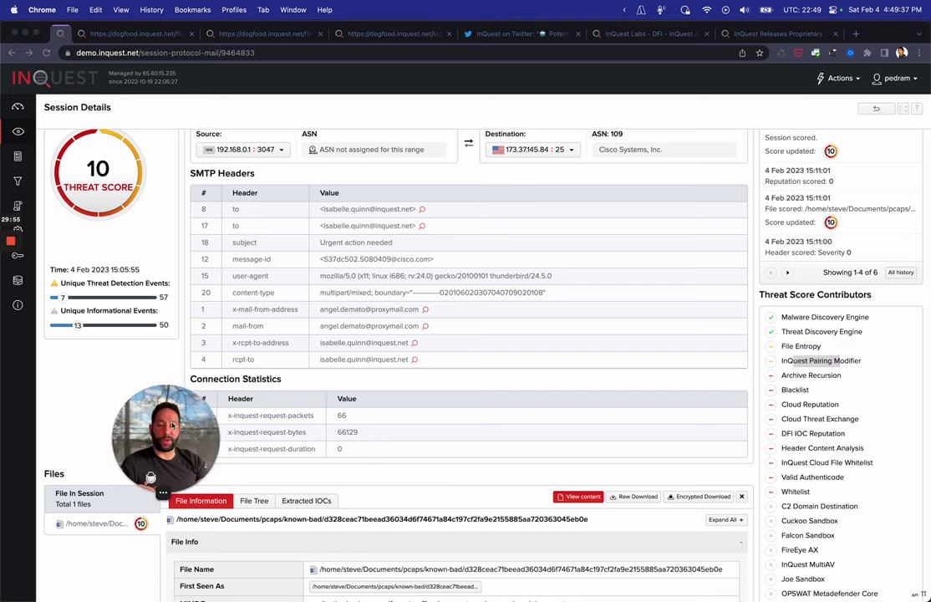
click(811, 373)
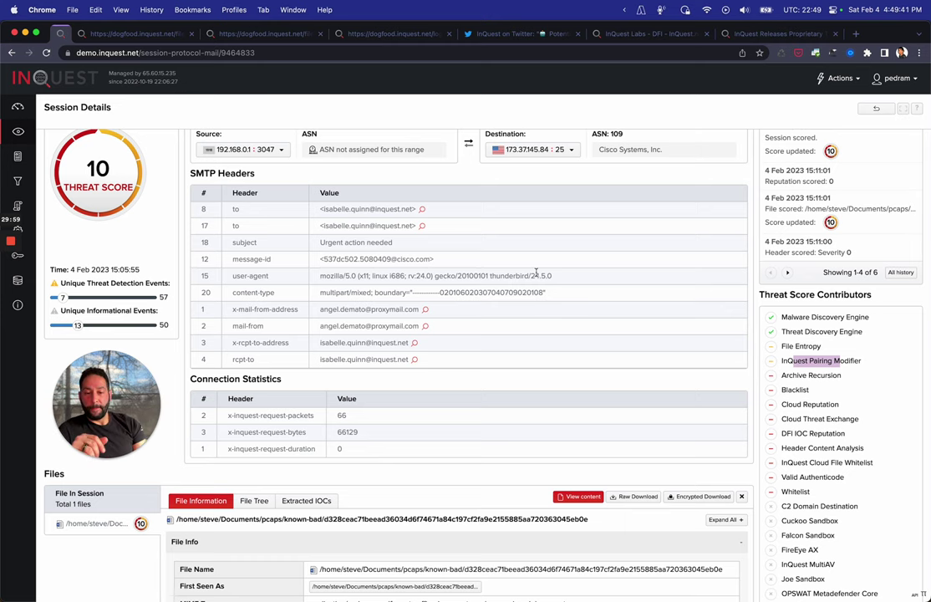
scroll(536, 272, up, 5)
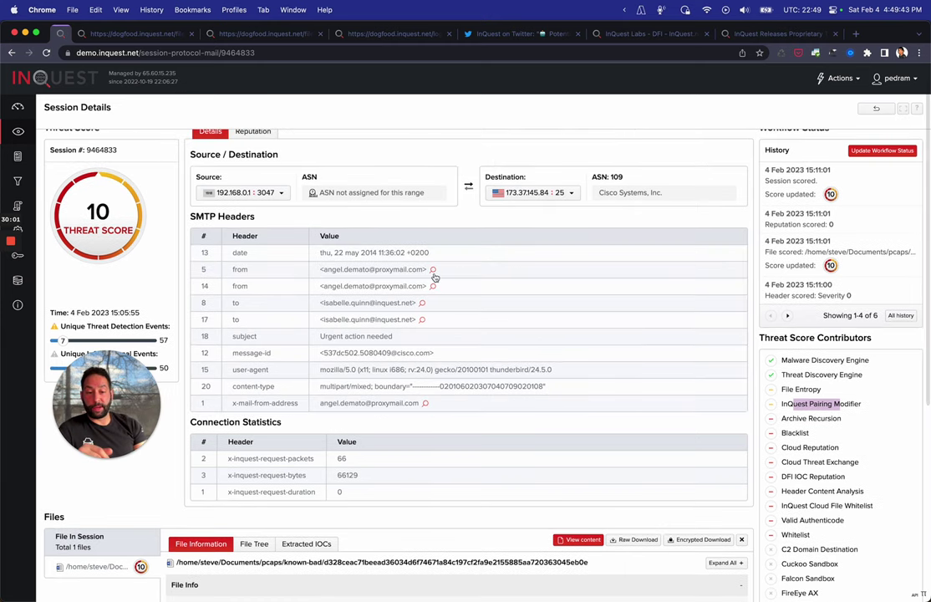
mouse_move(435, 277)
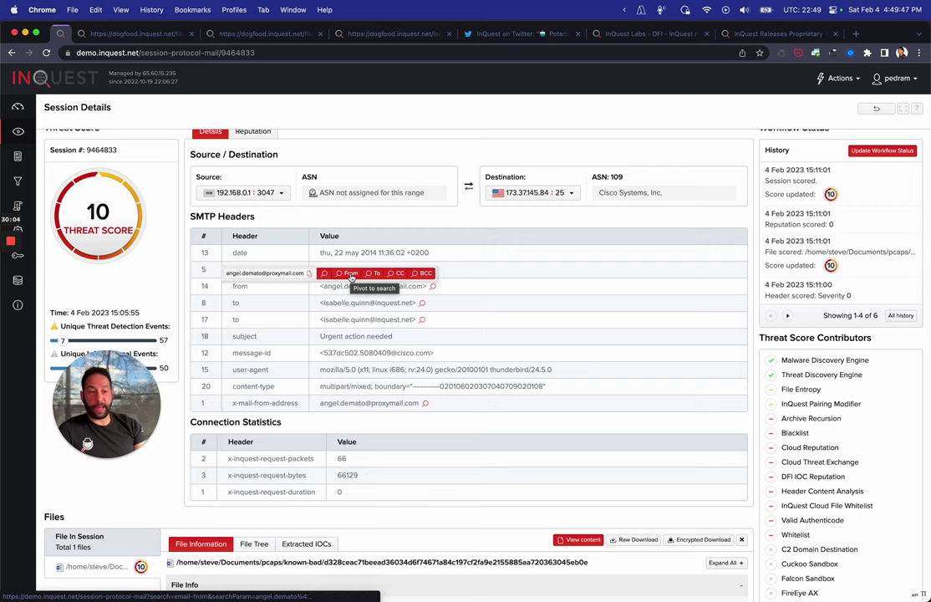
click(350, 274)
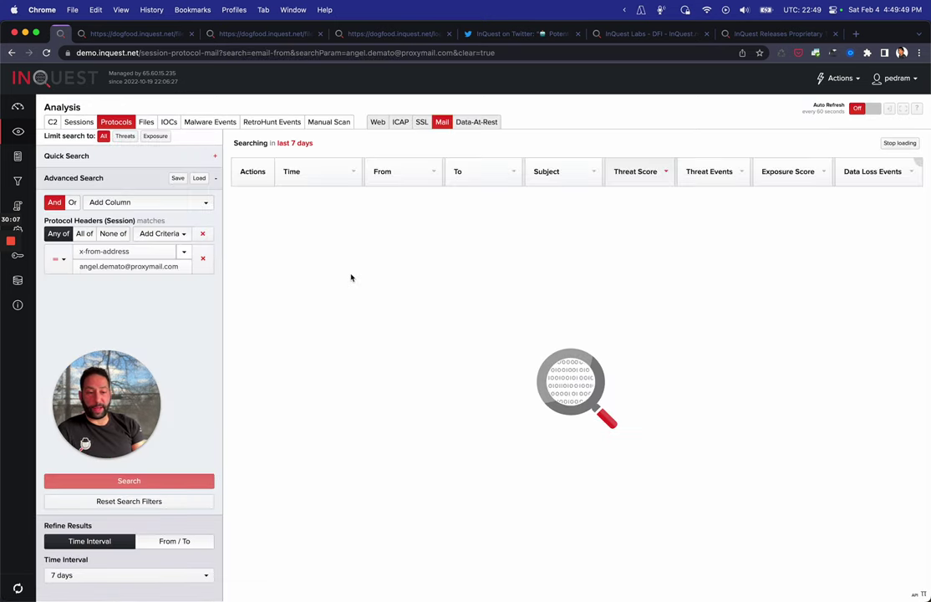
scroll(545, 276, down, 2)
scroll(545, 276, up, 2)
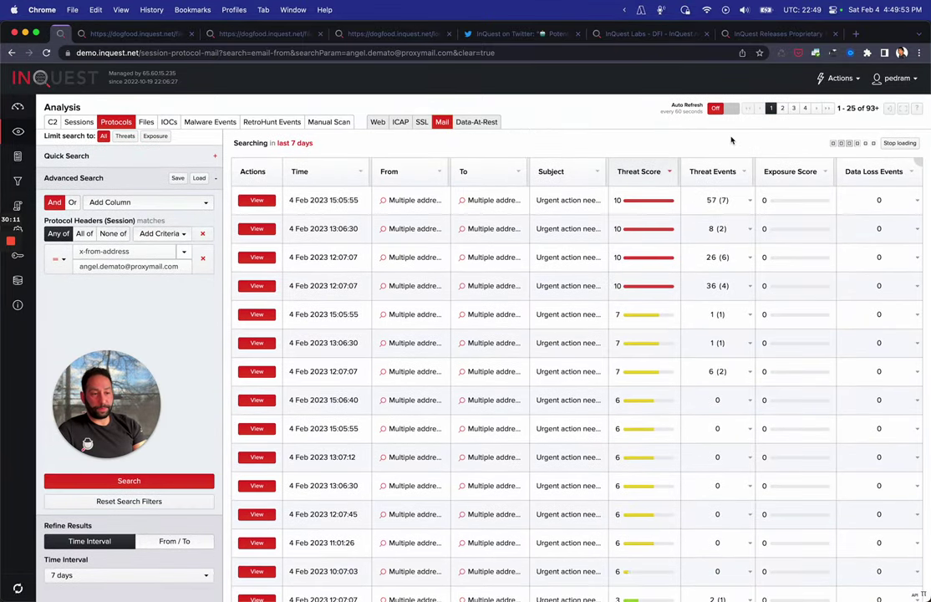
click(389, 199)
scroll(347, 311, down, 5)
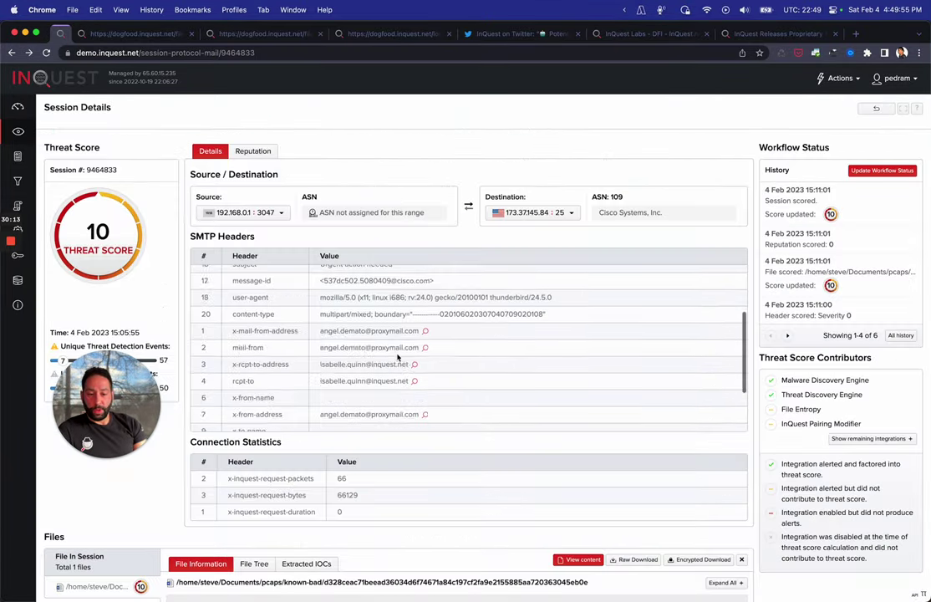
scroll(686, 453, down, 5)
scroll(686, 454, down, 2)
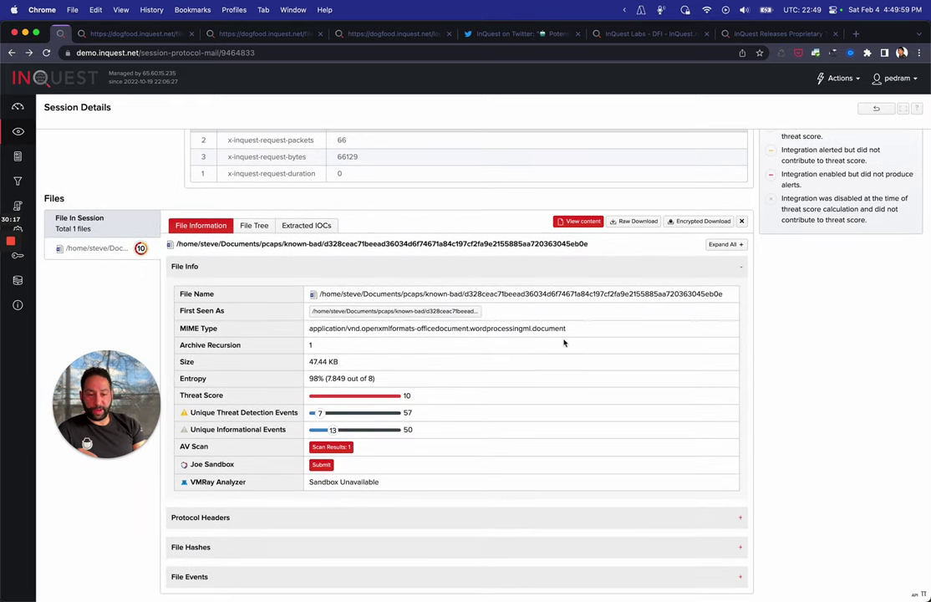
click(330, 446)
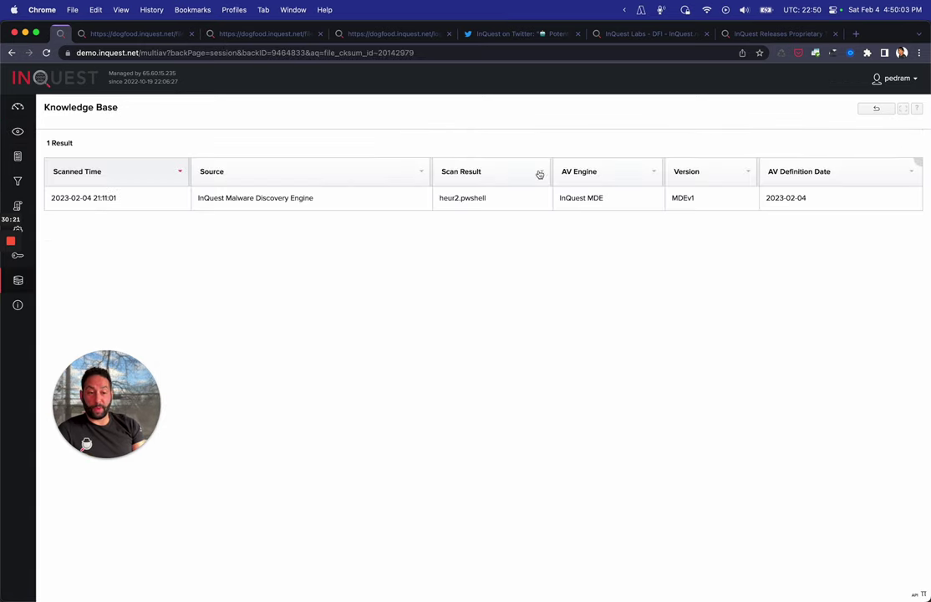
drag(442, 198, 487, 198)
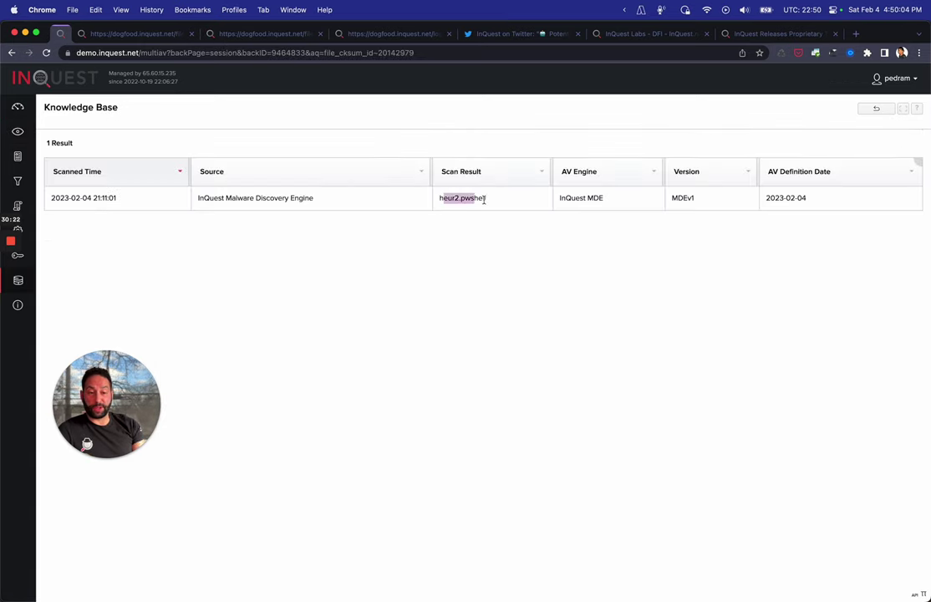
click(877, 109)
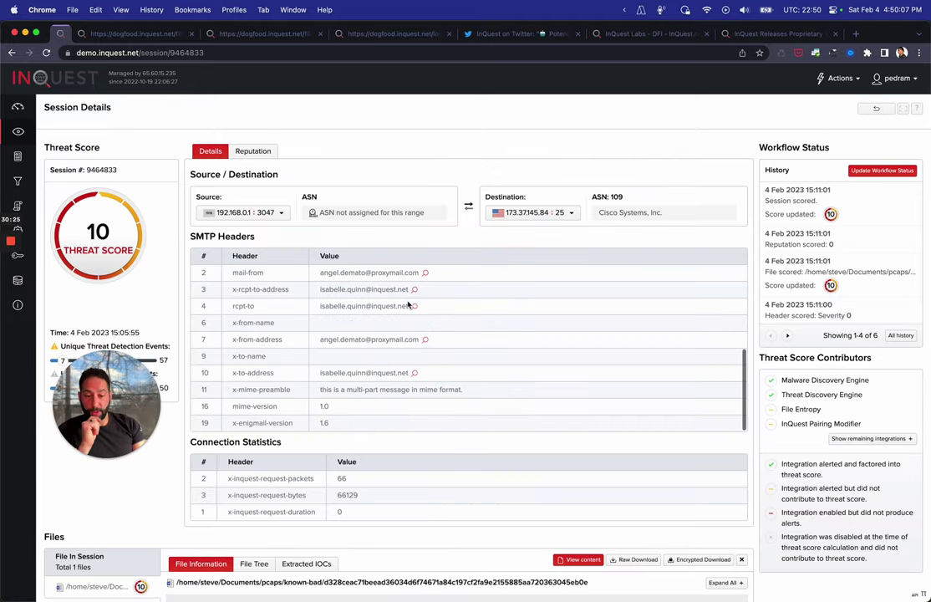
scroll(247, 581, down, 5)
Expand File Events and show the Embedded VB Macro payload hits
click(247, 577)
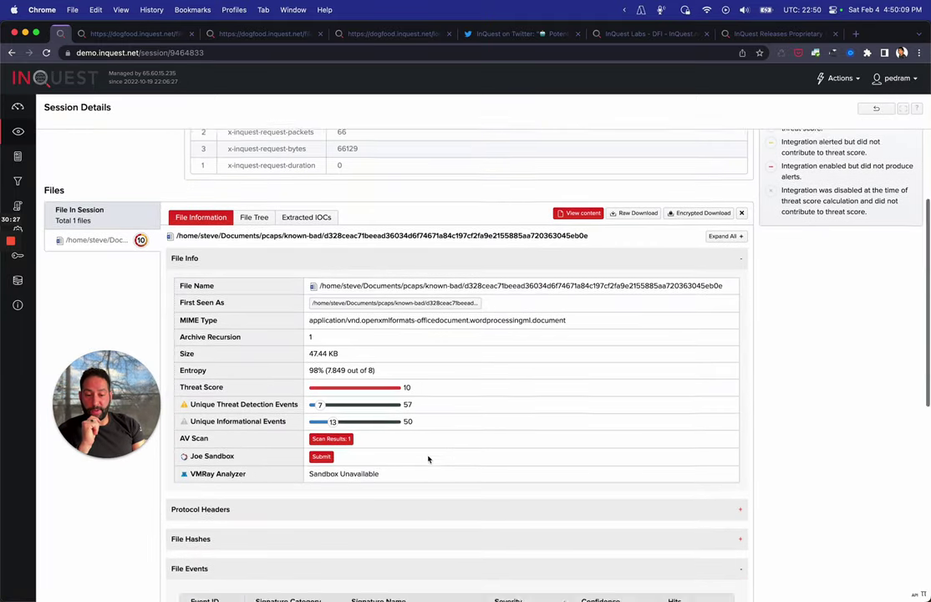
scroll(428, 458, down, 6)
scroll(428, 458, up, 2)
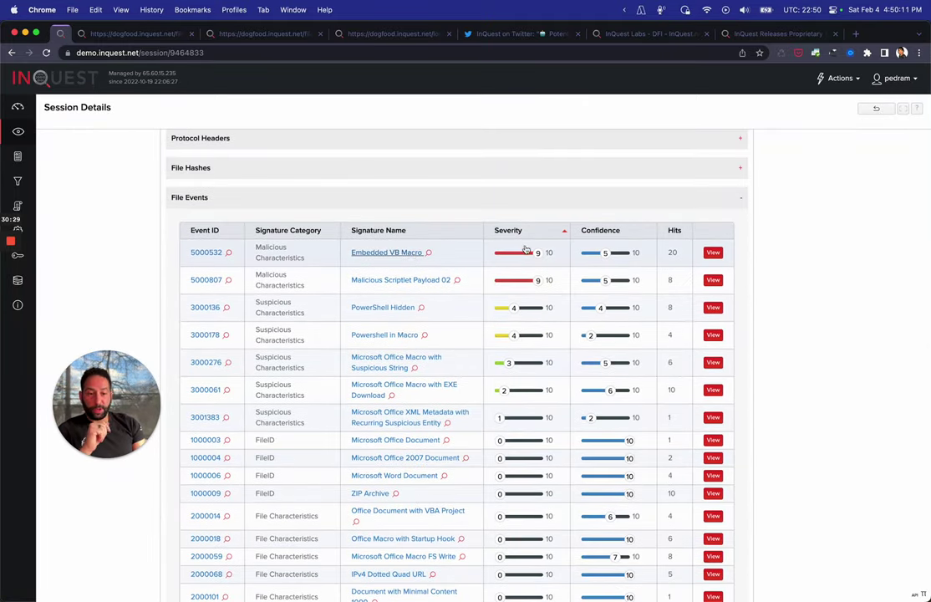
click(715, 255)
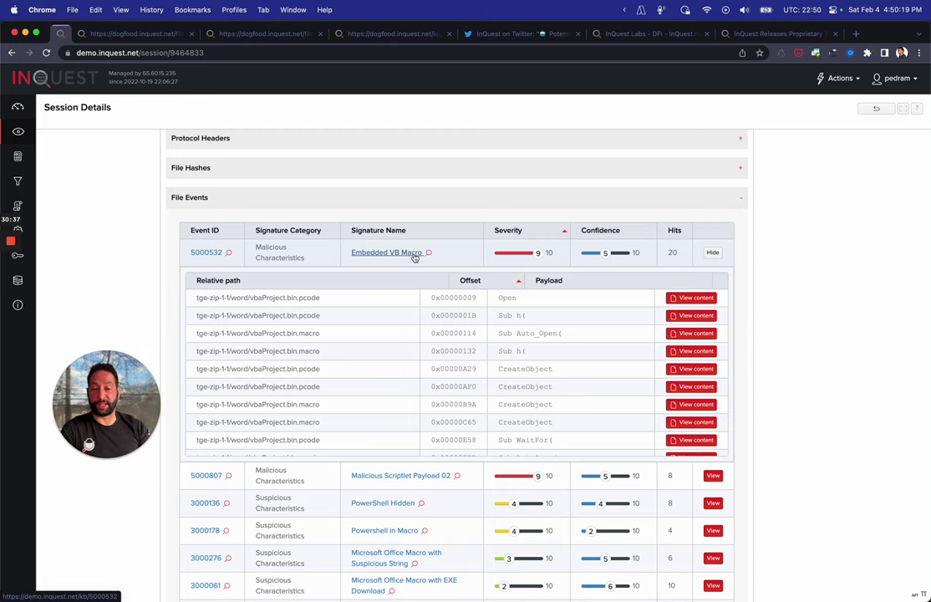
Show the Malicious Scriptlet Payload 02 hits, then display the attachment's File Tree
scroll(581, 333, down, 10)
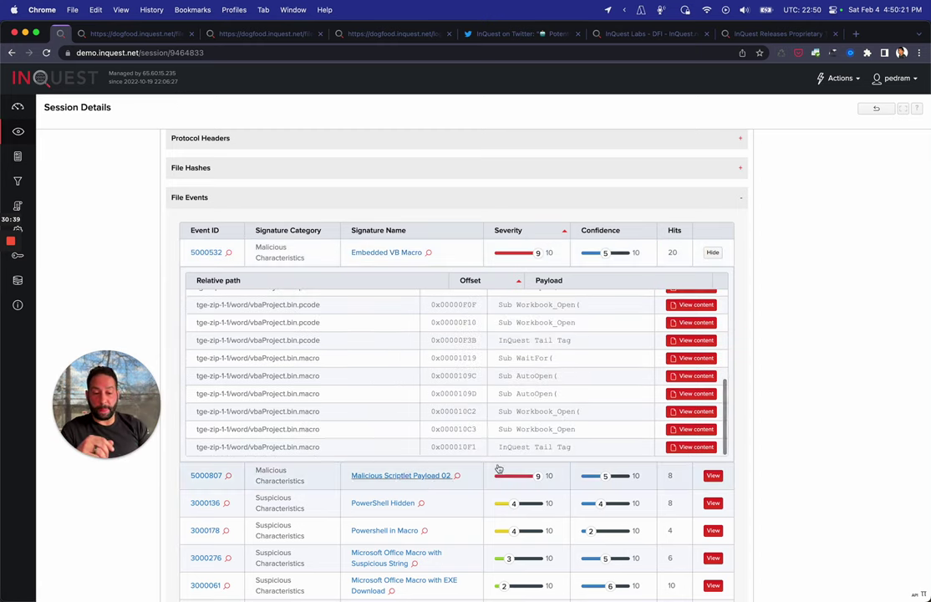
click(713, 476)
scroll(432, 355, down, 5)
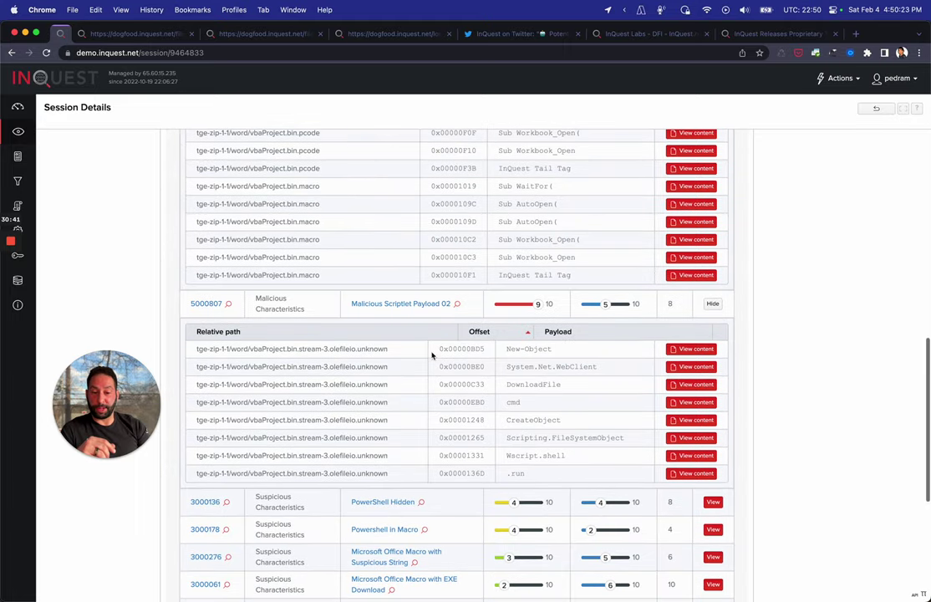
scroll(432, 355, down, 8)
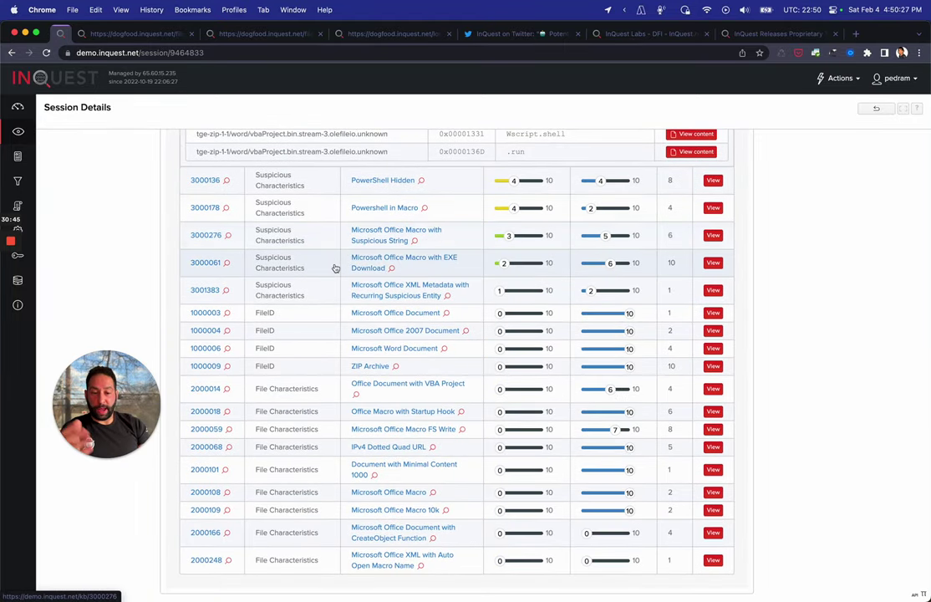
scroll(504, 501, up, 6)
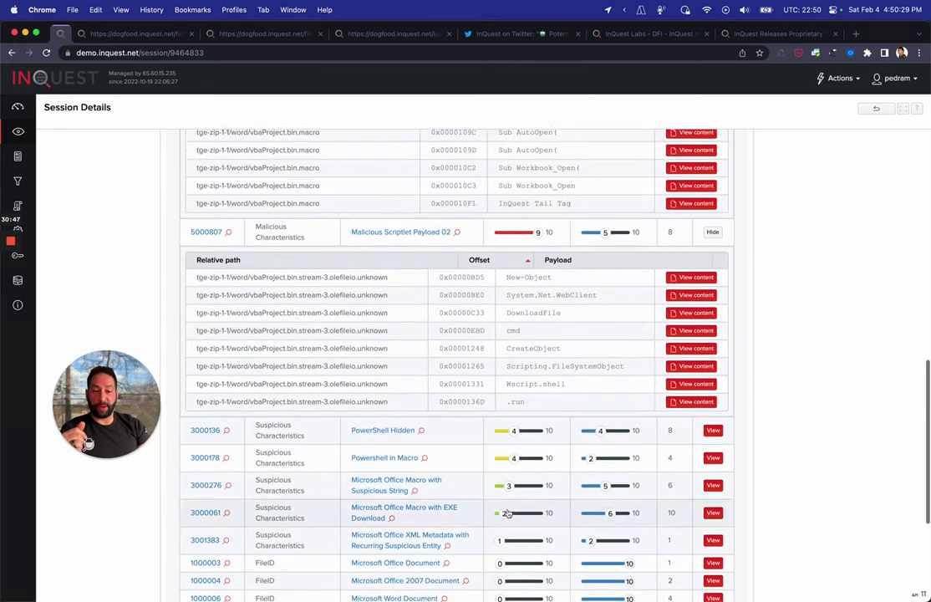
scroll(507, 513, up, 15)
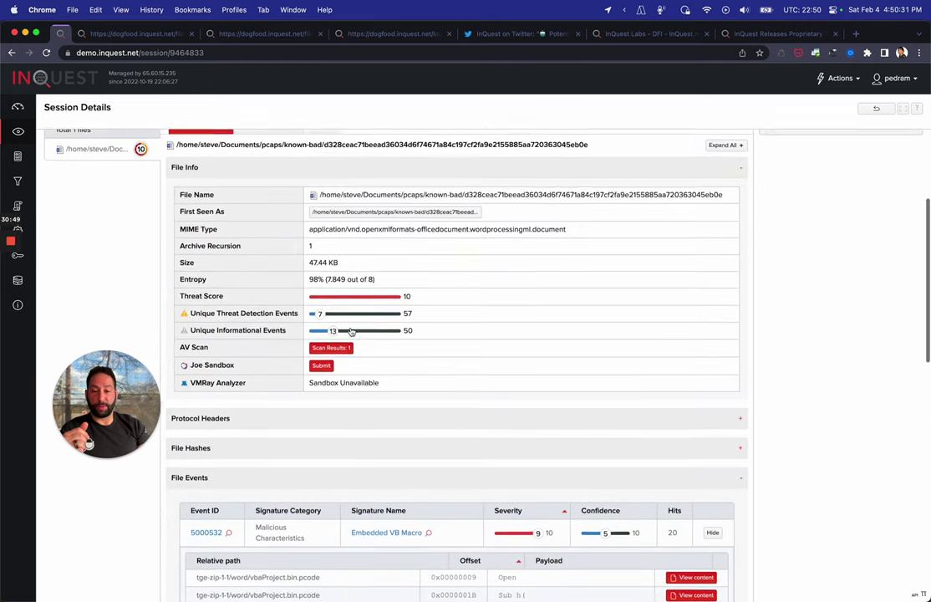
scroll(351, 332, up, 3)
click(255, 256)
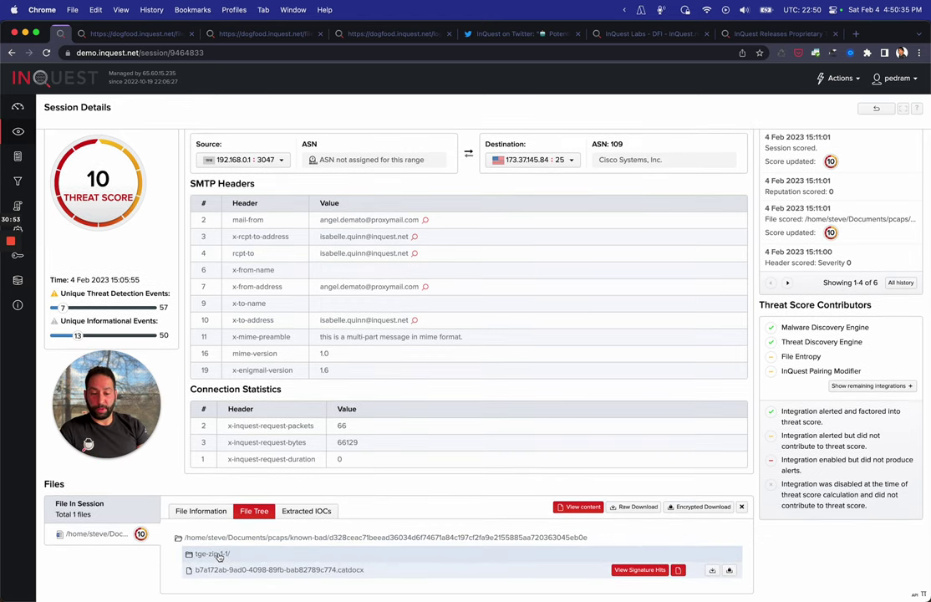
Expand tge-zip-1-1/word/media and preview, then close, the image1.gif lure
click(216, 555)
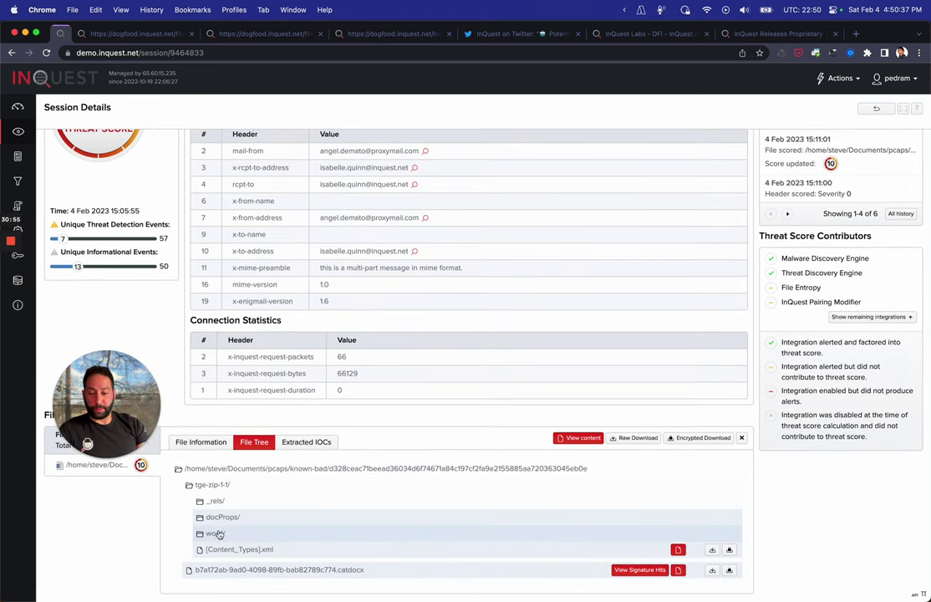
click(216, 533)
scroll(495, 390, down, 5)
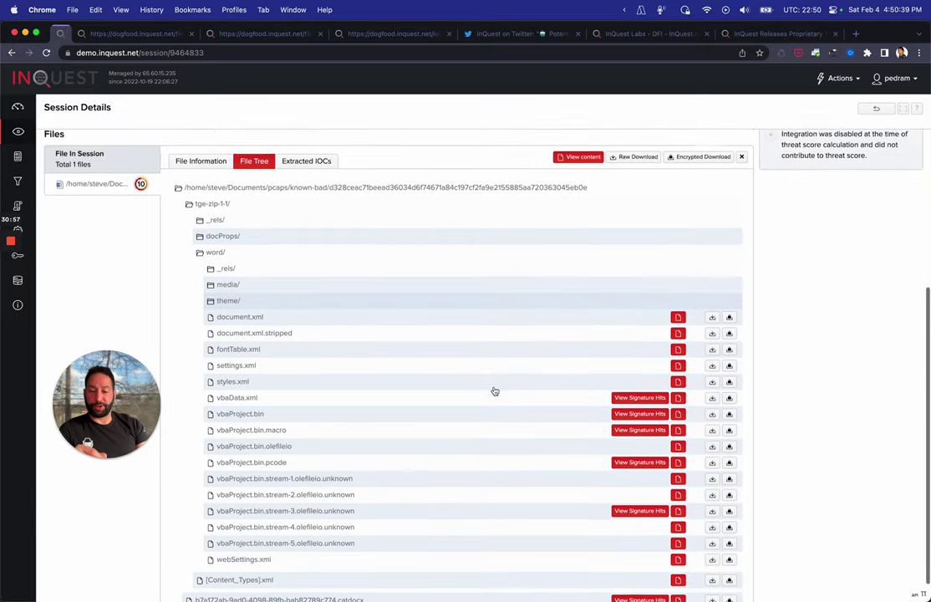
scroll(495, 392, down, 1)
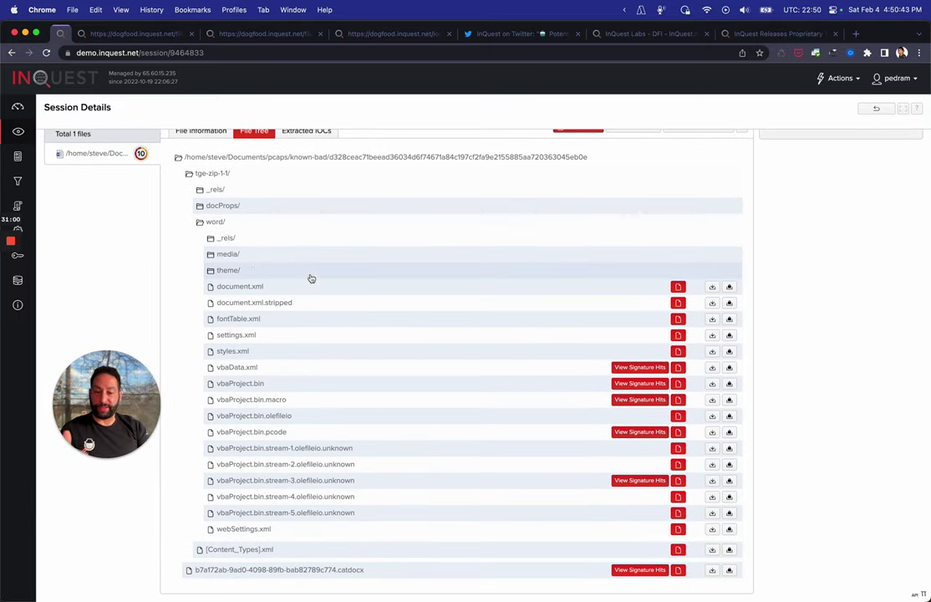
click(228, 253)
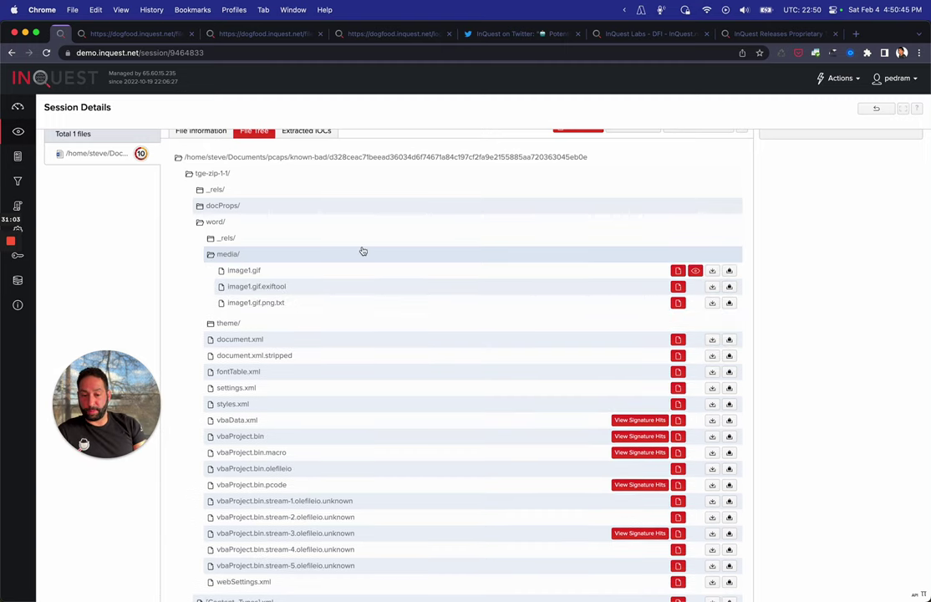
click(694, 271)
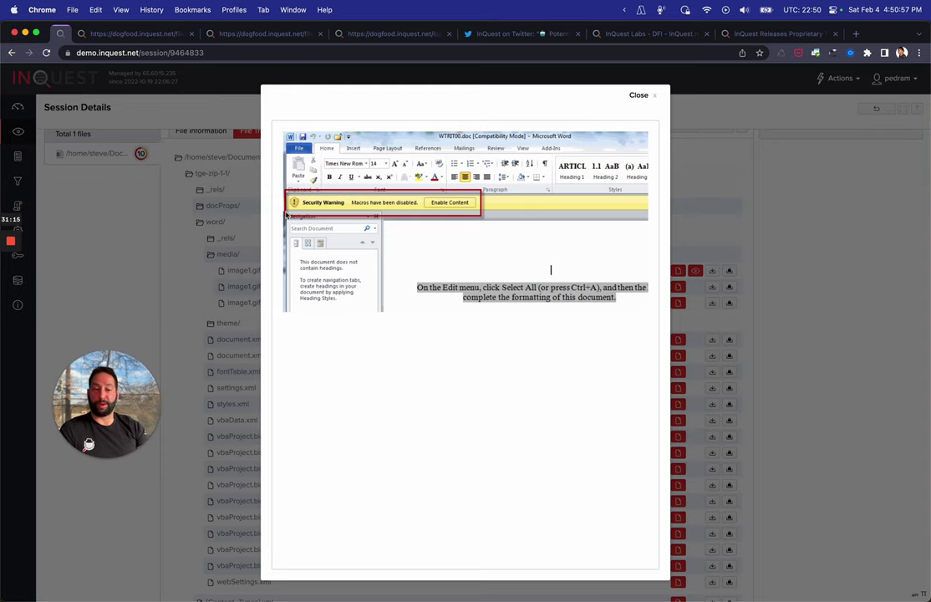
click(640, 95)
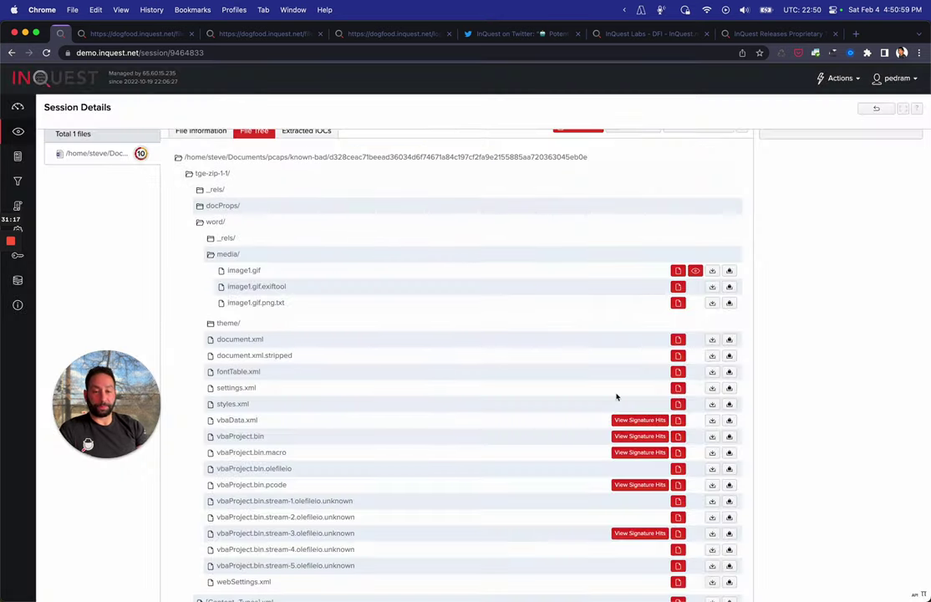
scroll(616, 396, up, 5)
Show the attachment's extracted IOCs and copy the IP 162.243.234.167
click(308, 352)
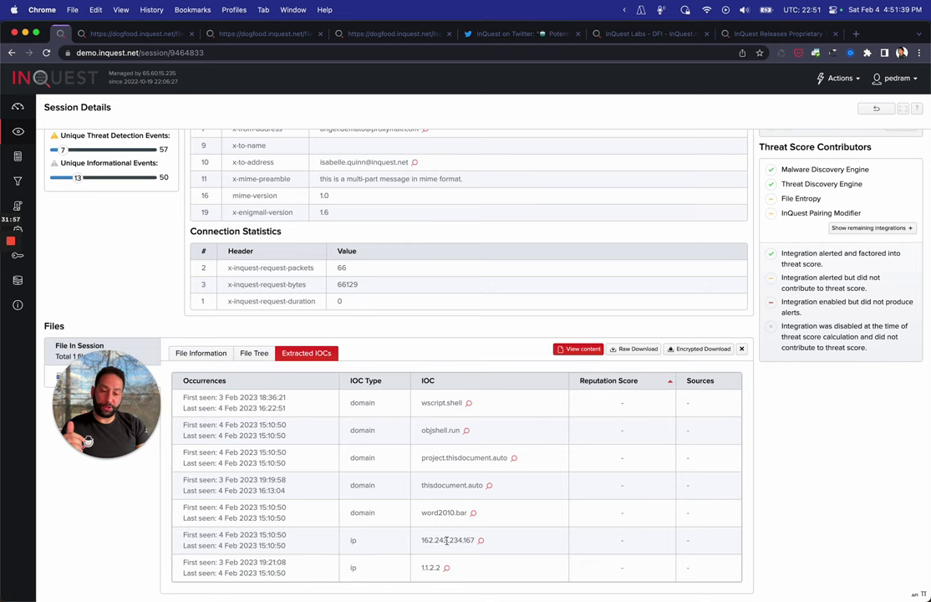
drag(426, 402, 479, 405)
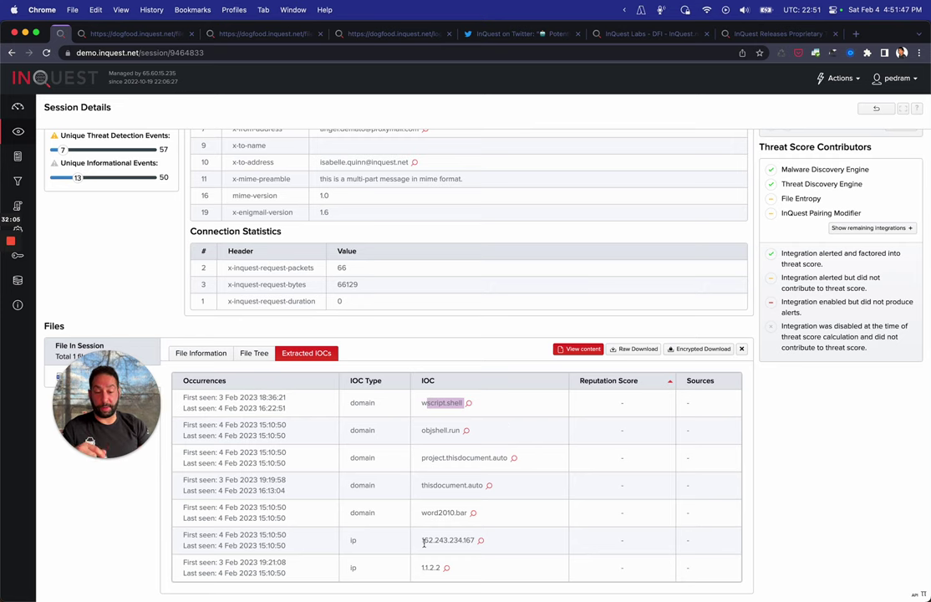
click(424, 541)
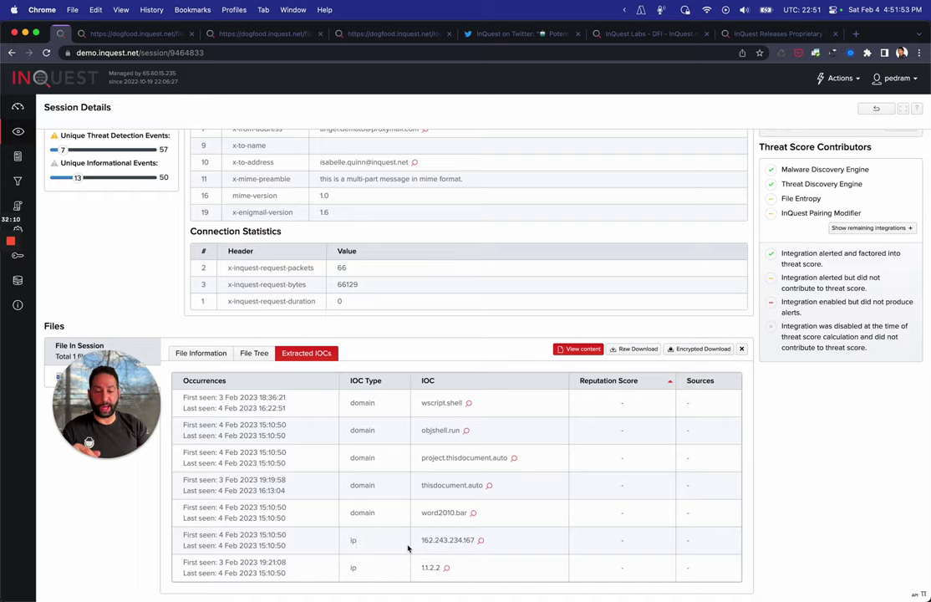
scroll(410, 547, up, 5)
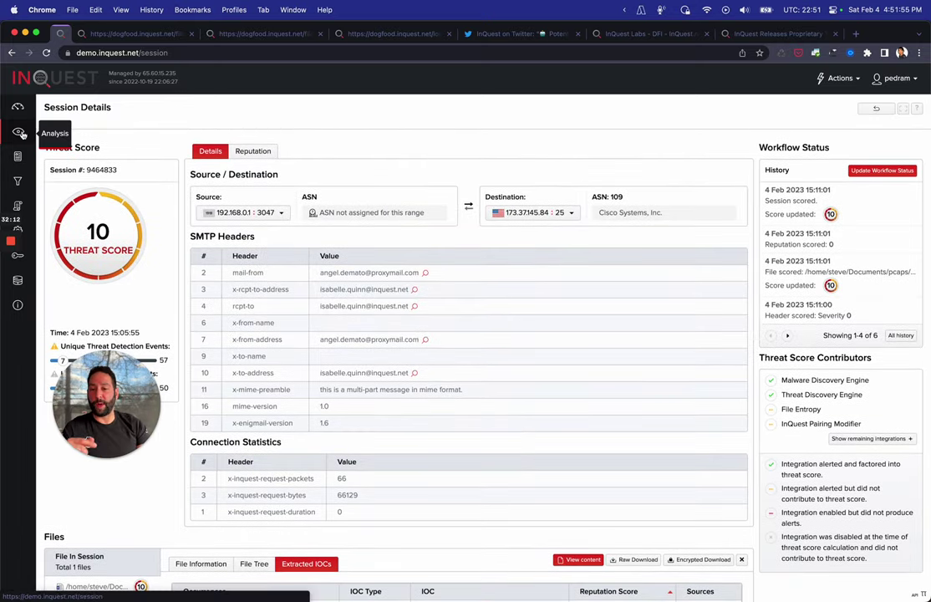
Open the web Protocols search with advanced options and a 24-hour time range
click(18, 130)
click(116, 122)
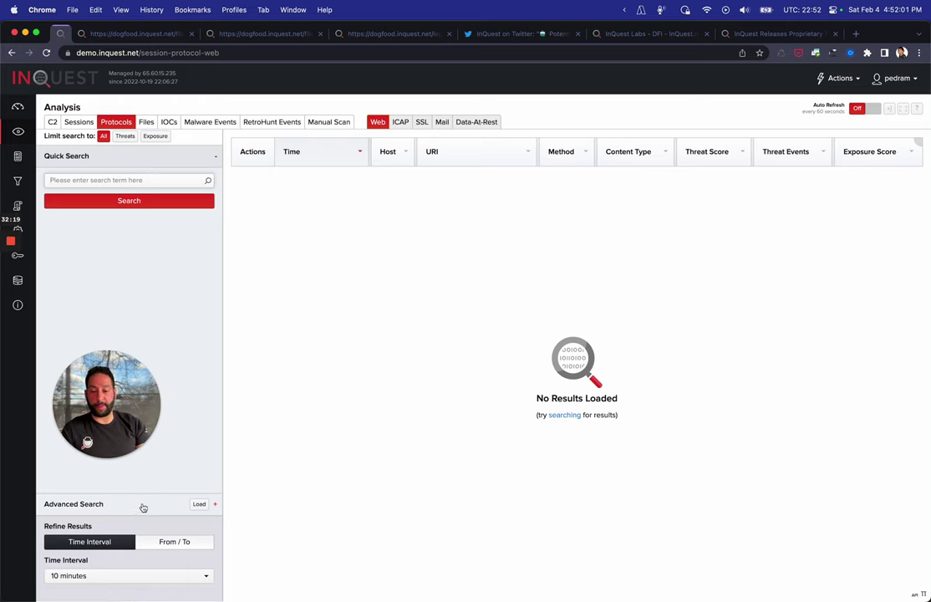
click(141, 504)
drag(132, 454, 834, 550)
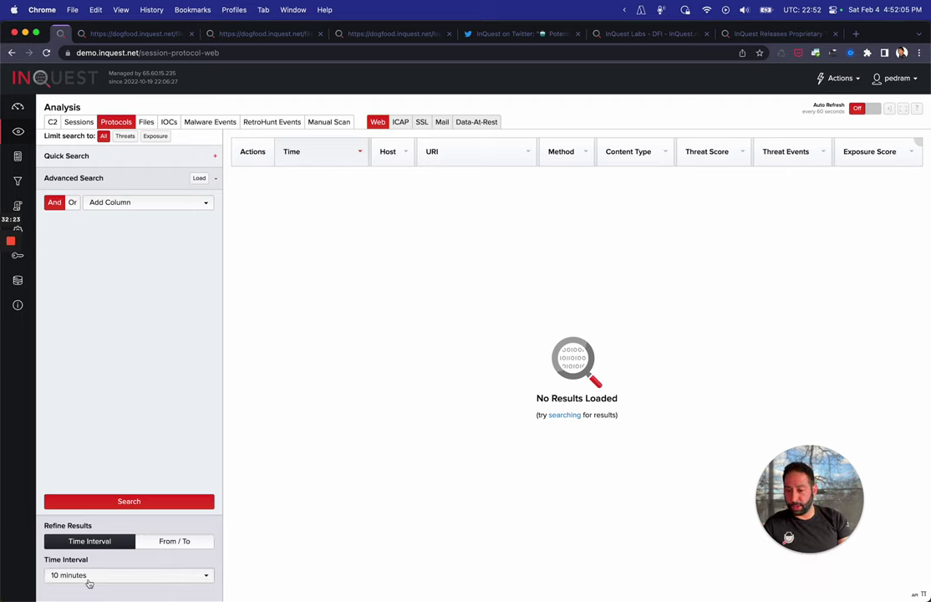
click(90, 580)
click(61, 495)
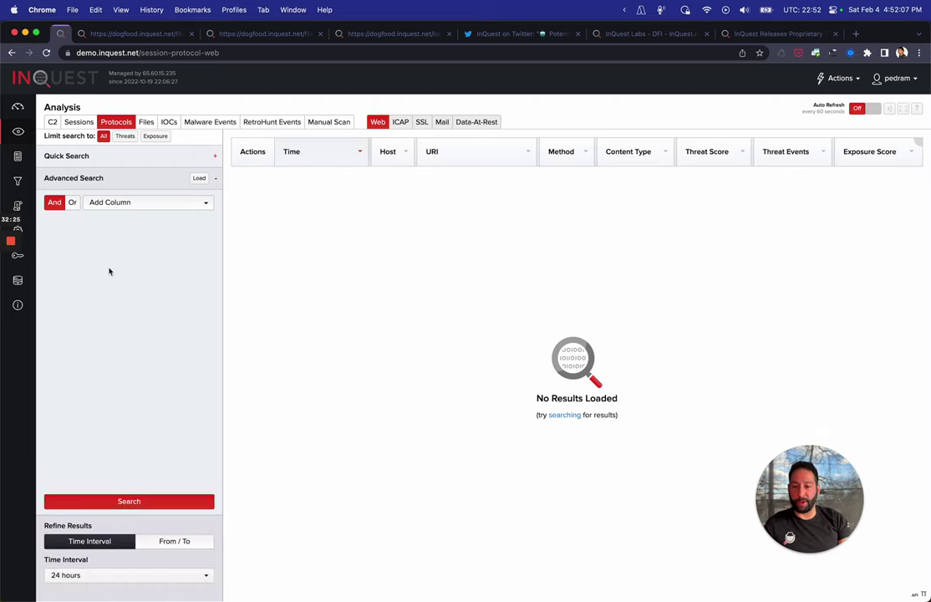
Search for Destination IP equal to the pasted 162.243.234.167
click(159, 204)
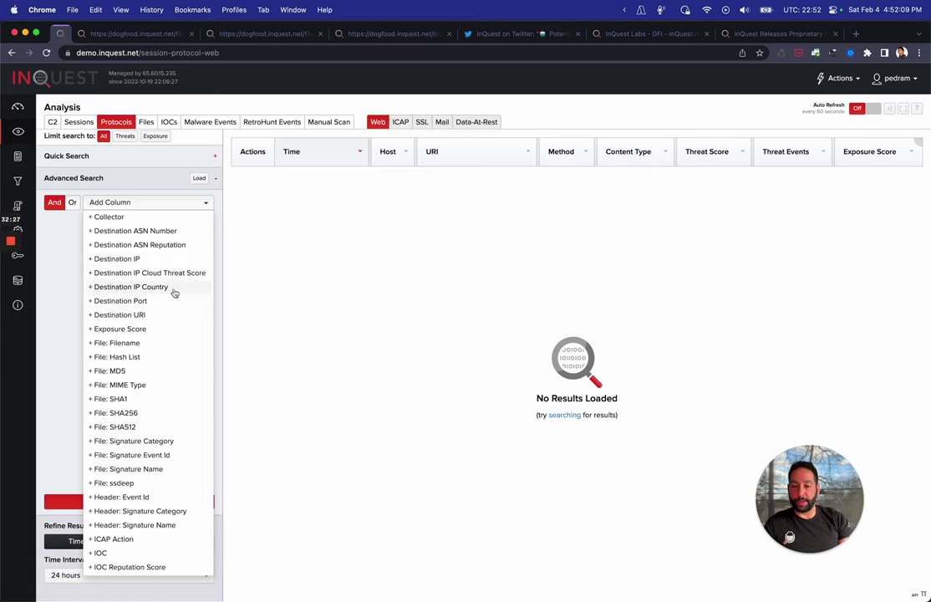
scroll(175, 294, down, 5)
scroll(175, 293, up, 5)
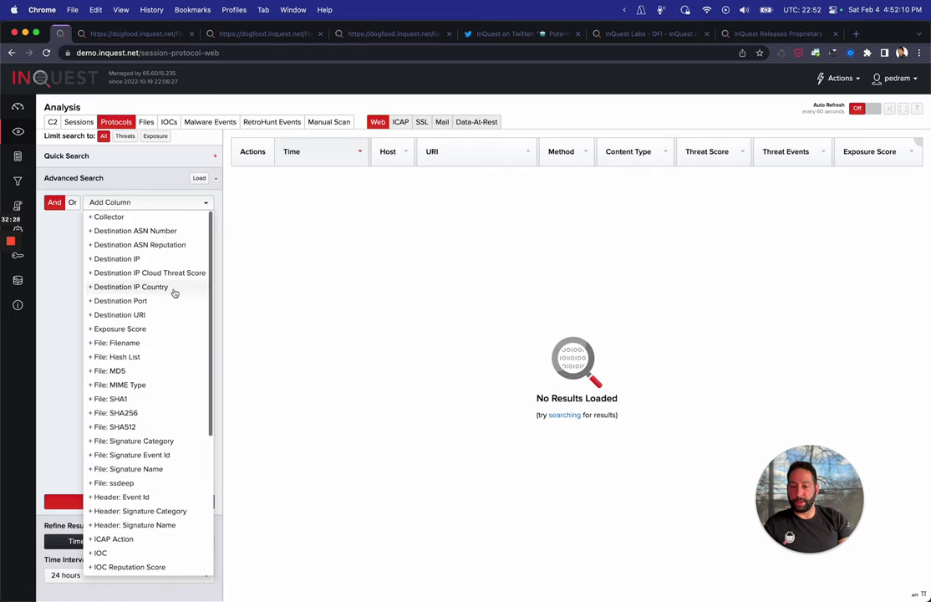
click(138, 257)
click(149, 236)
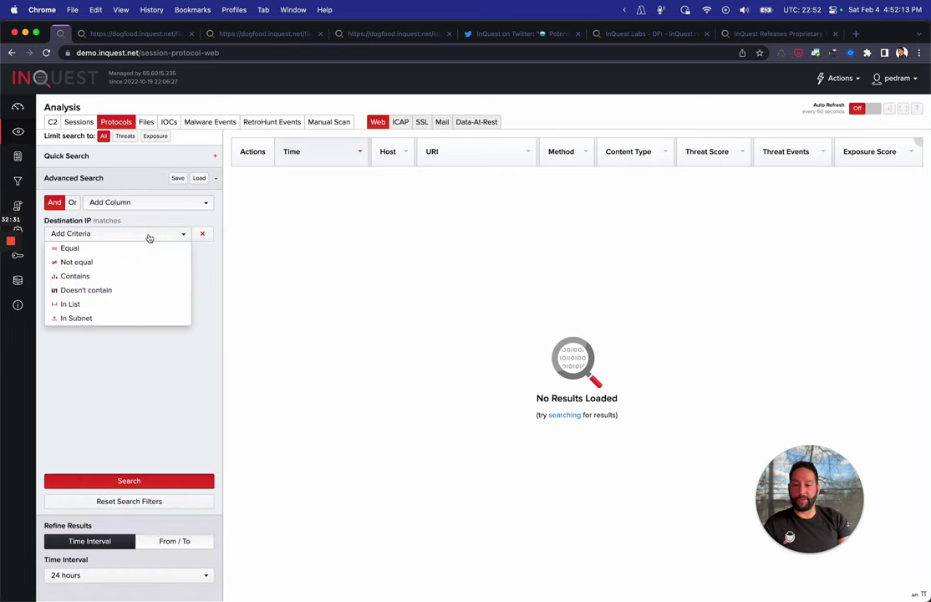
click(116, 247)
click(110, 253)
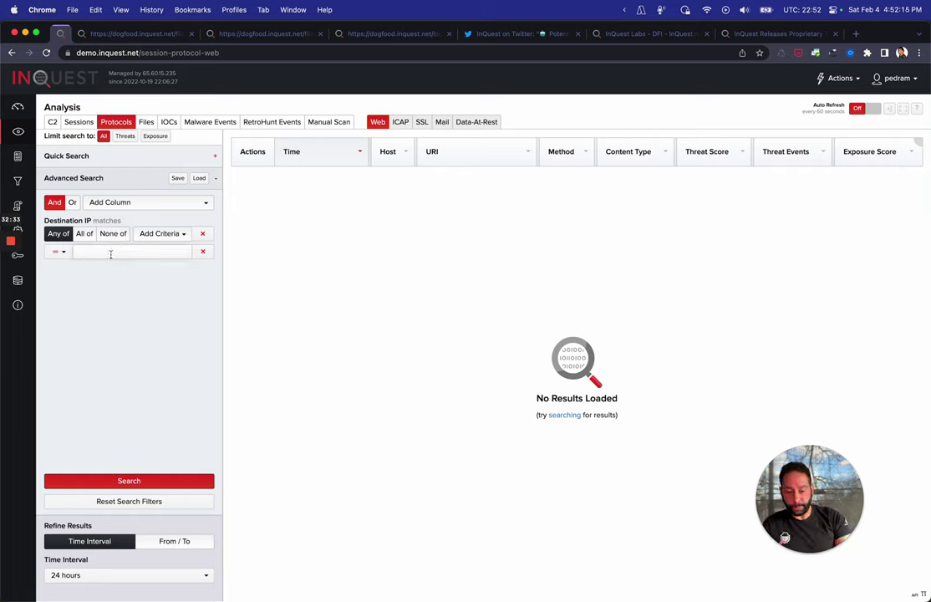
text(162.243.234.167)
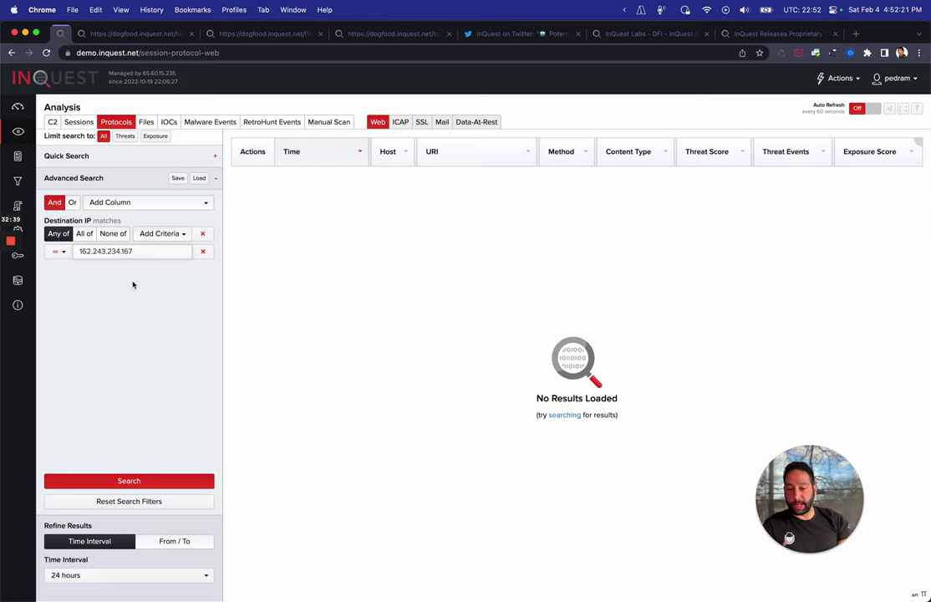
click(117, 482)
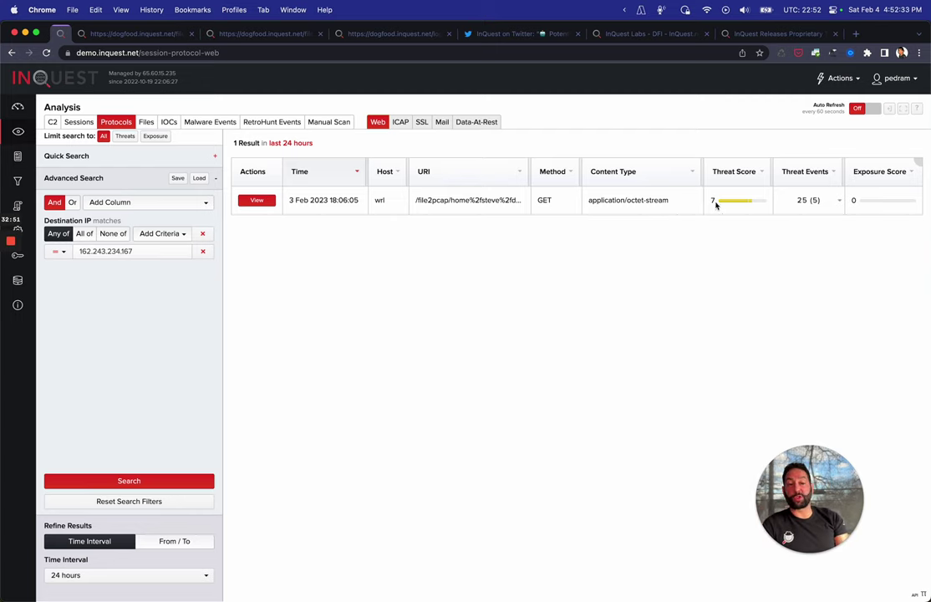
Open web session 9391835 and highlight its Malware and Threat Discovery Engine contributors
click(261, 201)
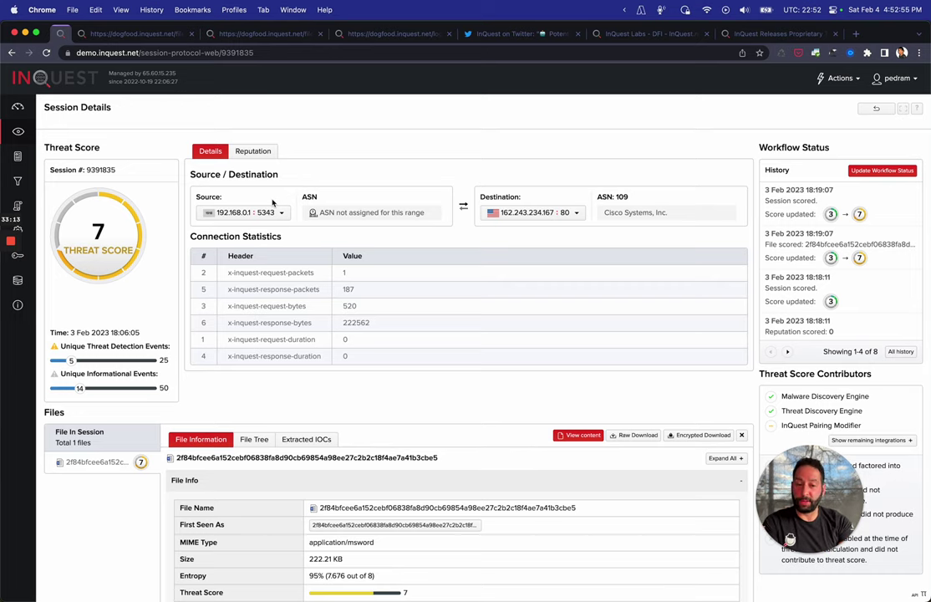
scroll(272, 203, down, 1)
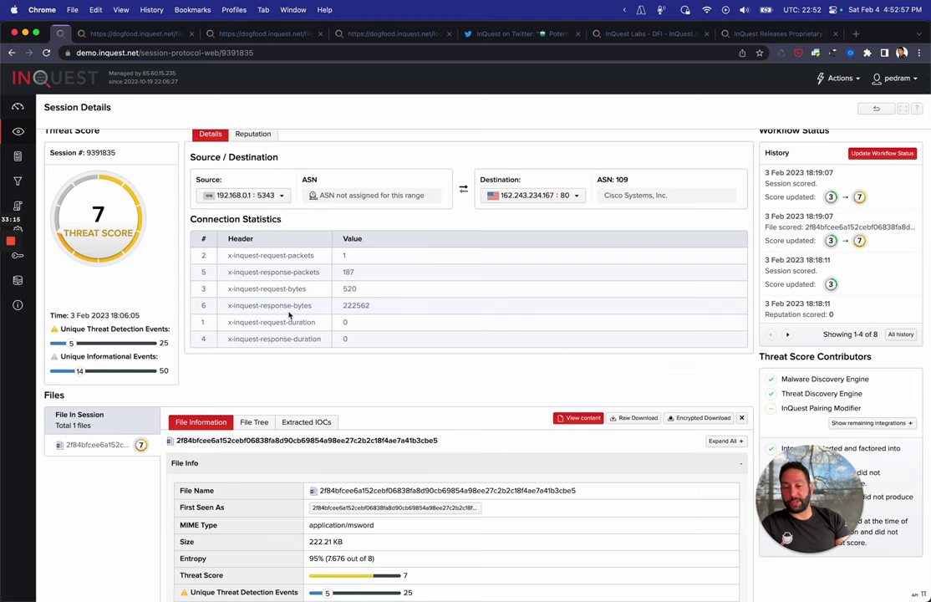
scroll(535, 262, down, 5)
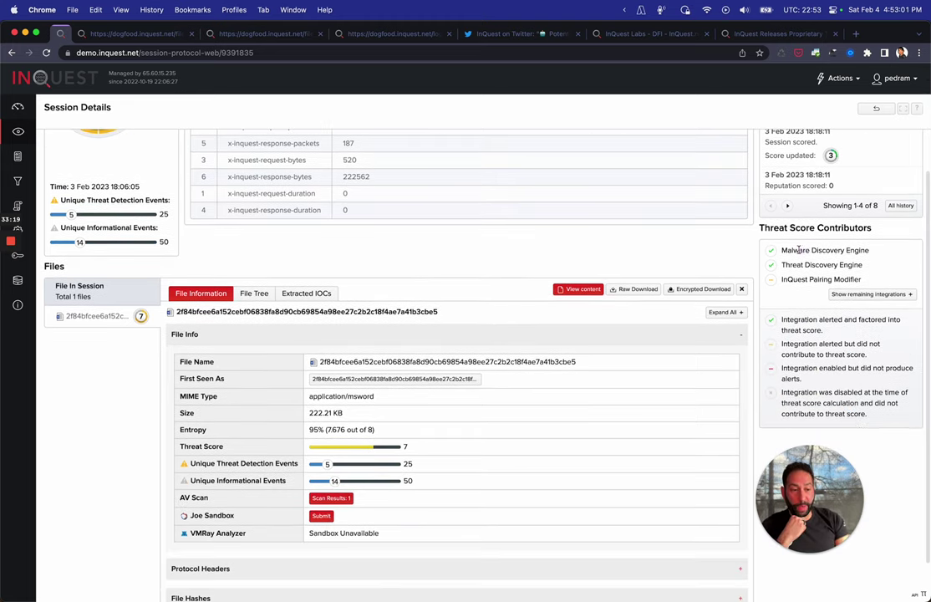
drag(798, 250, 841, 250)
drag(785, 265, 788, 279)
scroll(508, 263, down, 3)
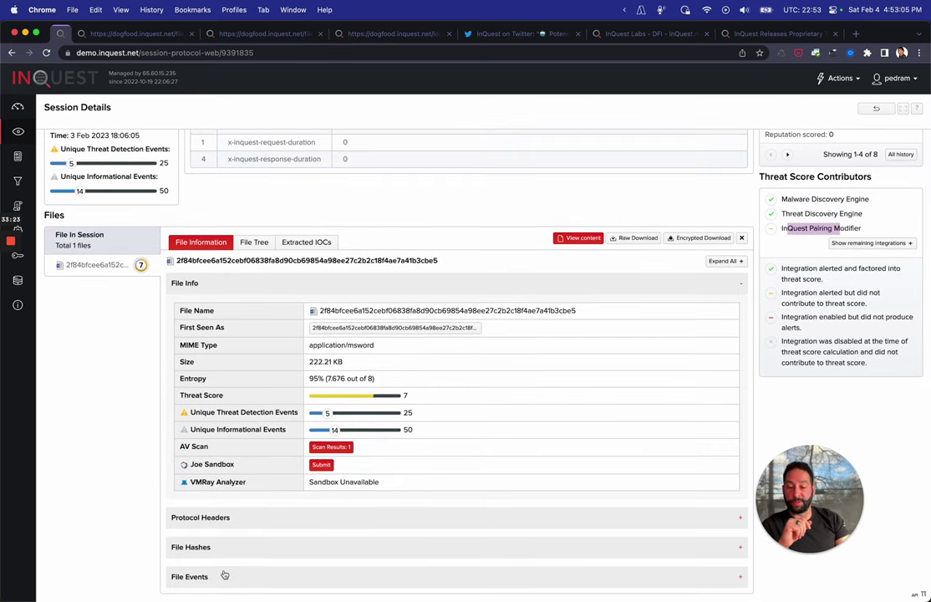
Expand the file's triggered File Events, then show its File Tree
click(198, 579)
scroll(126, 505, down, 6)
scroll(126, 505, down, 3)
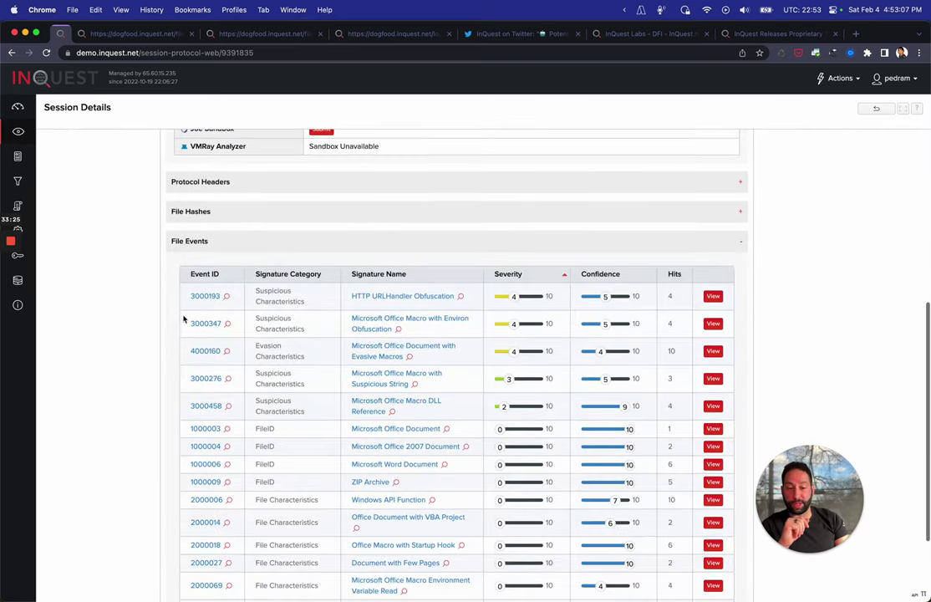
scroll(150, 346, up, 6)
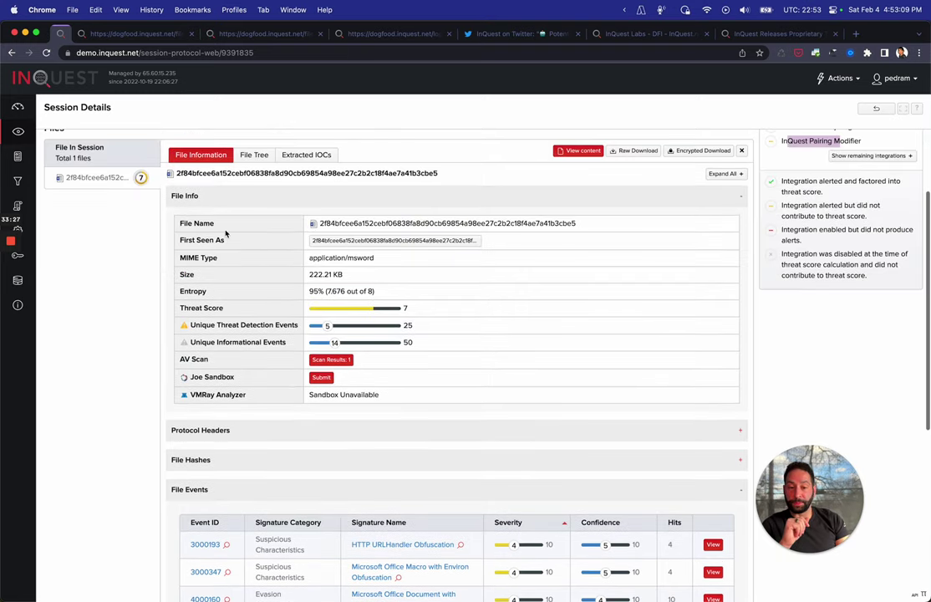
click(254, 152)
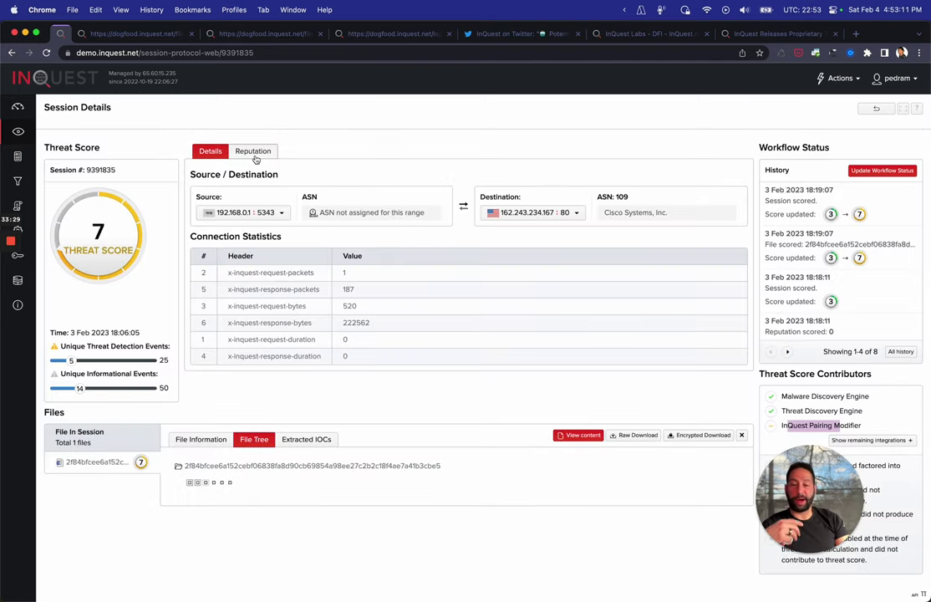
Scroll the file tree, then list the four extracted domain IOCs such as yf.lc and p9.fr
scroll(295, 402, down, 1)
scroll(295, 402, down, 3)
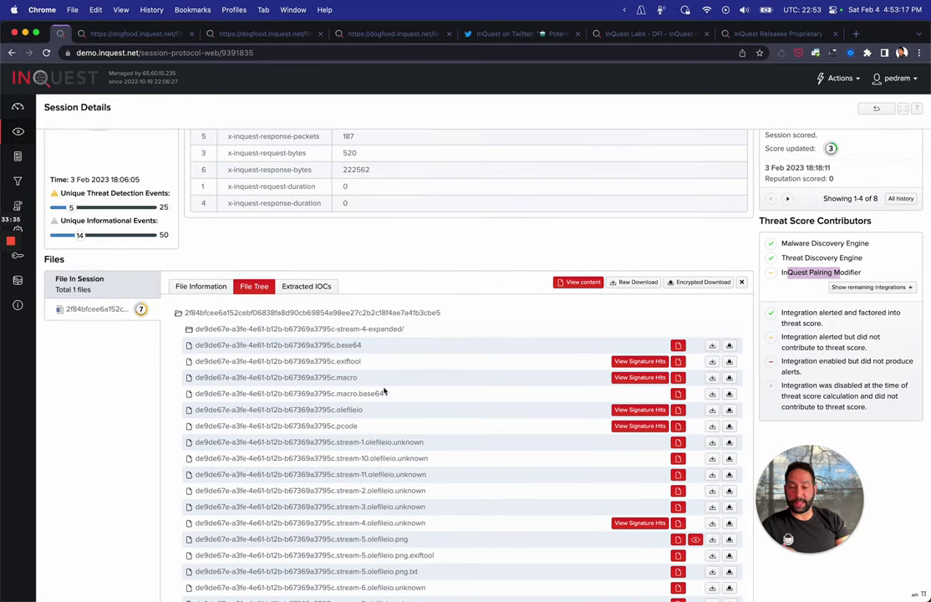
click(312, 286)
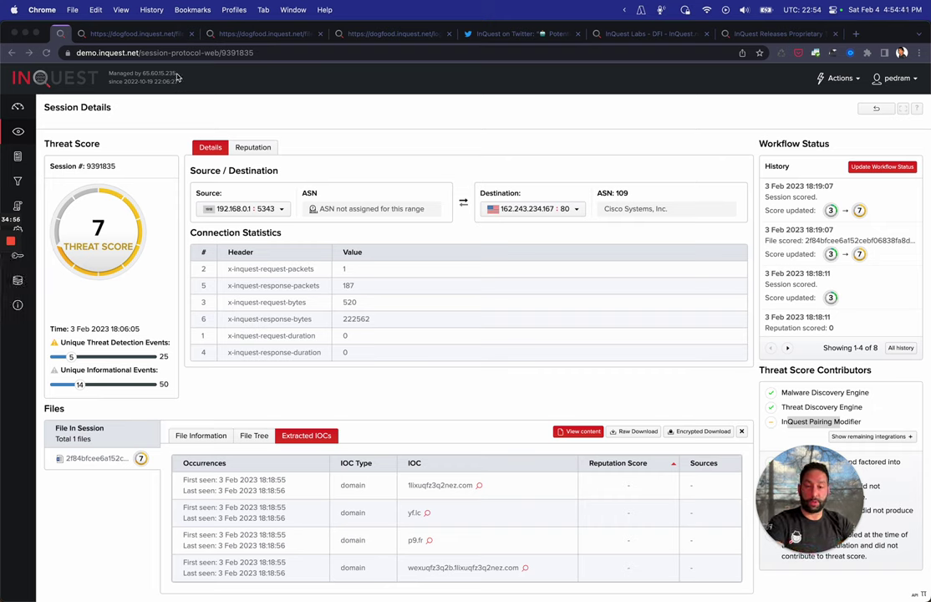
Load the knowledge base by changing the page address to /kb
click(127, 49)
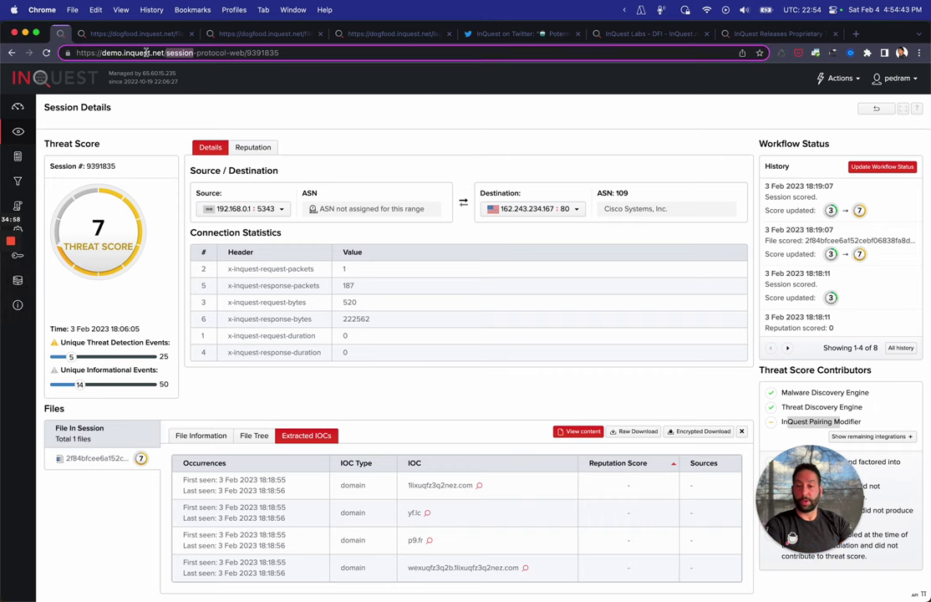
key(Right)
key(BackSpace)
key(BackSpace)
key(BackSpace)
key(BackSpace)
key(BackSpace)
key(BackSpace)
key(BackSpace)
key(BackSpace)
key(BackSpace)
key(BackSpace)
key(BackSpace)
key(BackSpace)
key(BackSpace)
key(BackSpace)
key(BackSpace)
key(BackSpace)
key(BackSpace)
key(BackSpace)
key(BackSpace)
key(BackSpace)
key(BackSpace)
key(BackSpace)
key(BackSpace)
key(BackSpace)
key(BackSpace)
key(BackSpace)
key(BackSpace)
text(kb)
key(Return)
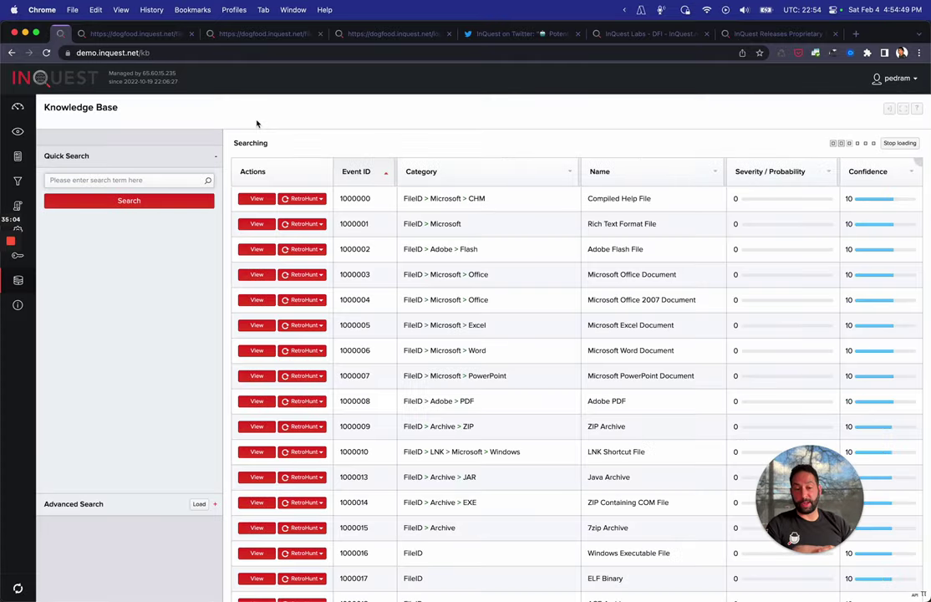
Quick-search the knowledge base for 'exodus', browse the 20 signatures, and rerun the search
click(159, 179)
text(exodus)
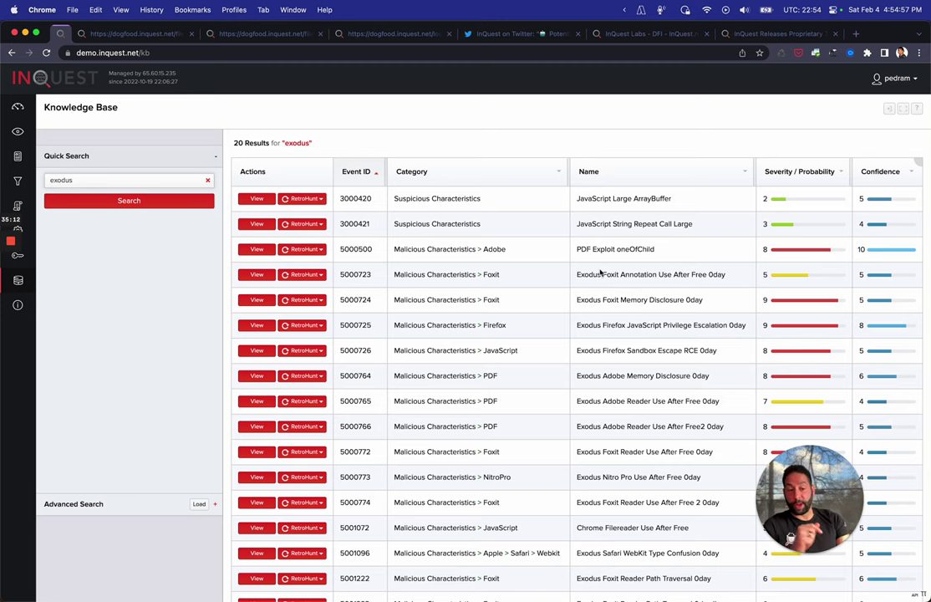
scroll(601, 270, down, 4)
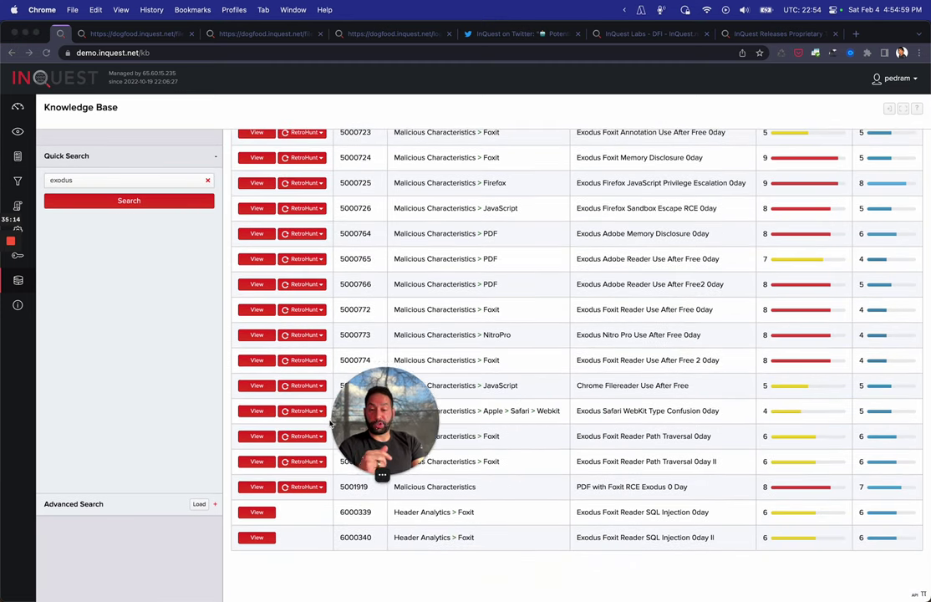
scroll(609, 471, up, 3)
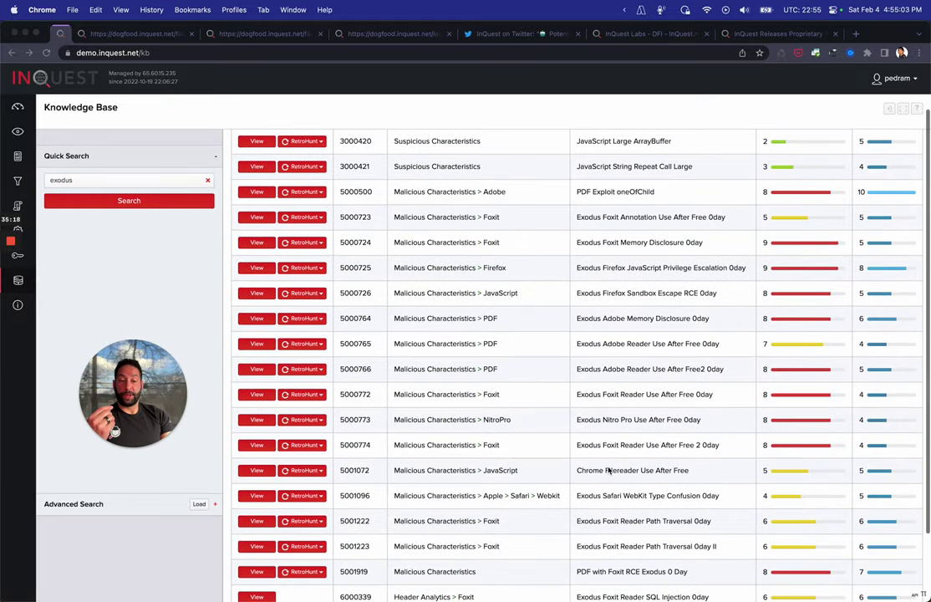
scroll(608, 470, up, 1)
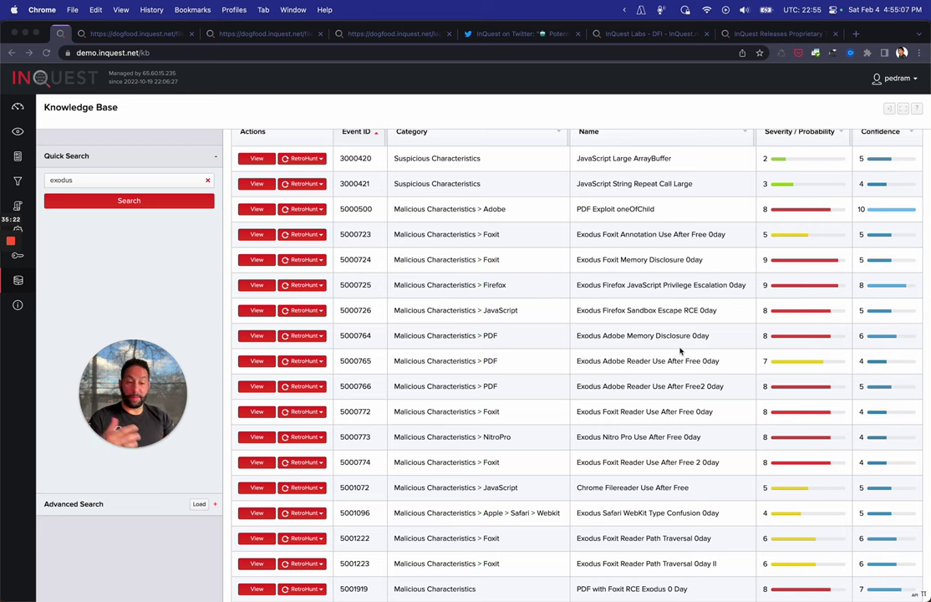
scroll(683, 330, down, 1)
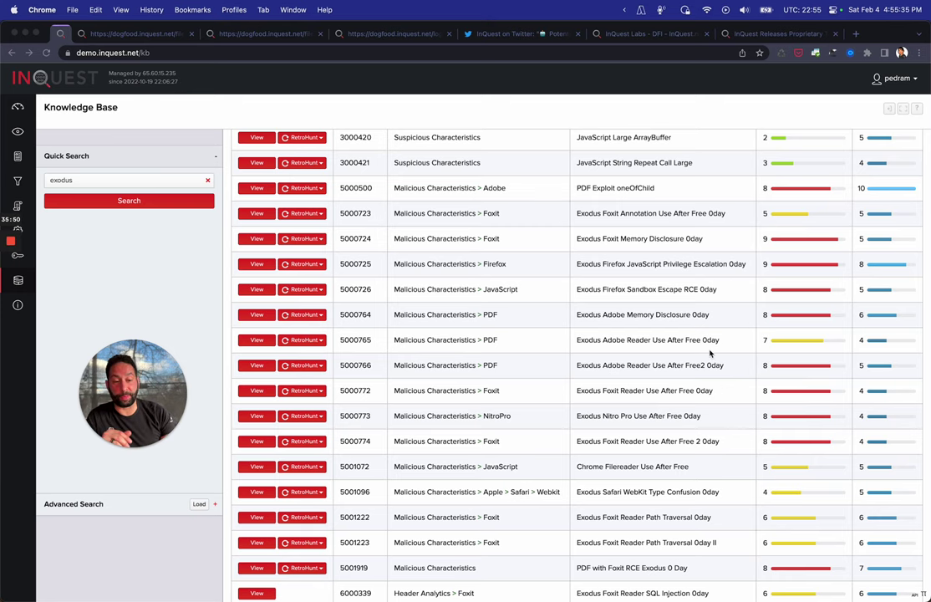
scroll(589, 336, up, 3)
scroll(616, 336, down, 5)
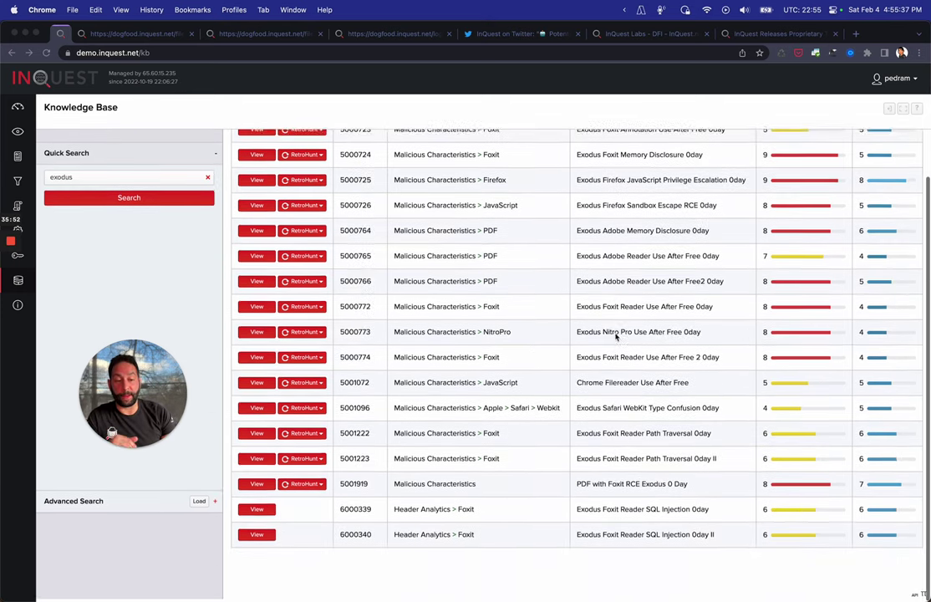
triple_click(98, 182)
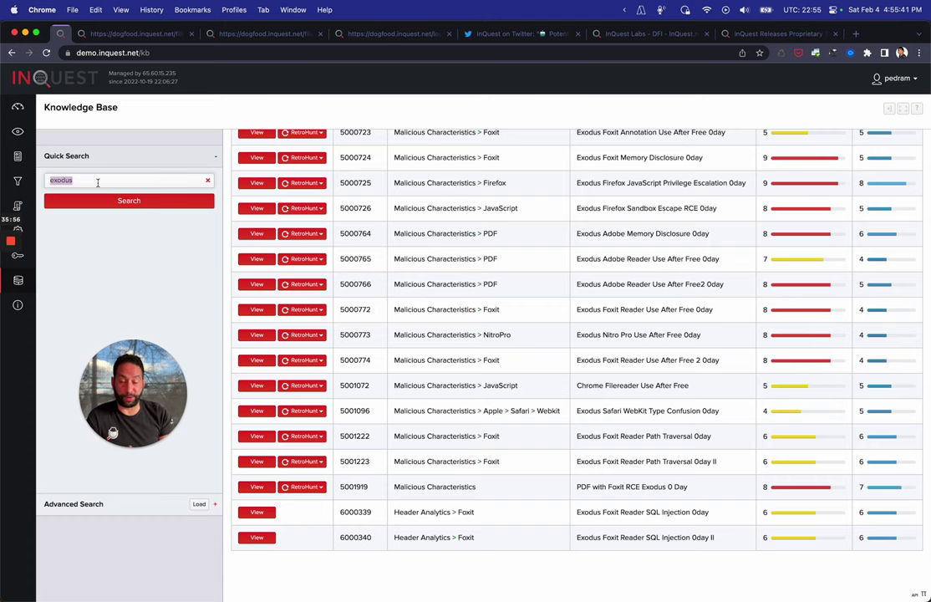
click(111, 202)
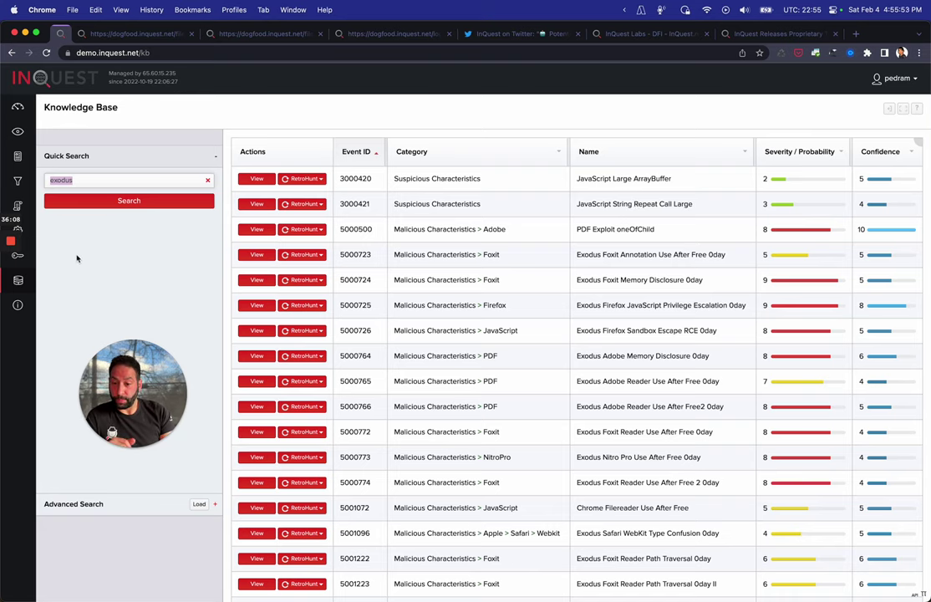
Bring up demo-collector's health under Administration Devices: CPU 1%, memory 62%, file system 80%, 68 days uptime
click(18, 231)
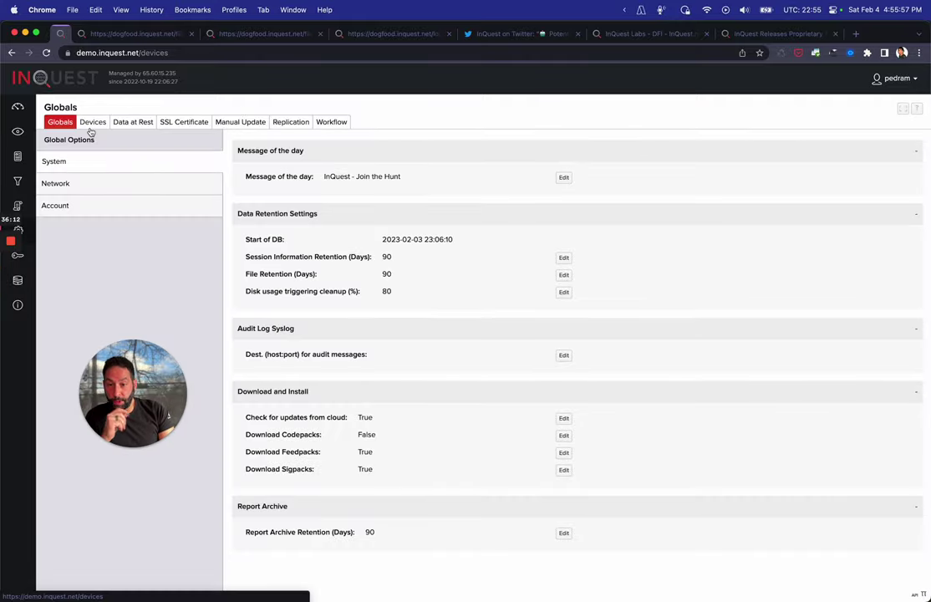
click(83, 121)
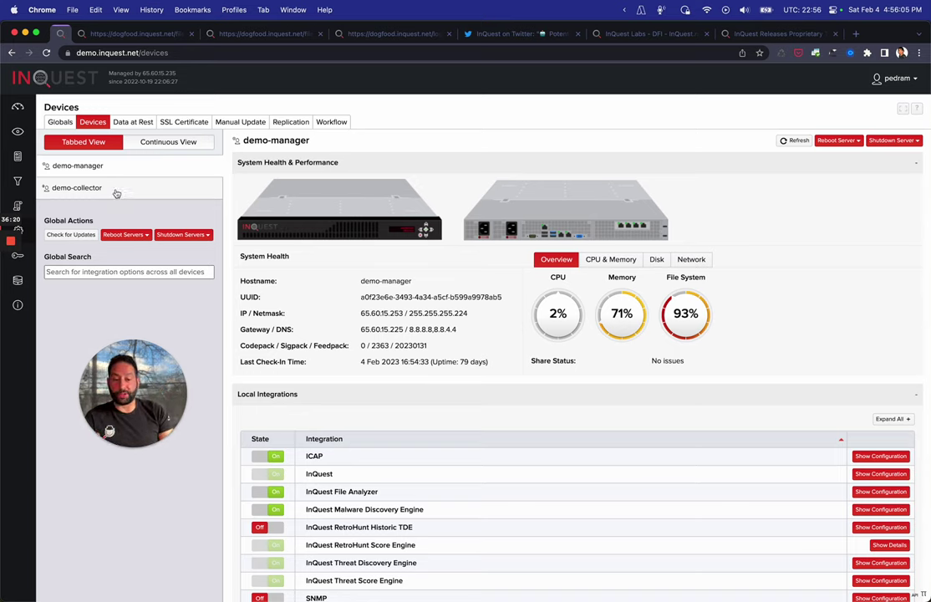
scroll(221, 403, down, 8)
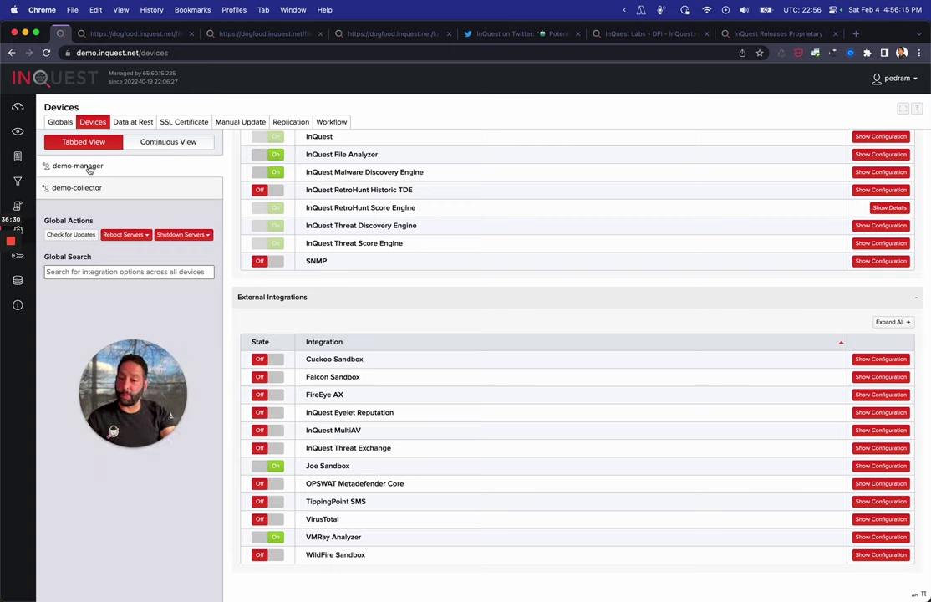
click(124, 193)
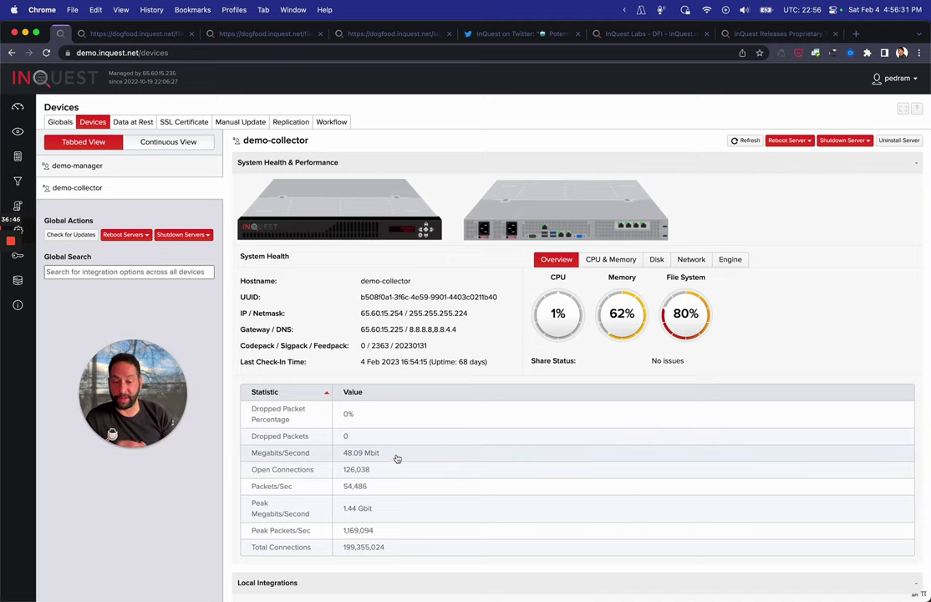
scroll(397, 459, down, 1)
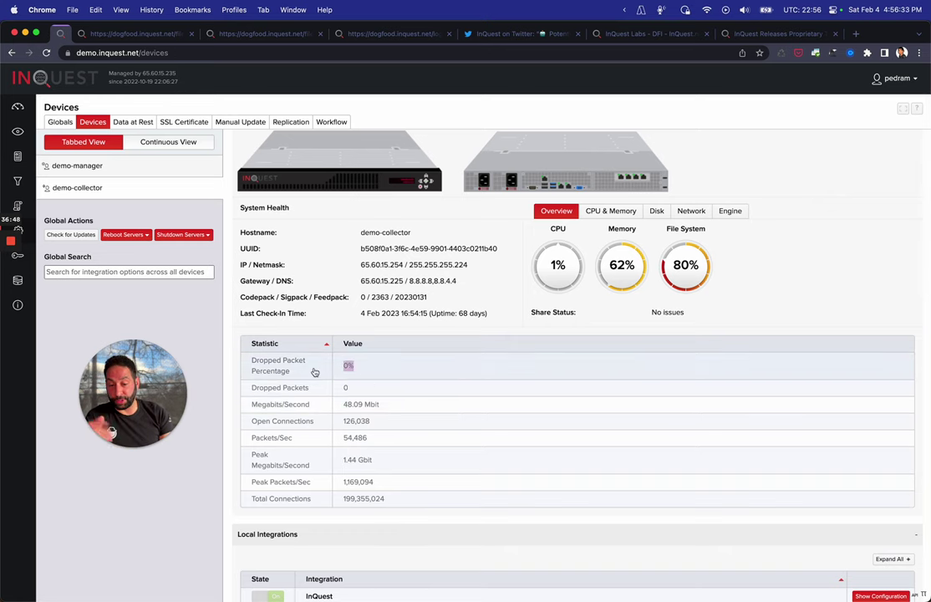
scroll(535, 351, down, 5)
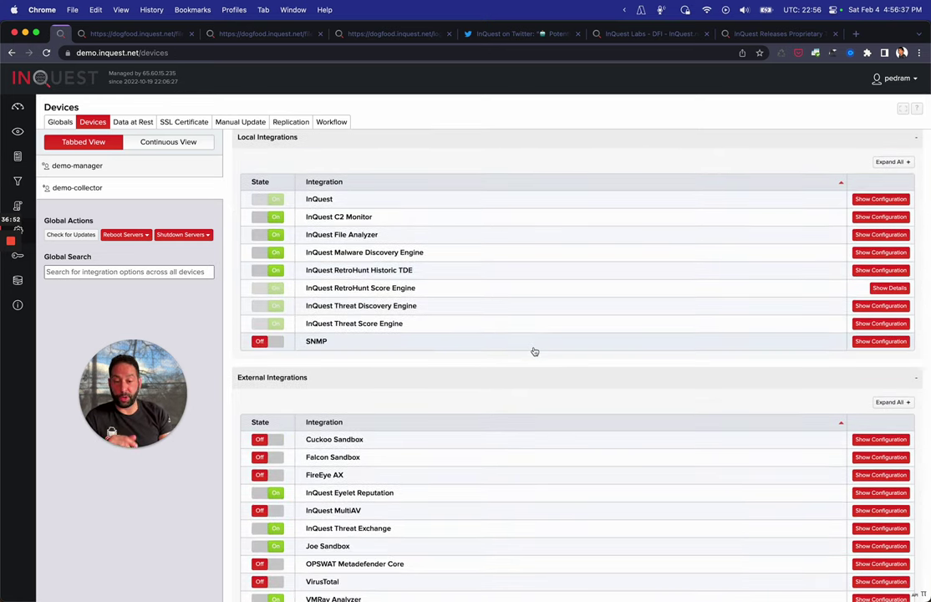
scroll(535, 351, down, 1)
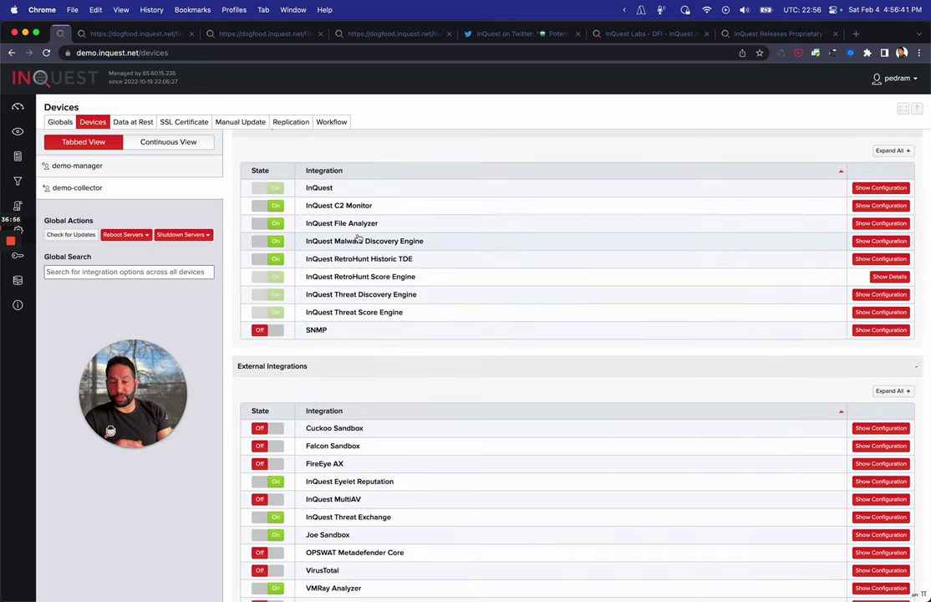
scroll(357, 239, up, 3)
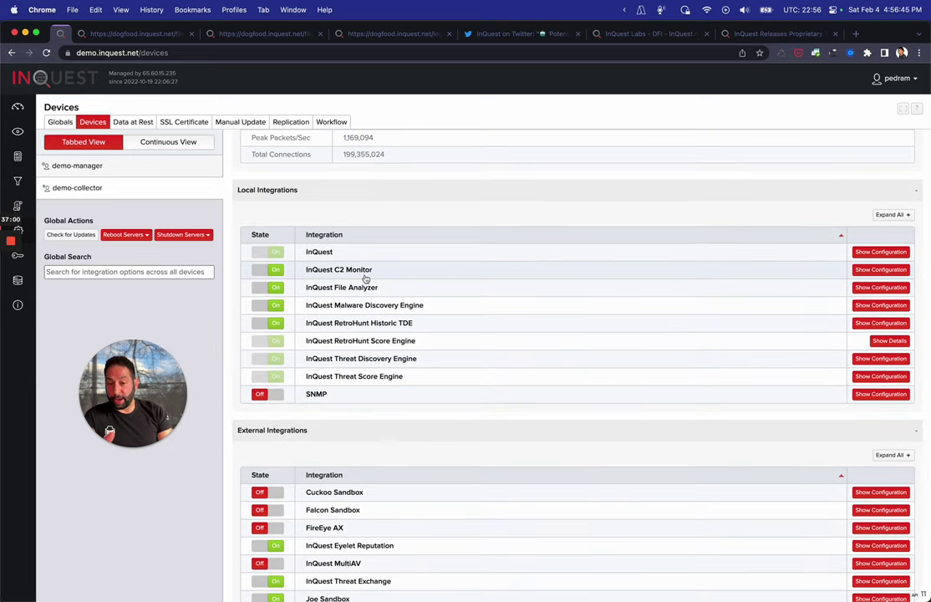
scroll(454, 245, down, 3)
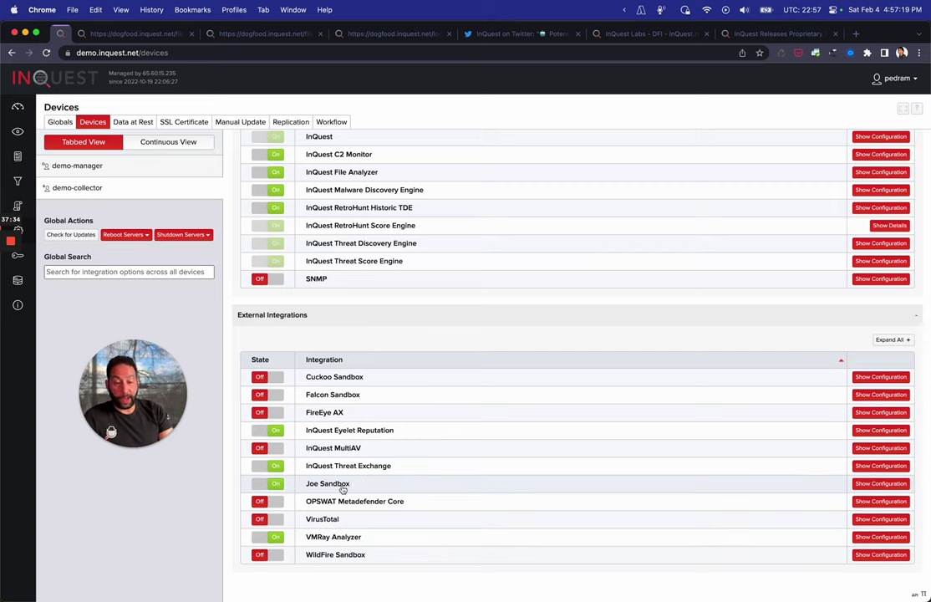
After briefly checking Joe Sandbox, show Cuckoo Sandbox's configuration and its addable properties list
click(343, 486)
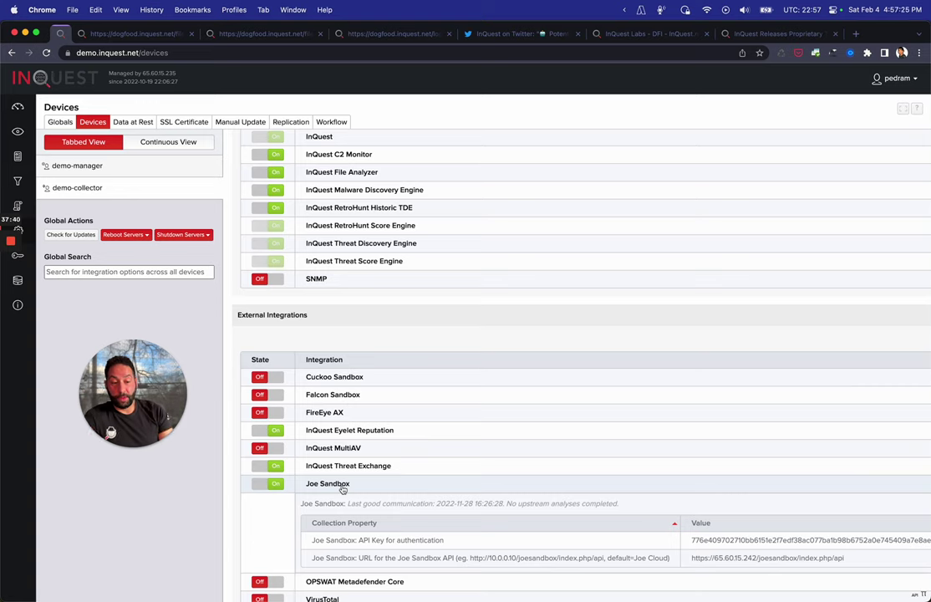
click(355, 487)
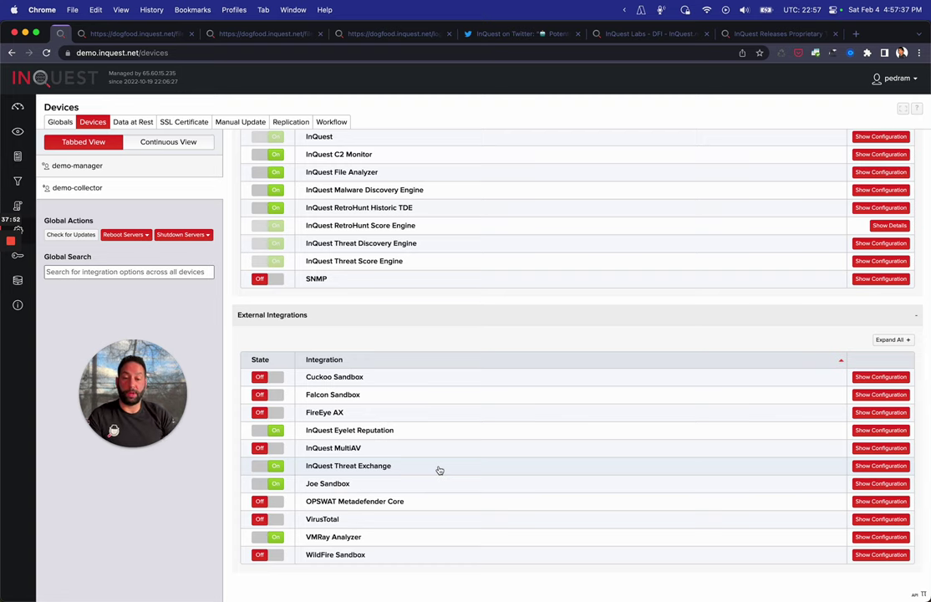
click(470, 382)
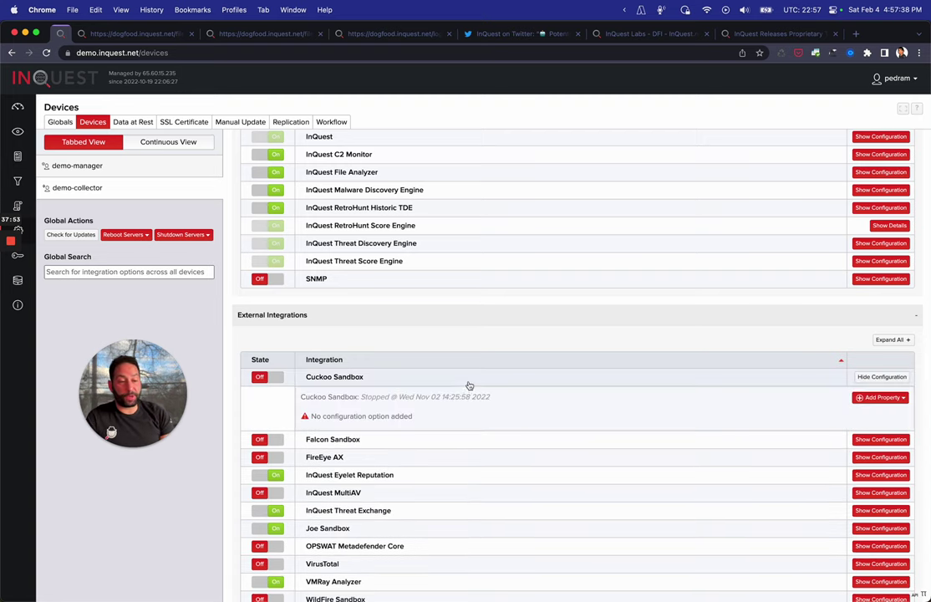
click(888, 398)
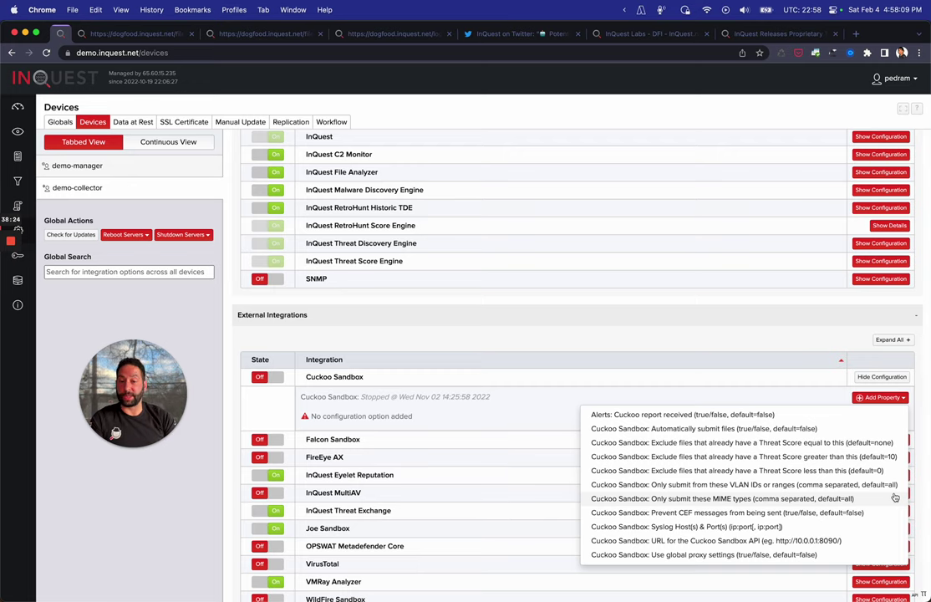
scroll(617, 284, up, 10)
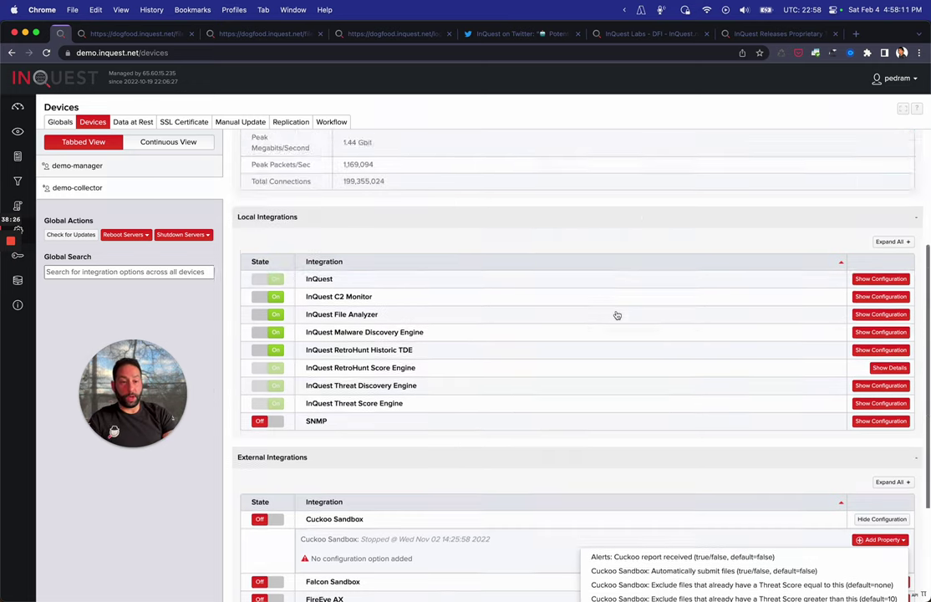
scroll(560, 136, up, 2)
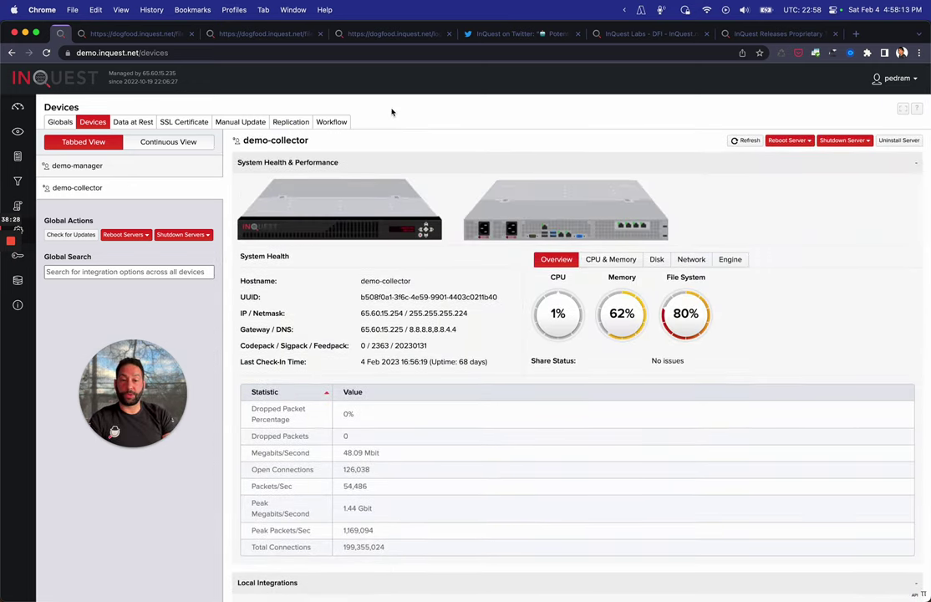